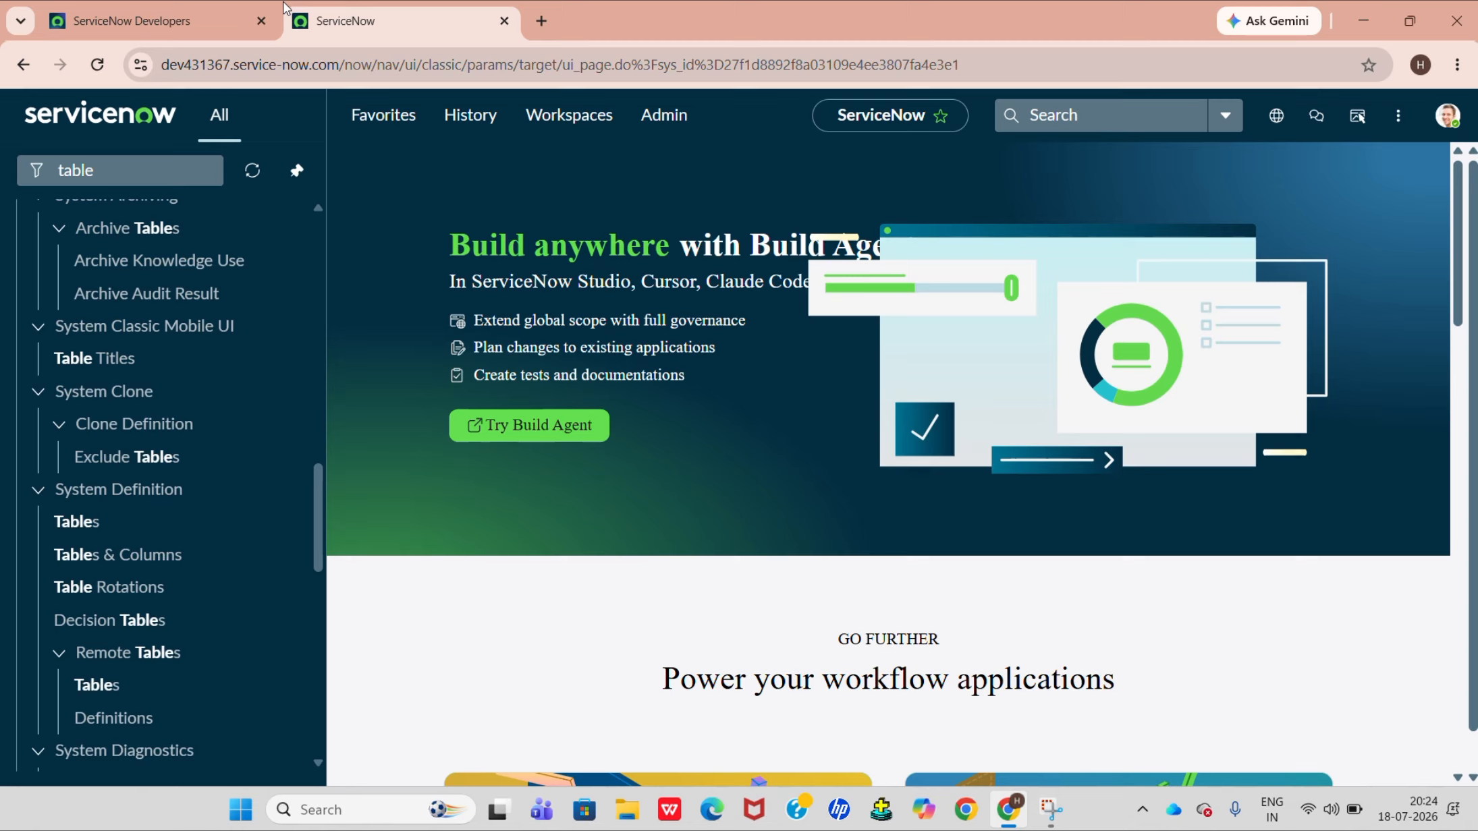
Create and submit a new custom table labelled "student detail" from the System Definition tables list.
{"action": "left_click", "coordinate": [178, 165]}
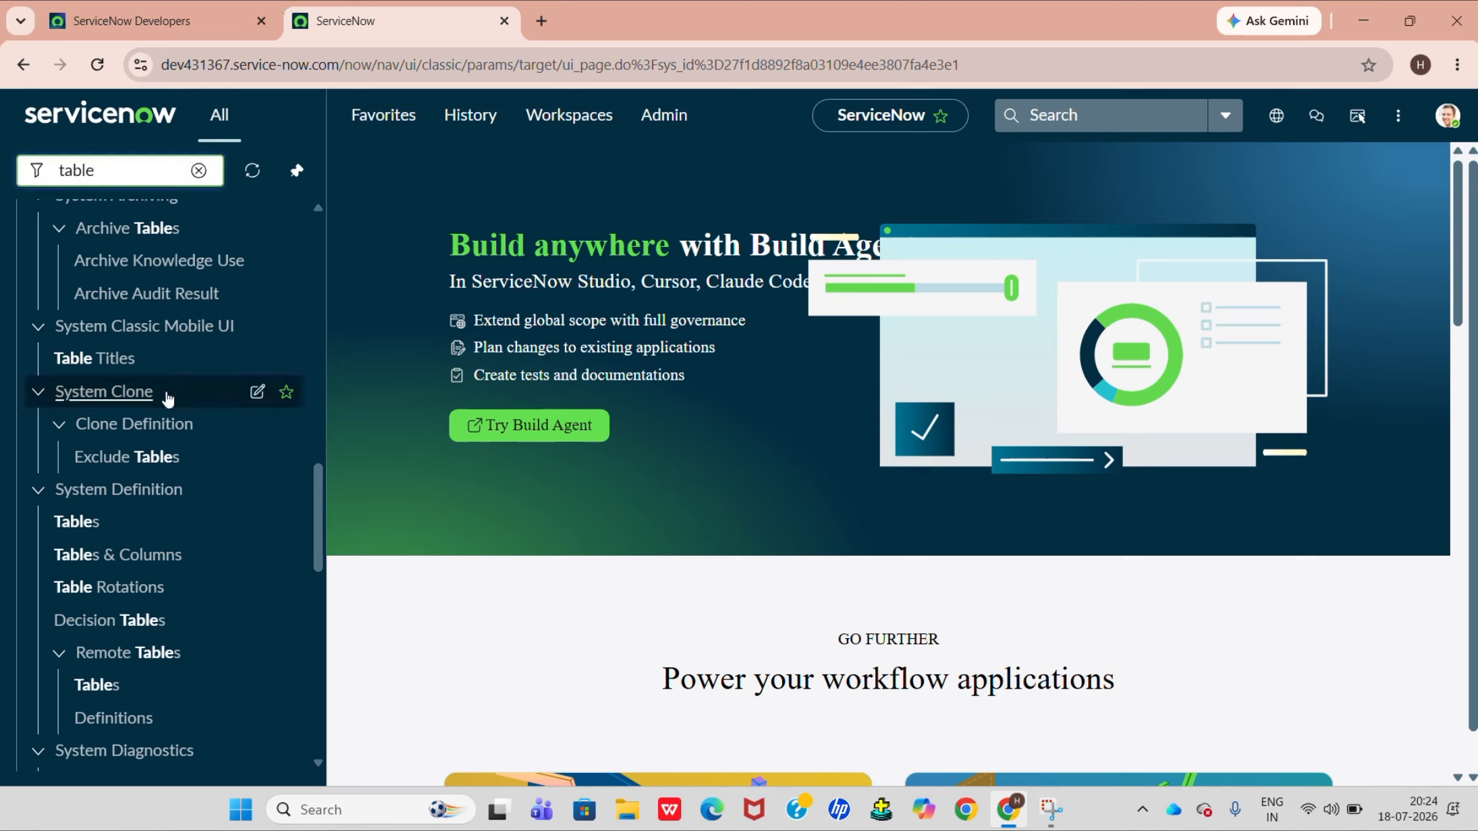
{"action": "left_click", "coordinate": [78, 524]}
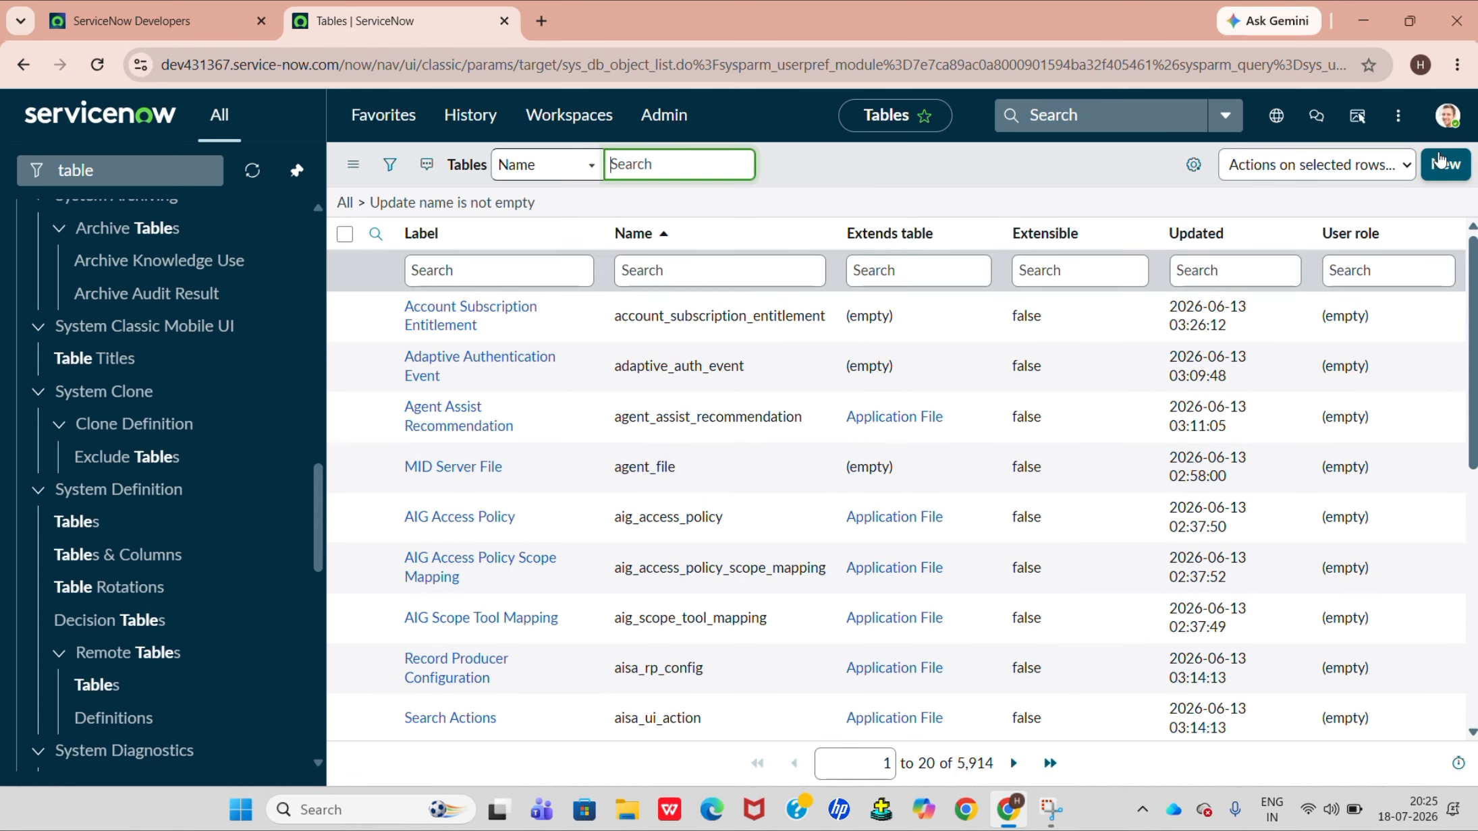
{"action": "left_click", "coordinate": [1452, 177]}
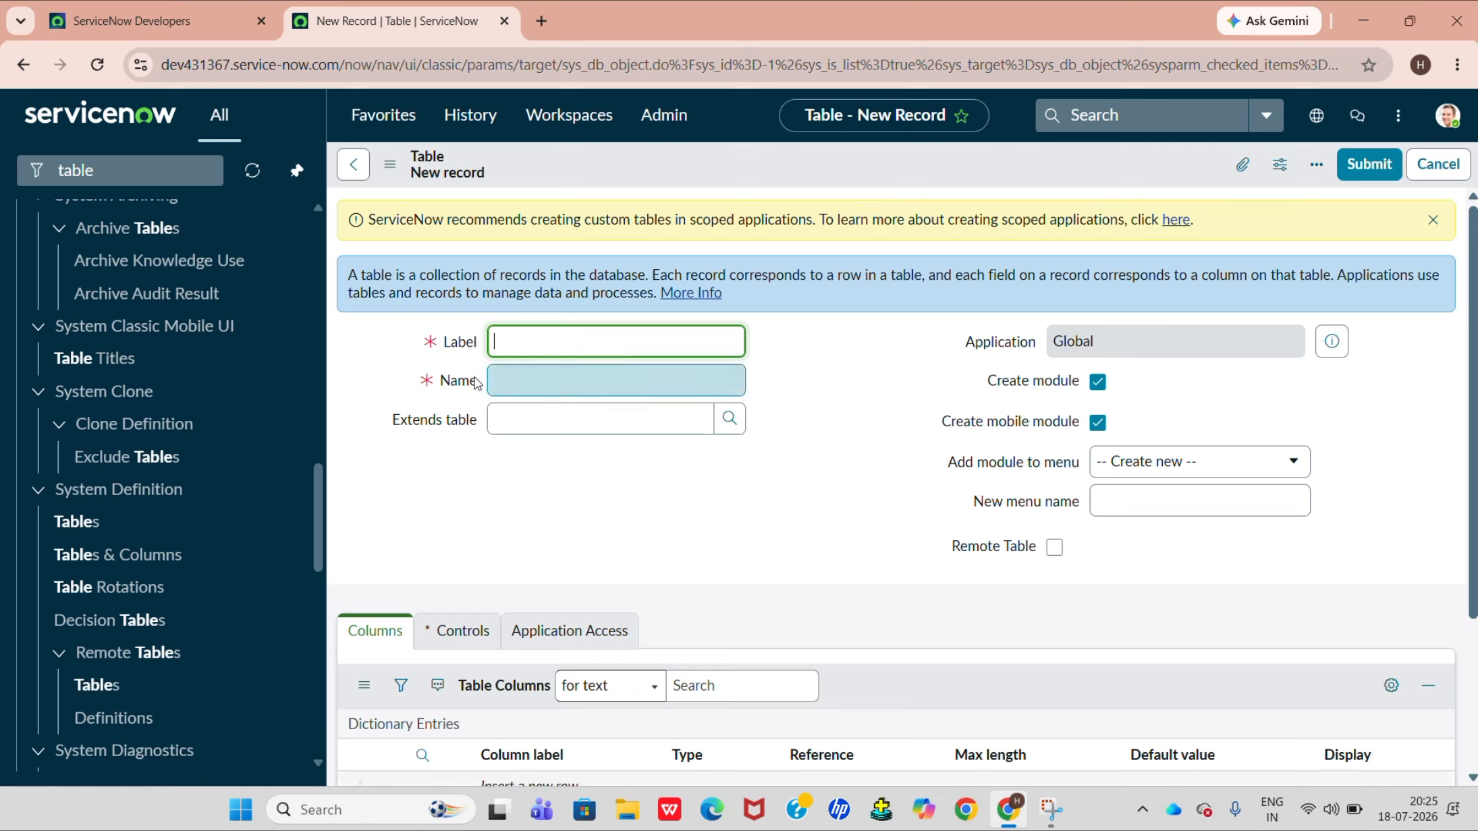
{"action": "mouse_move", "coordinate": [476, 382]}
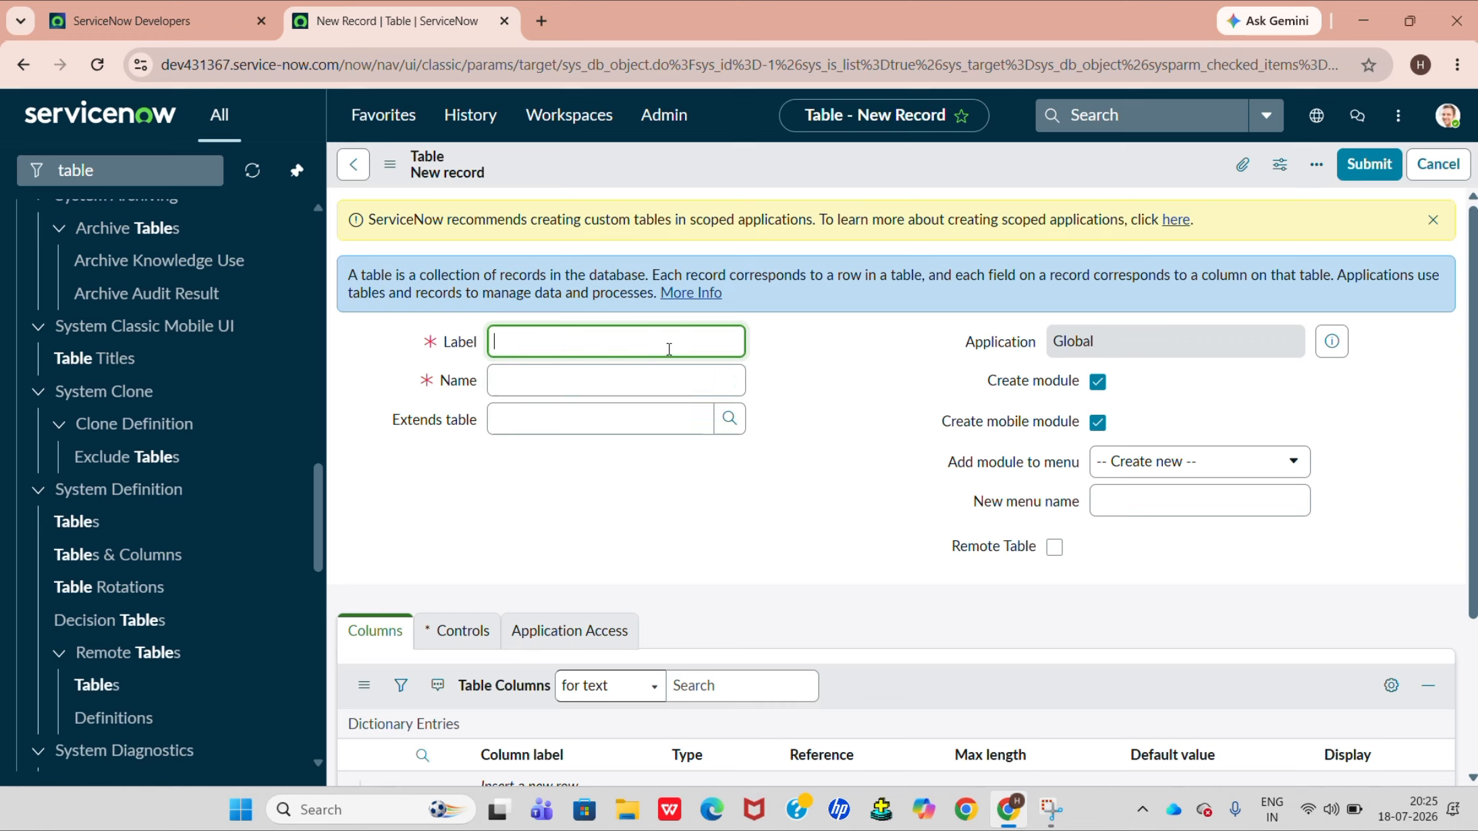
{"action": "type", "text": "student detail"}
{"action": "left_click", "coordinate": [664, 373]}
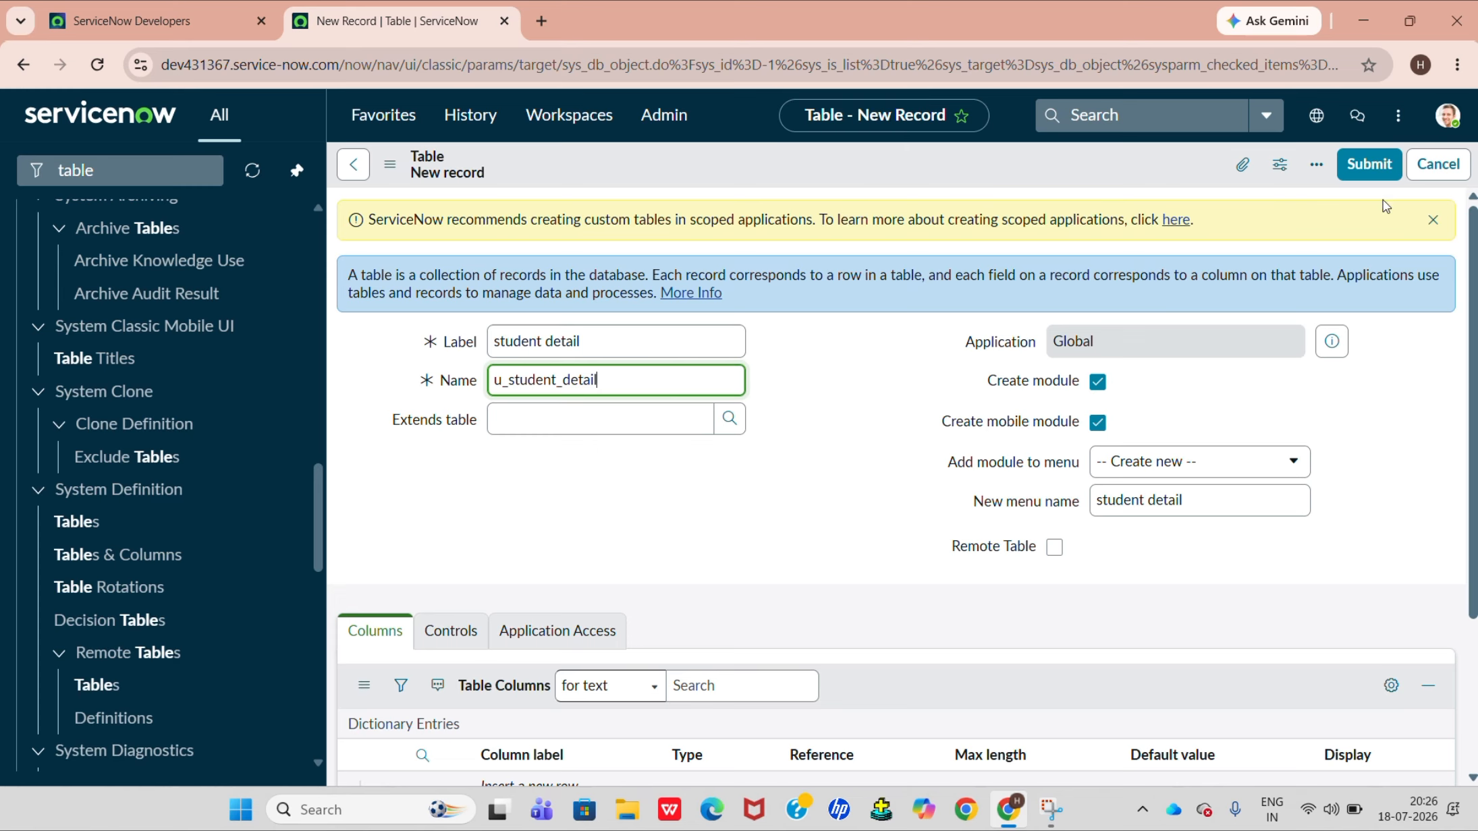
{"action": "left_click", "coordinate": [1379, 172]}
{"action": "left_click", "coordinate": [1379, 172]}
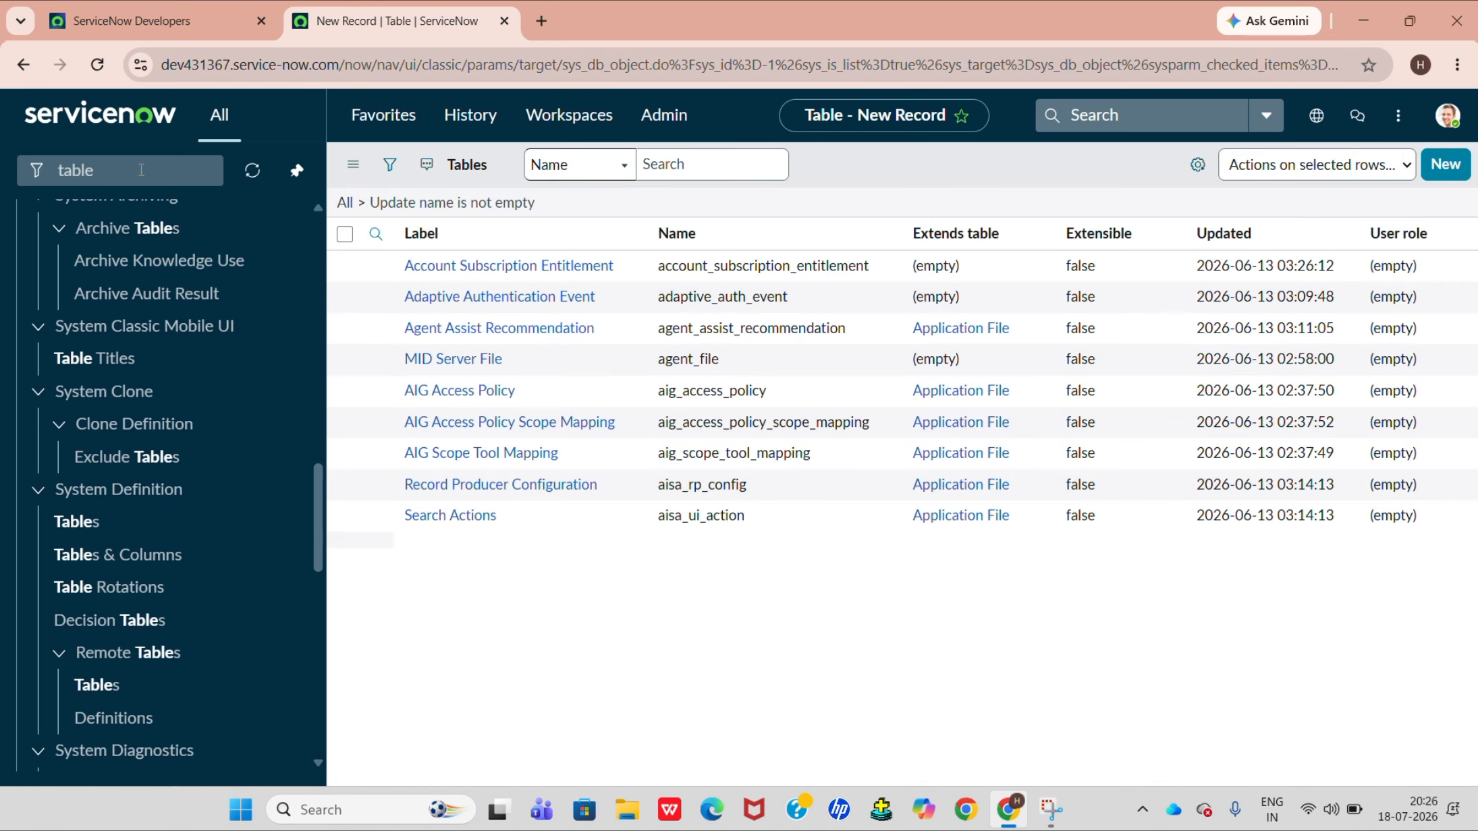
Filter the navigator for "studnet" and open the student details list.
{"action": "double_click", "coordinate": [141, 170]}
{"action": "type", "text": "studen"}
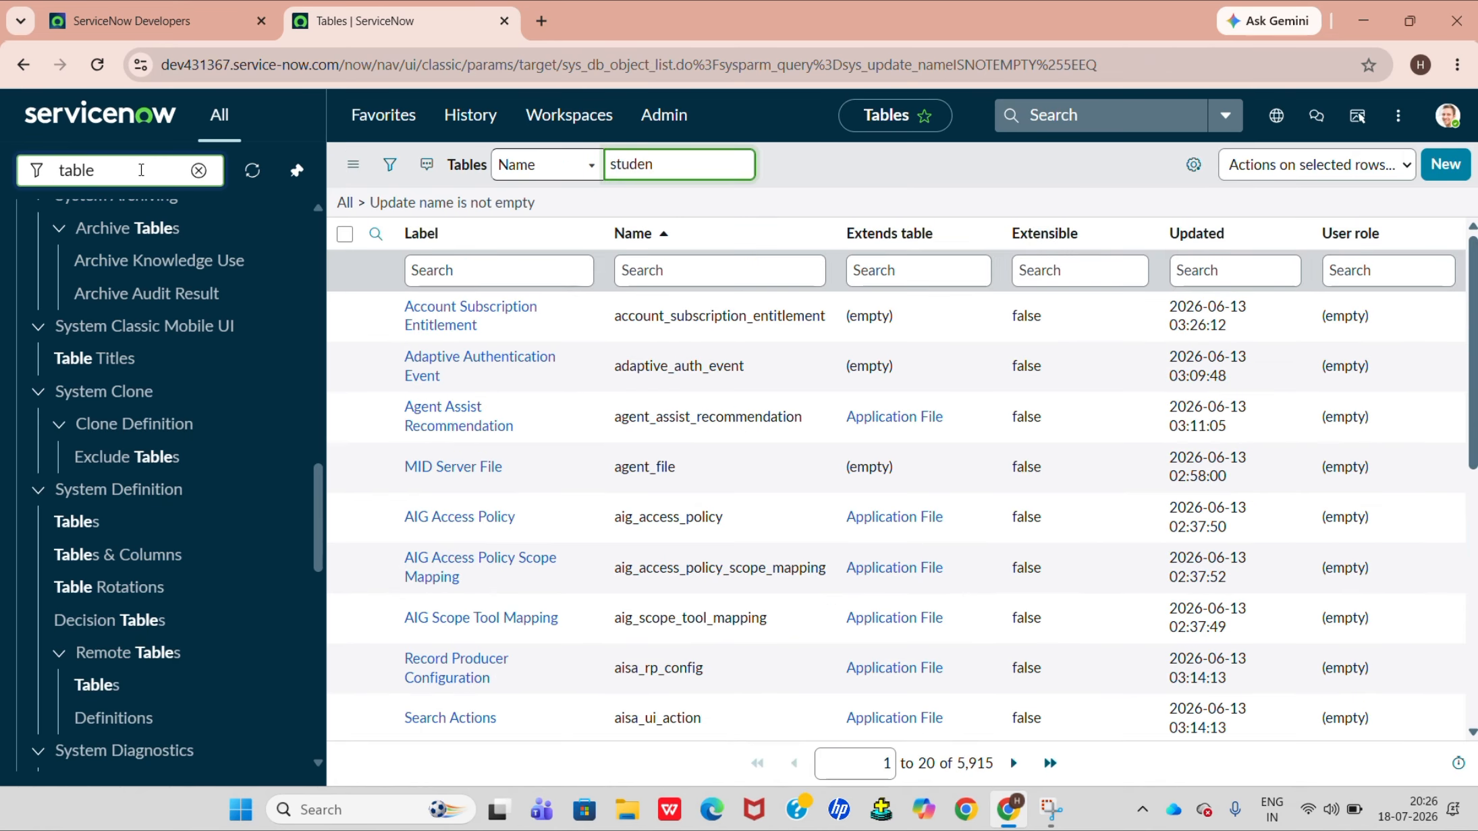
{"action": "double_click", "coordinate": [141, 170]}
{"action": "key", "text": "BackSpace"}
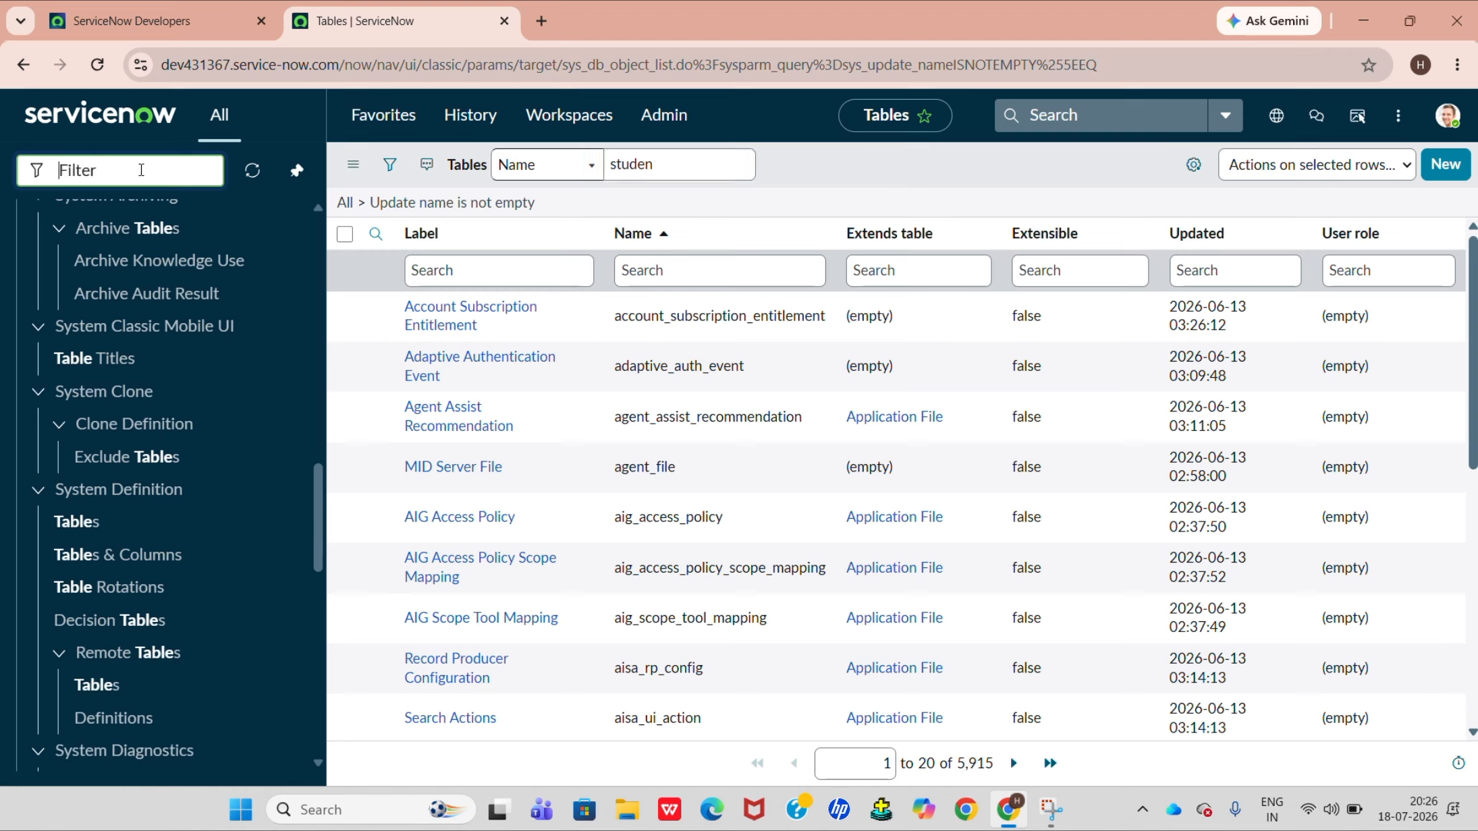
{"action": "type", "text": "studne"}
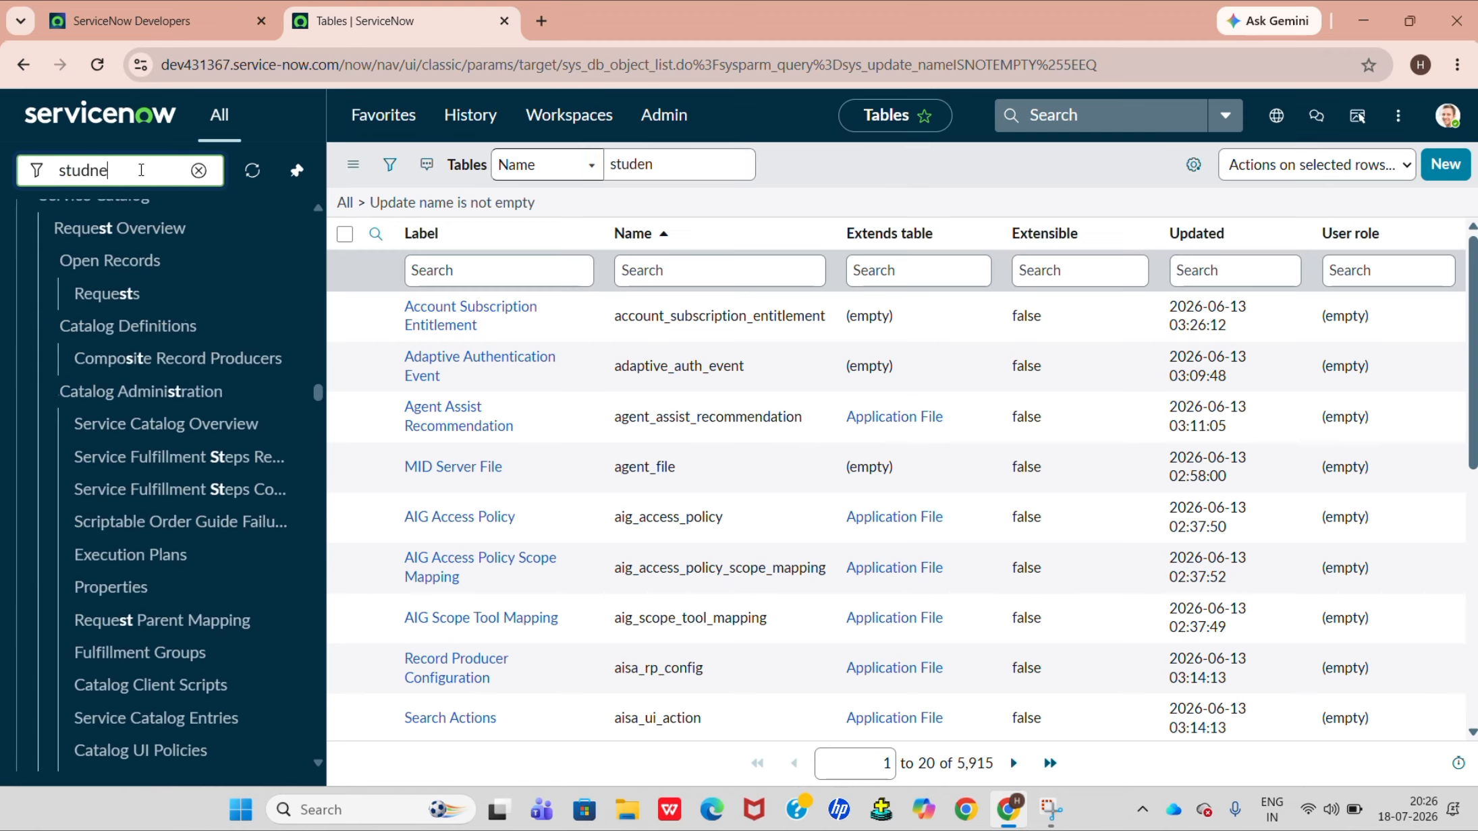
{"action": "type", "text": "t"}
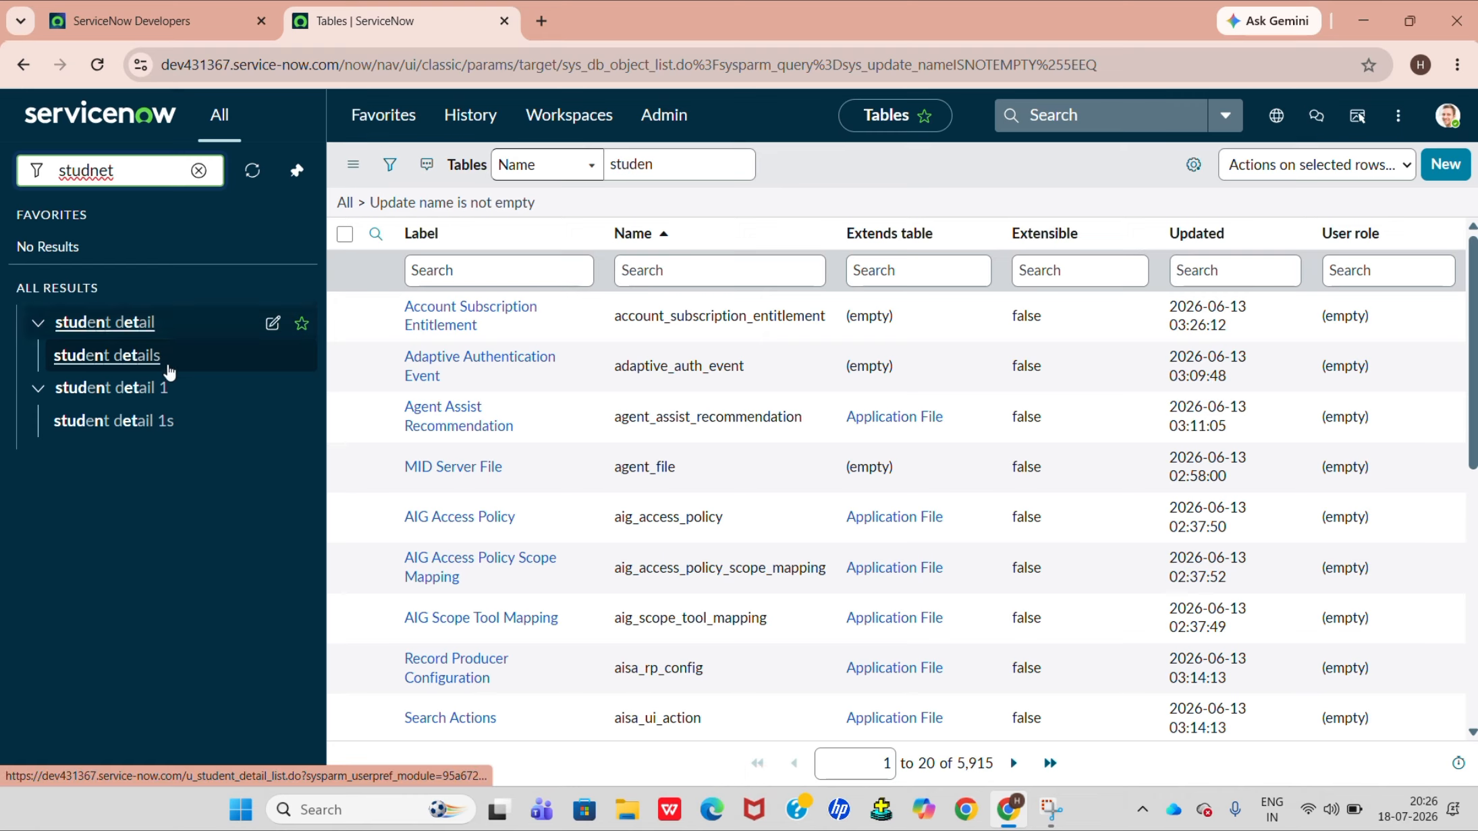
{"action": "left_click", "coordinate": [140, 354]}
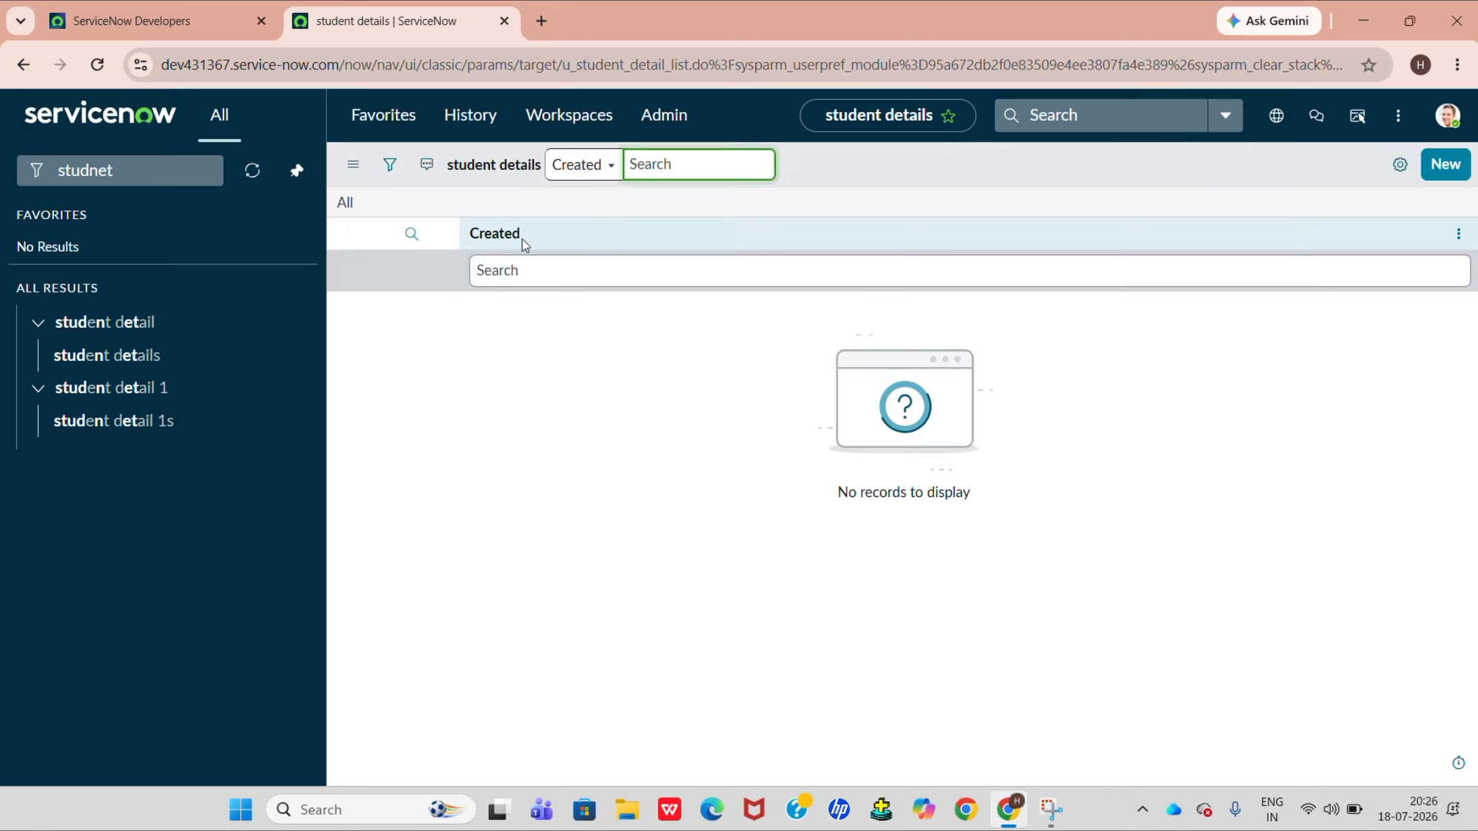
Open the form of a new student detail record in Form Builder and give its section a two-column layout.
{"action": "left_click", "coordinate": [1446, 162]}
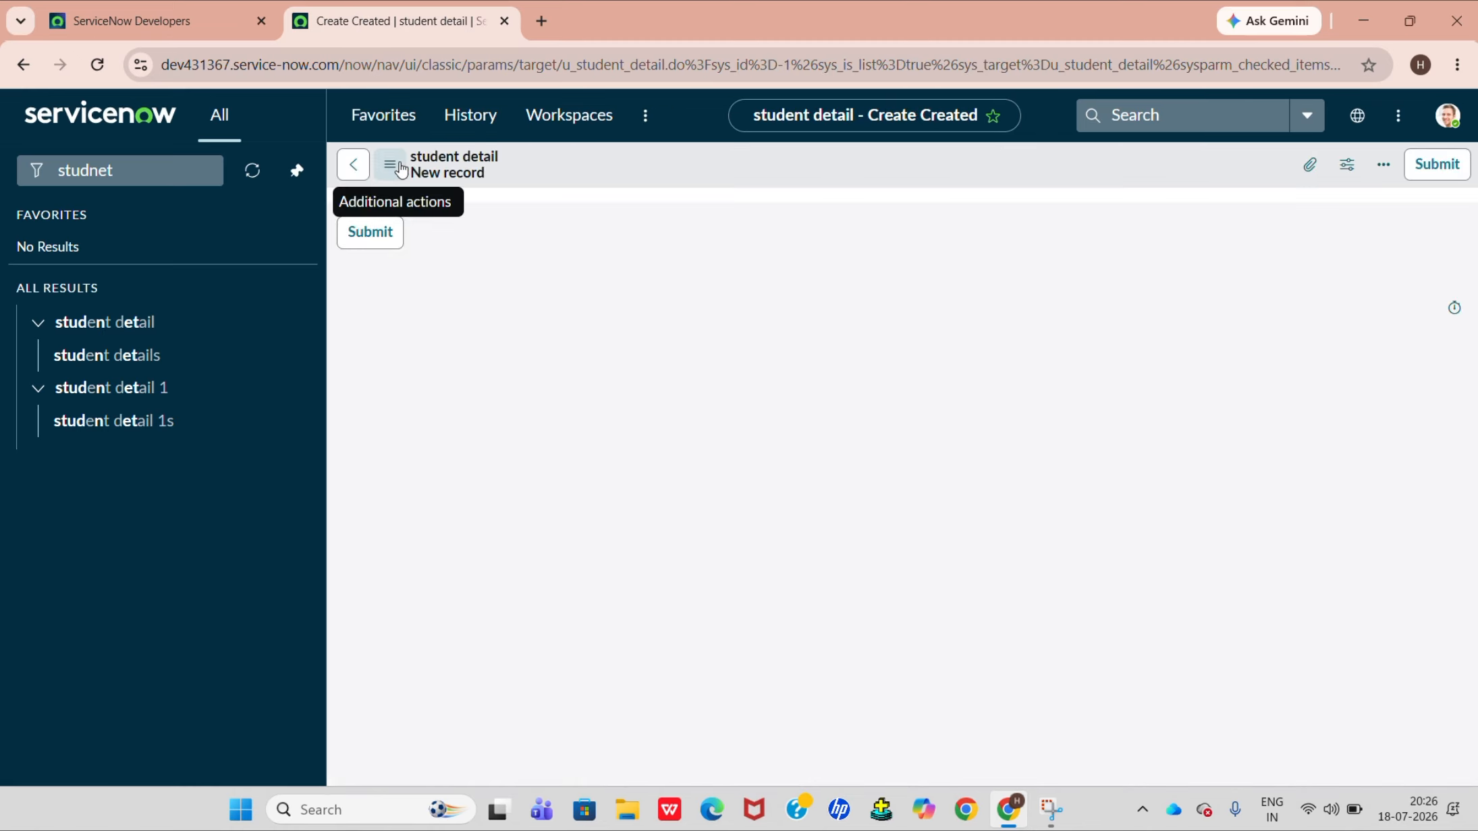
{"action": "left_click", "coordinate": [401, 167]}
{"action": "mouse_move", "coordinate": [443, 214]}
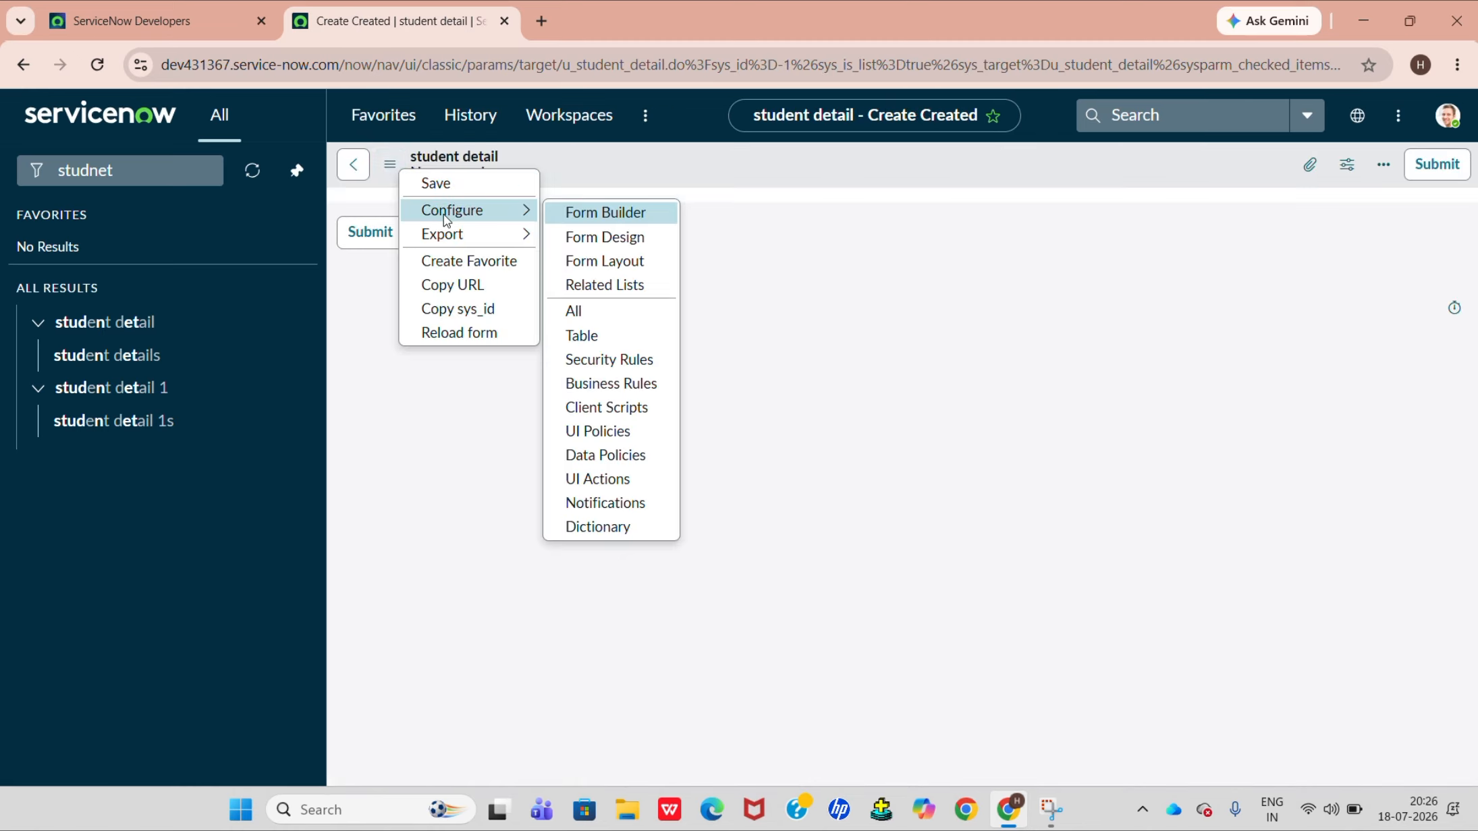
{"action": "left_click", "coordinate": [602, 213]}
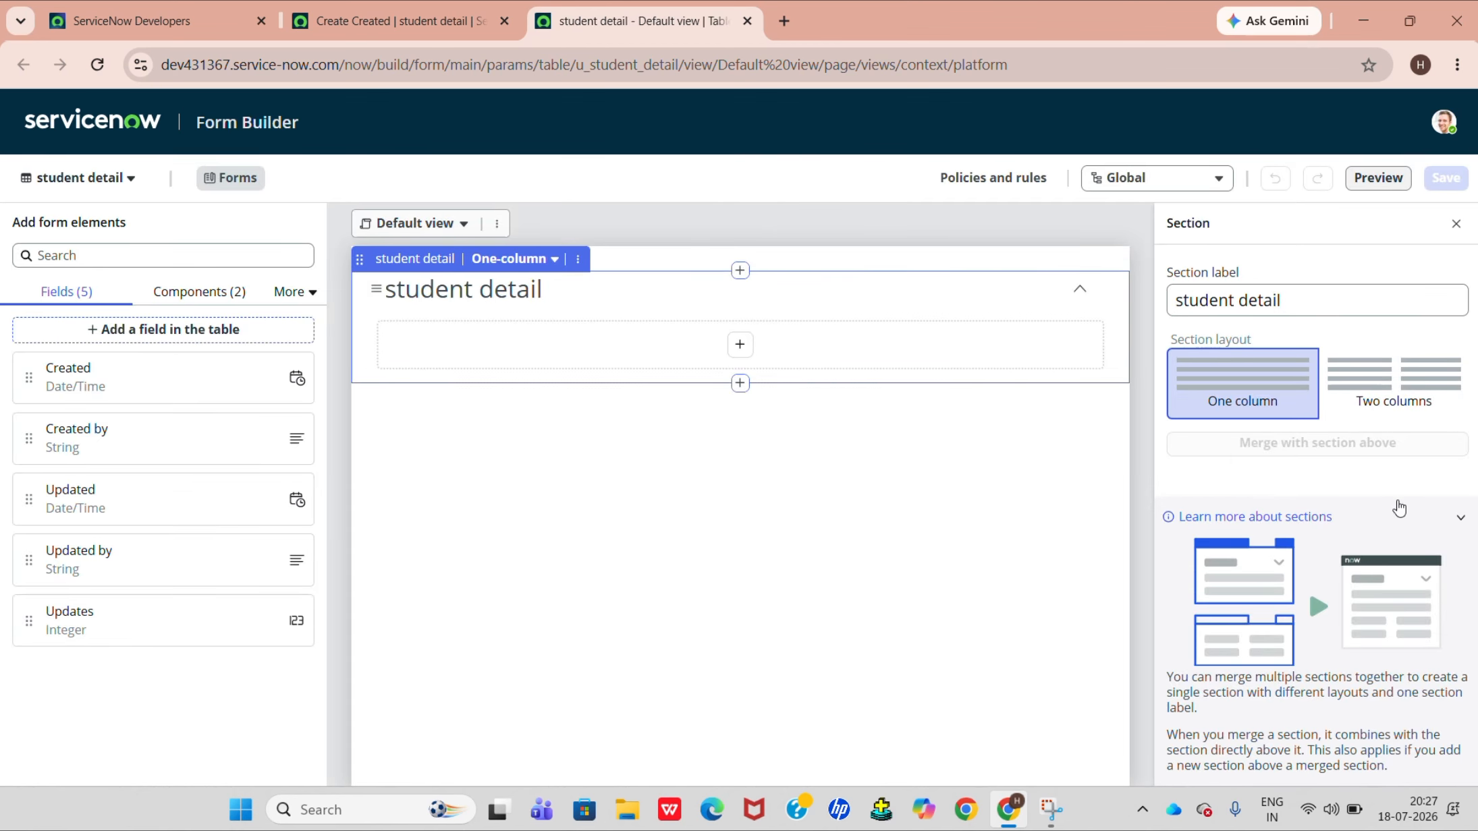
{"action": "left_click", "coordinate": [1392, 405]}
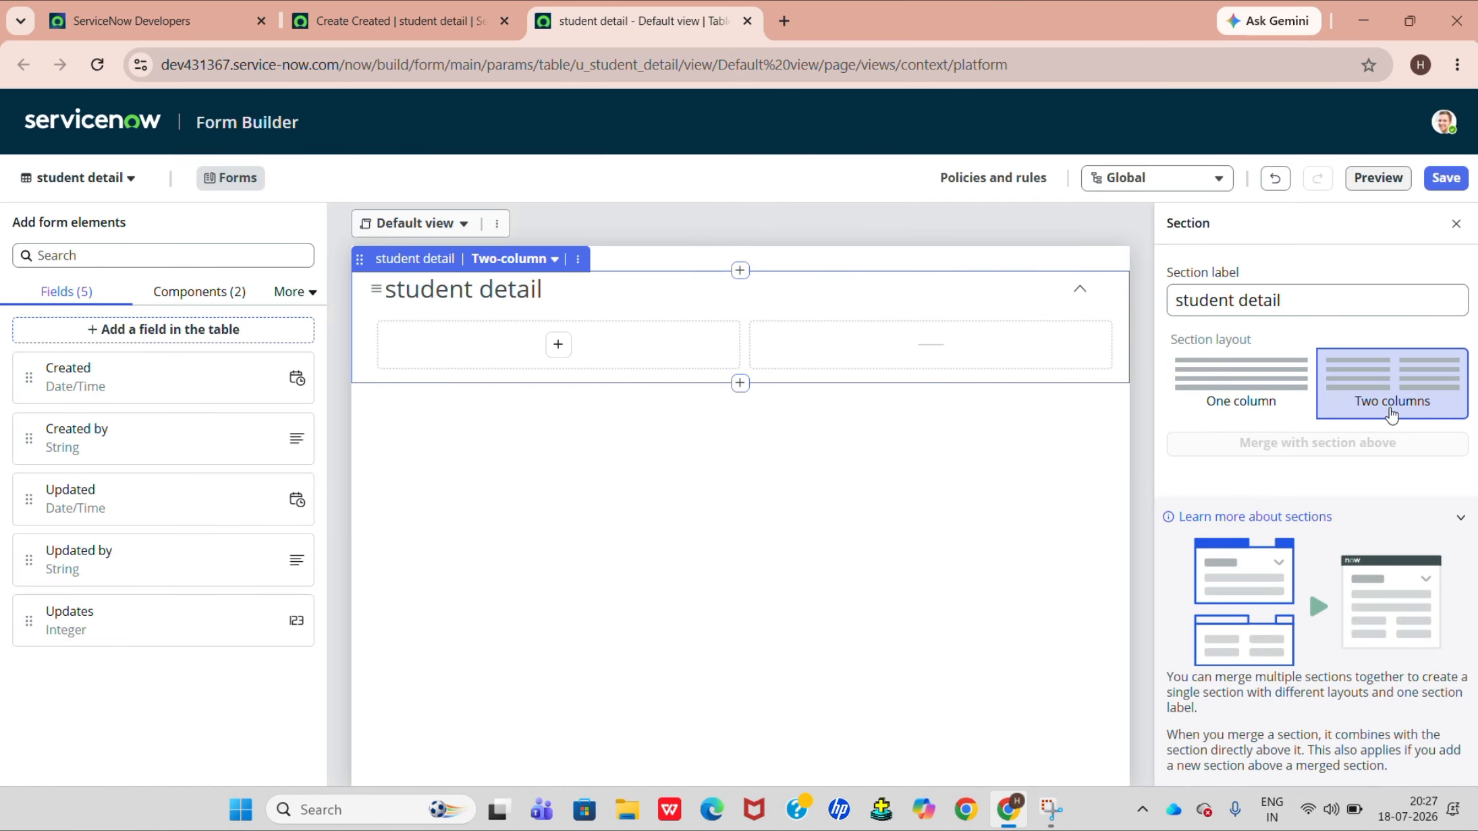
Add a new String field labelled "Name" to the student detail table.
{"action": "left_click", "coordinate": [116, 344]}
{"action": "triple_click", "coordinate": [438, 384]}
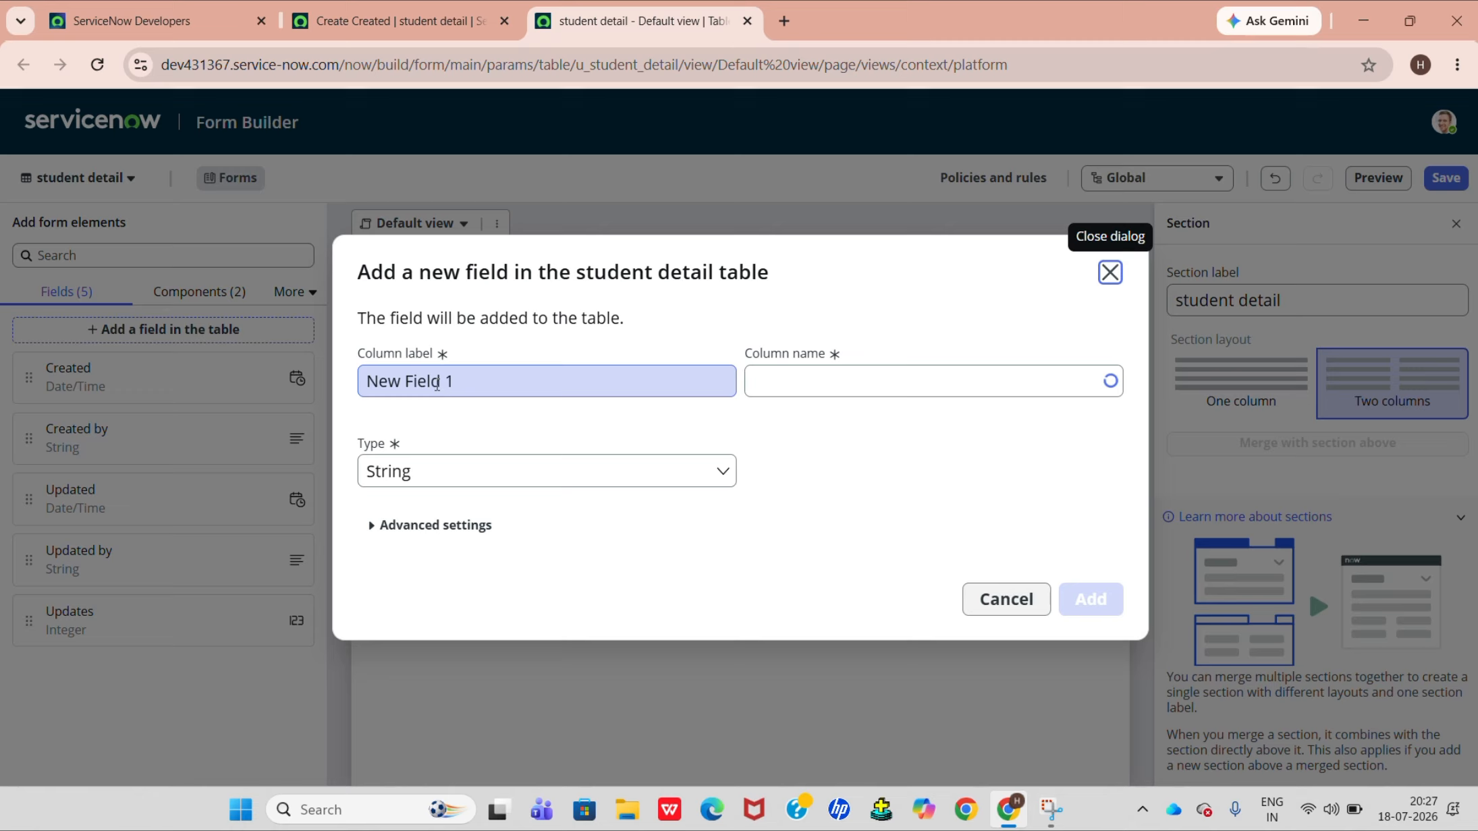
{"action": "key", "text": "BackSpace"}
{"action": "type", "text": "Name"}
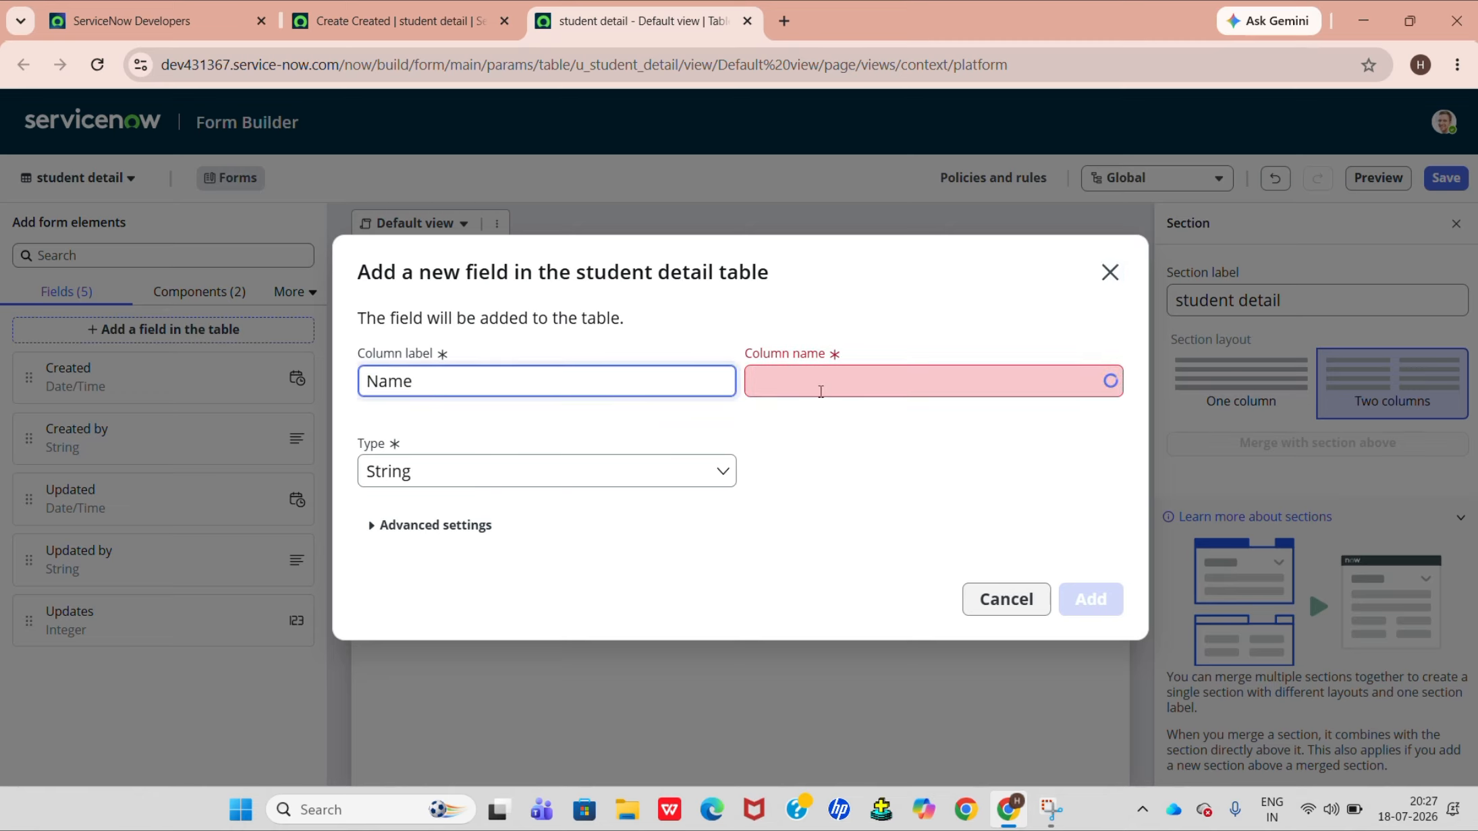
{"action": "left_click", "coordinate": [1088, 598]}
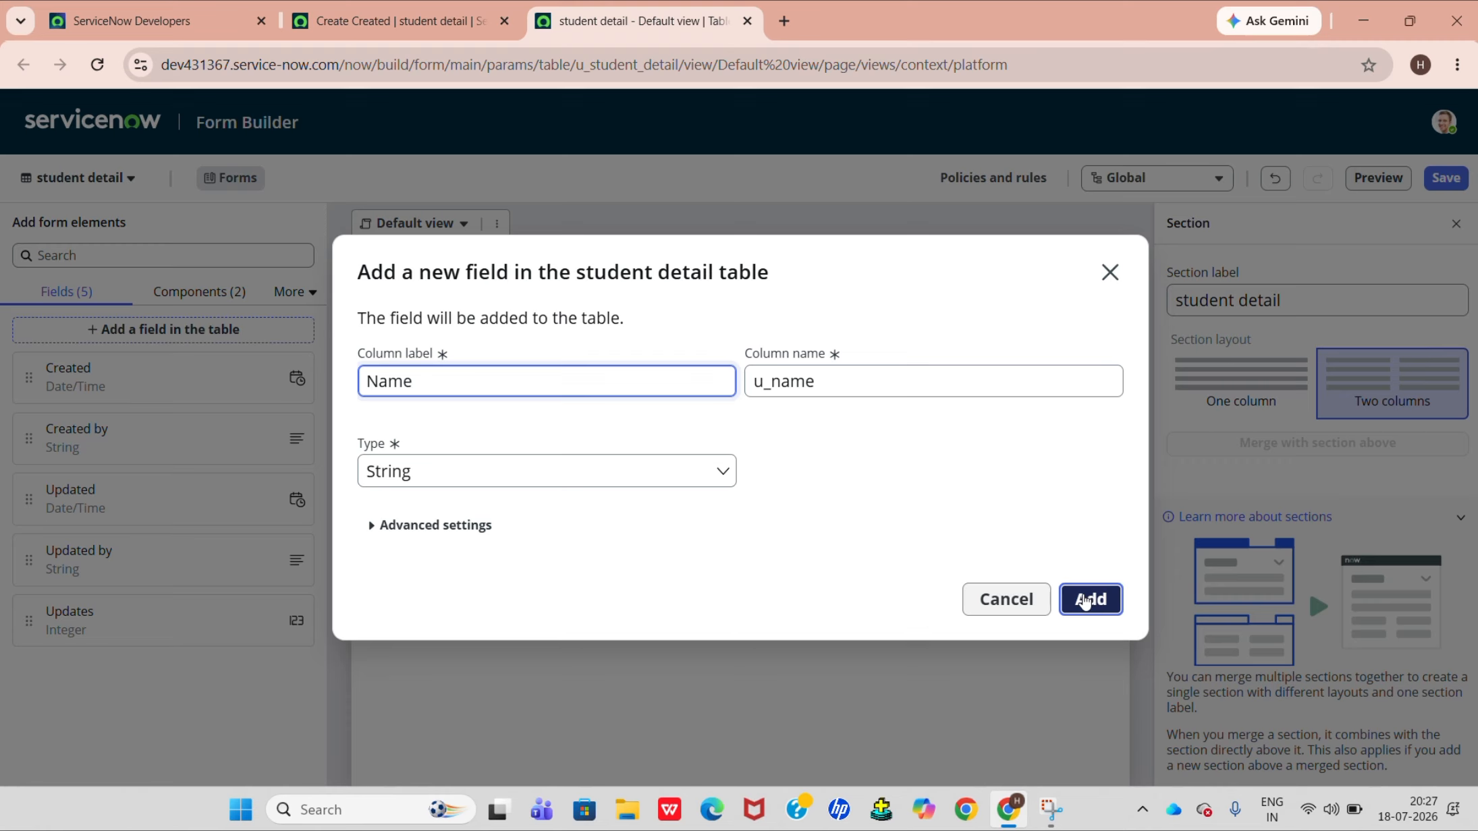
Add another String field labelled "Father Name" to the student detail table.
{"action": "left_click", "coordinate": [921, 580]}
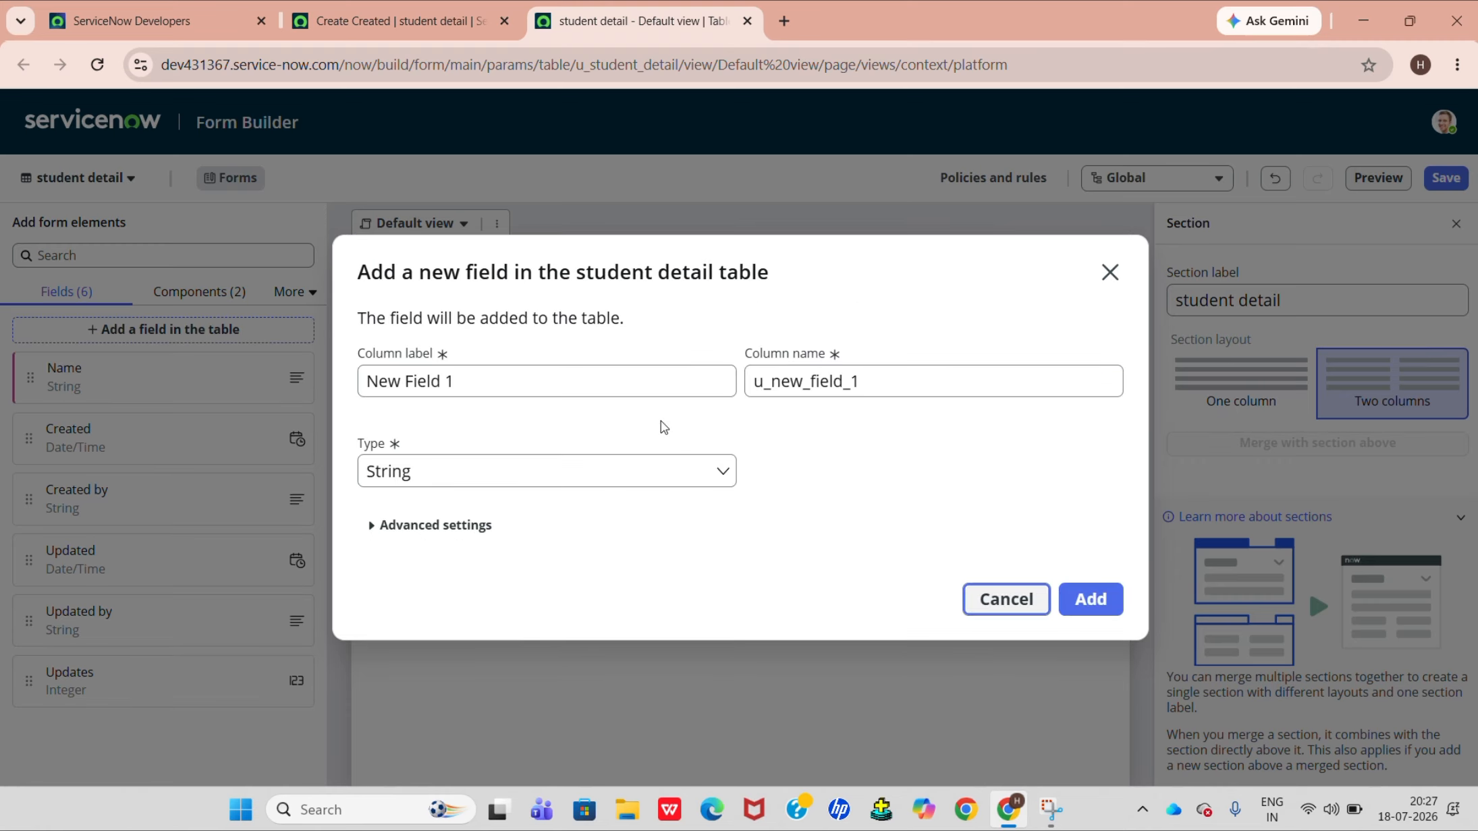
{"action": "double_click", "coordinate": [631, 378]}
{"action": "key", "text": "ctrl+a"}
{"action": "key", "text": "BackSpace"}
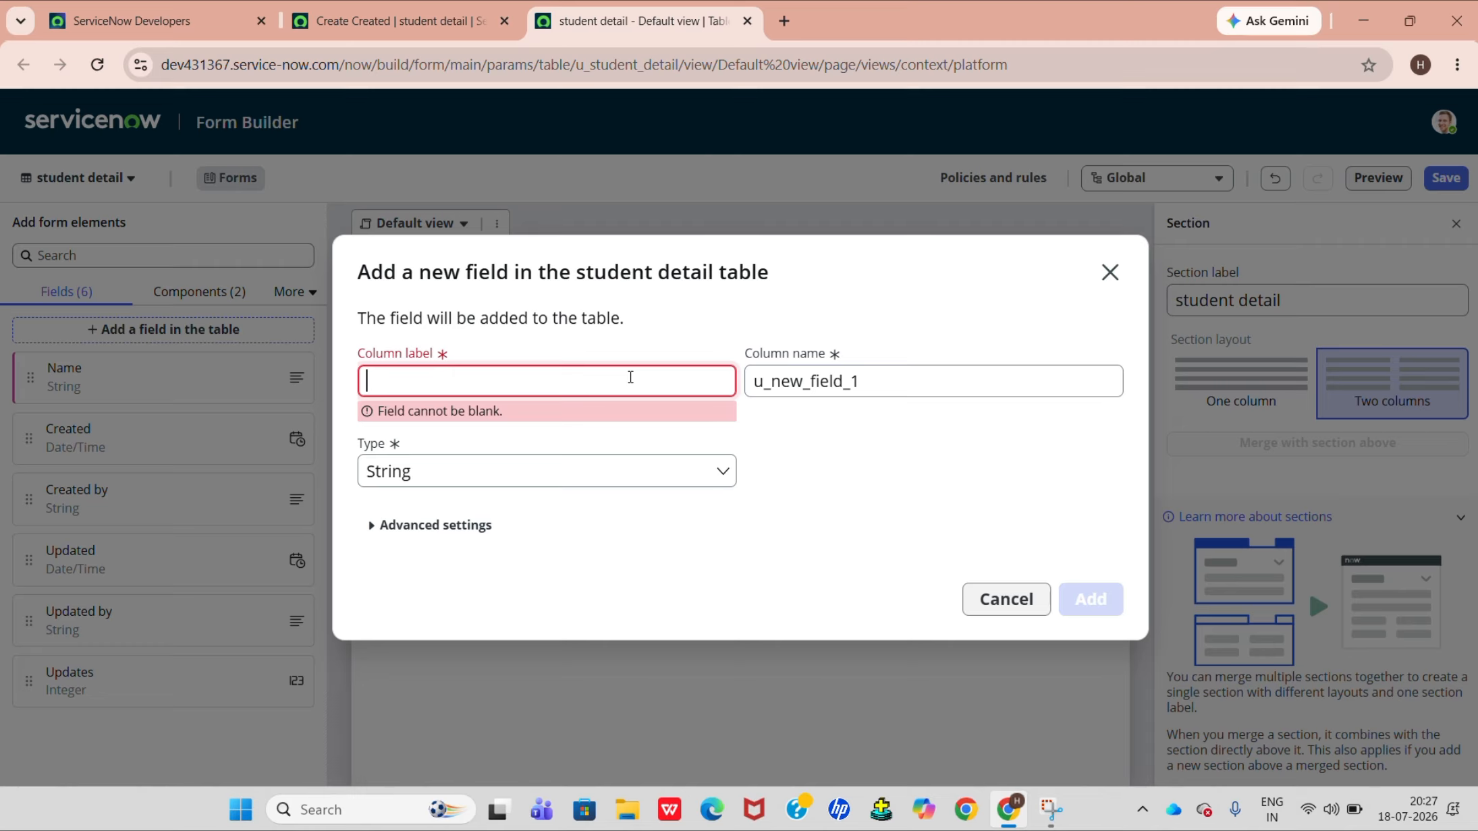
{"action": "type", "text": "F"}
{"action": "key", "text": "BackSpace"}
{"action": "type", "text": "Fat"}
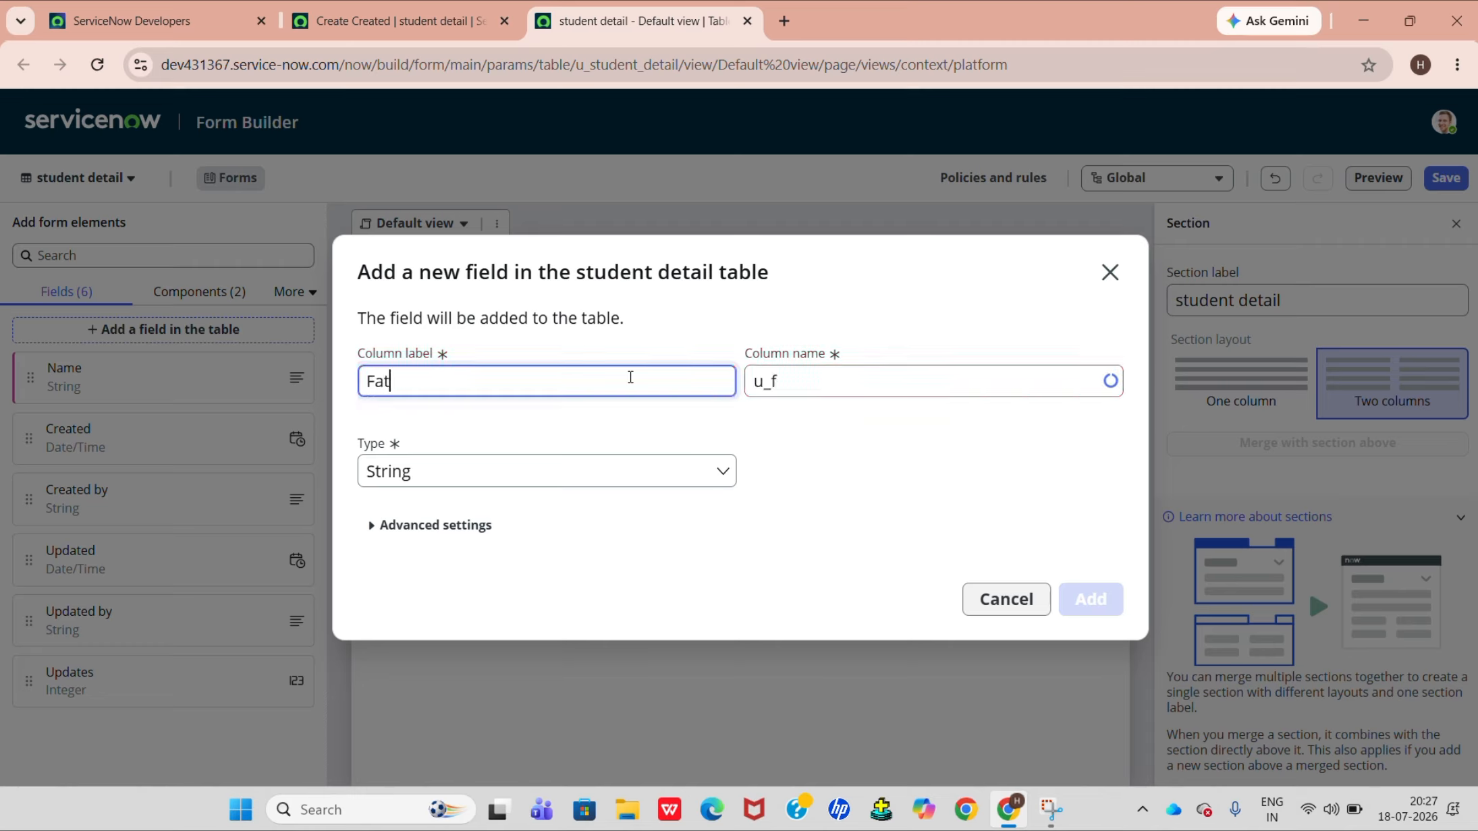
{"action": "type", "text": "her Name"}
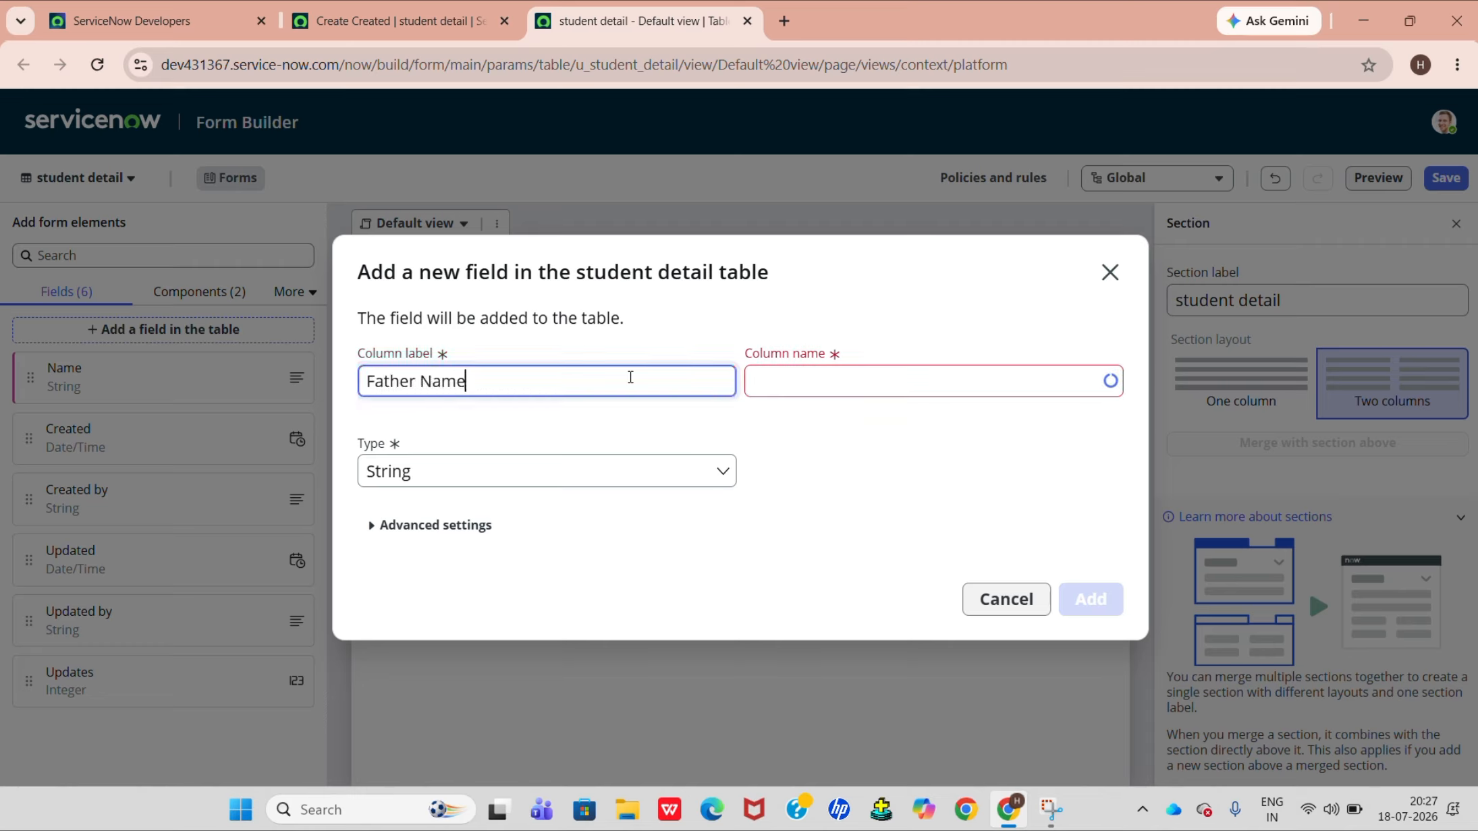
{"action": "left_click", "coordinate": [803, 377]}
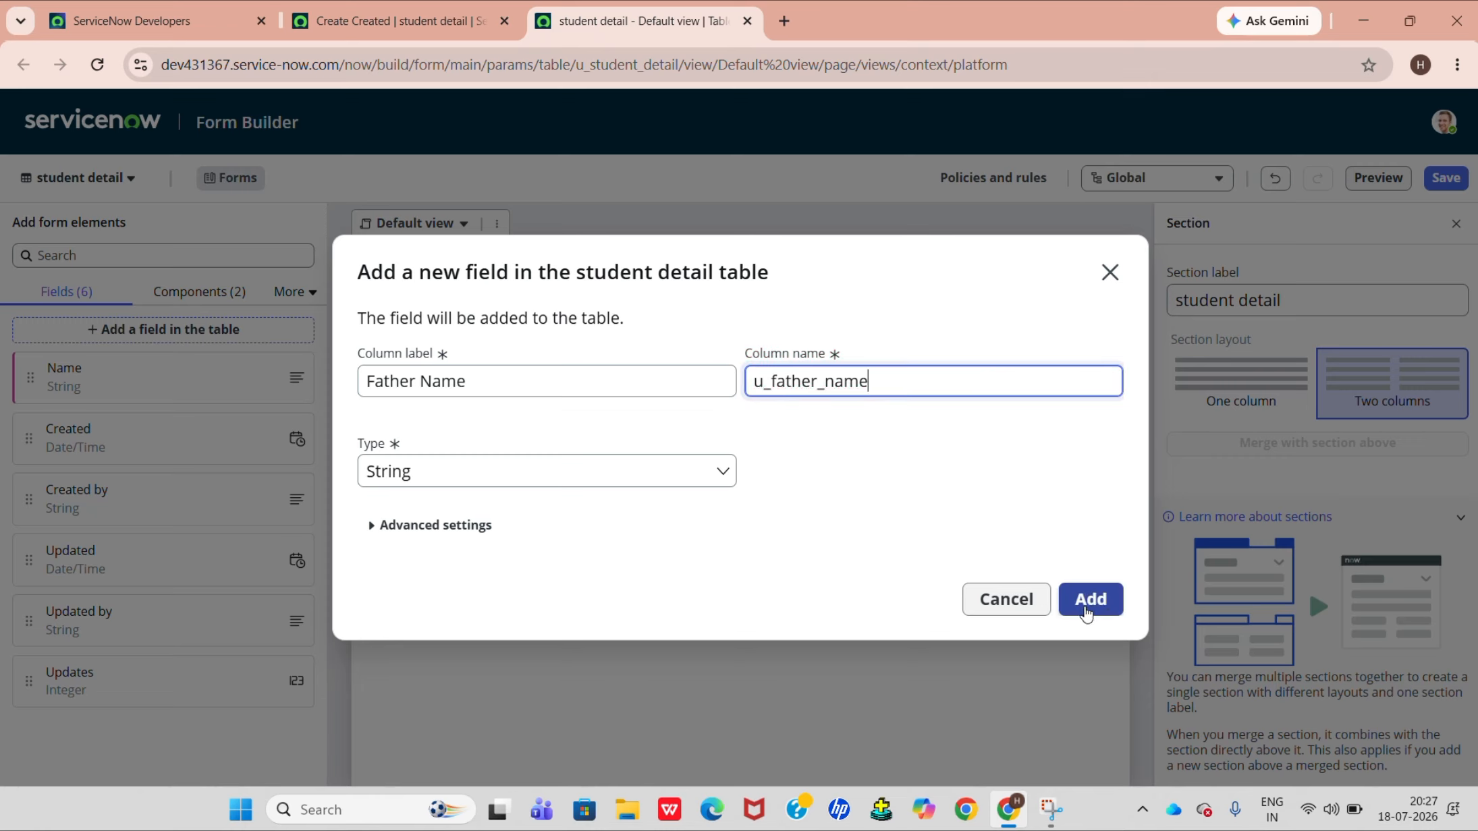
{"action": "left_click", "coordinate": [1086, 608]}
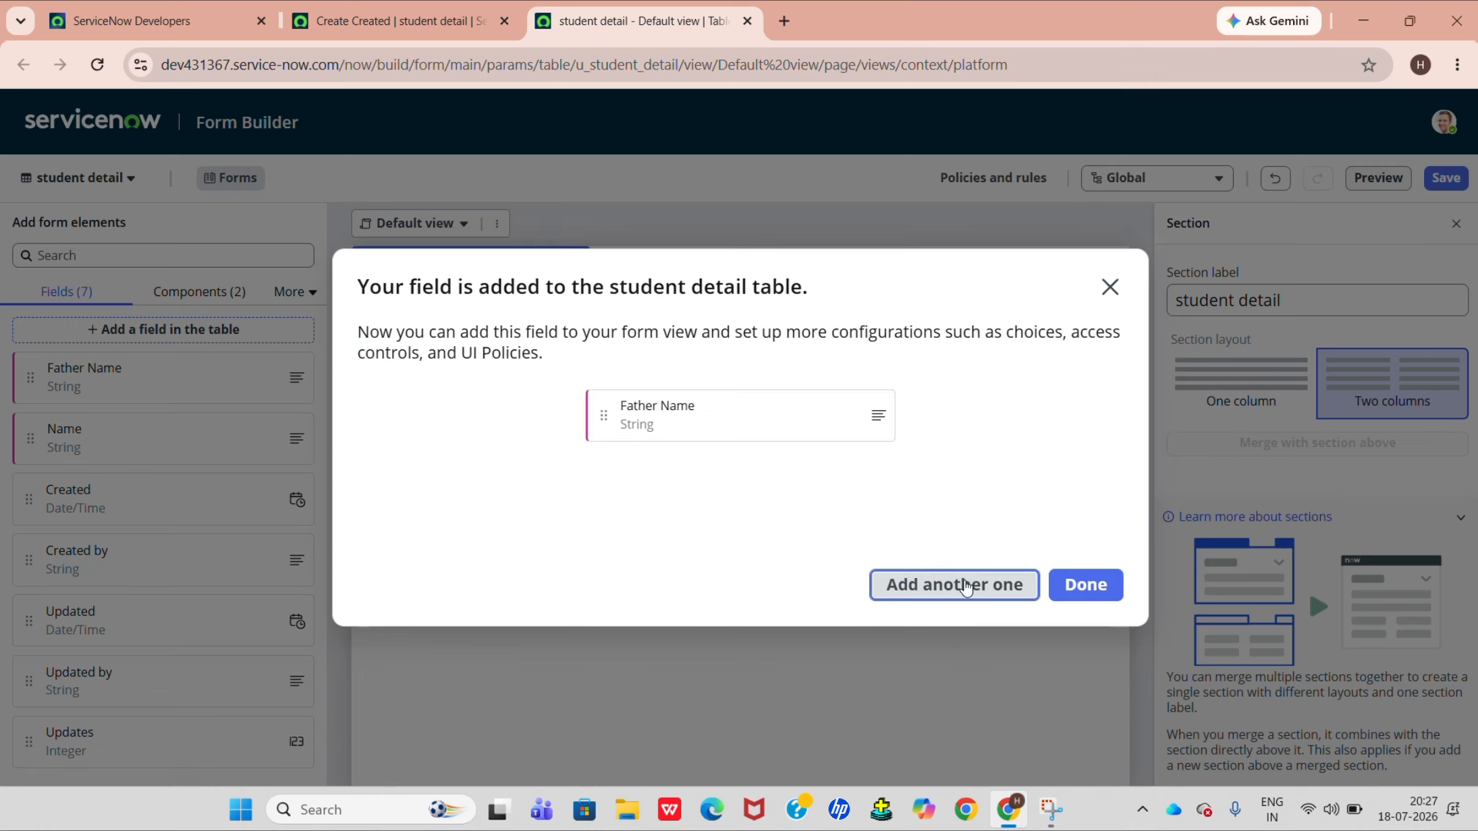
Start another new field, clear its default type and set its column label to "Gender".
{"action": "left_click", "coordinate": [966, 585]}
{"action": "left_click", "coordinate": [597, 481]}
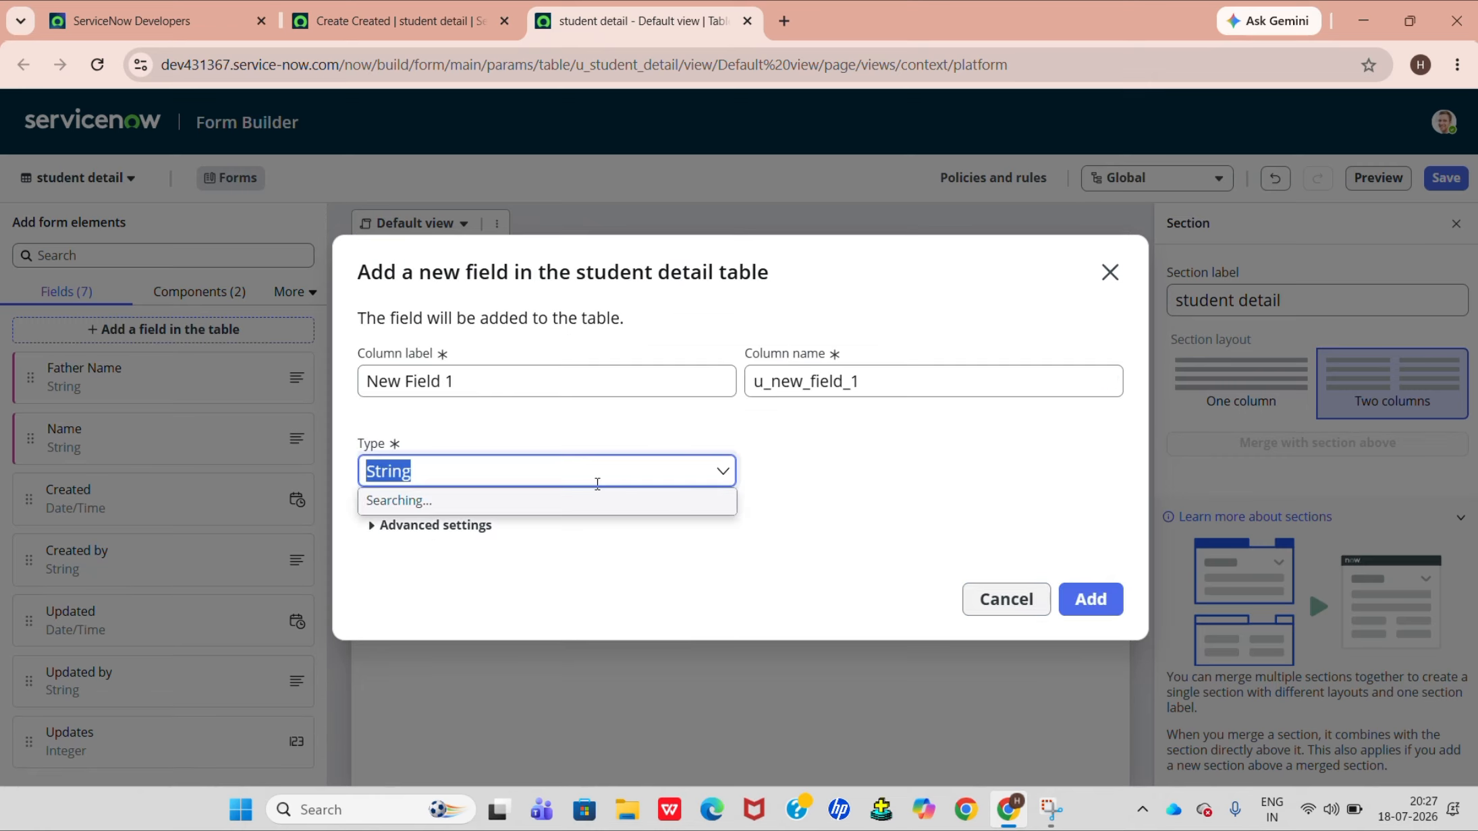
{"action": "key", "text": "BackSpace"}
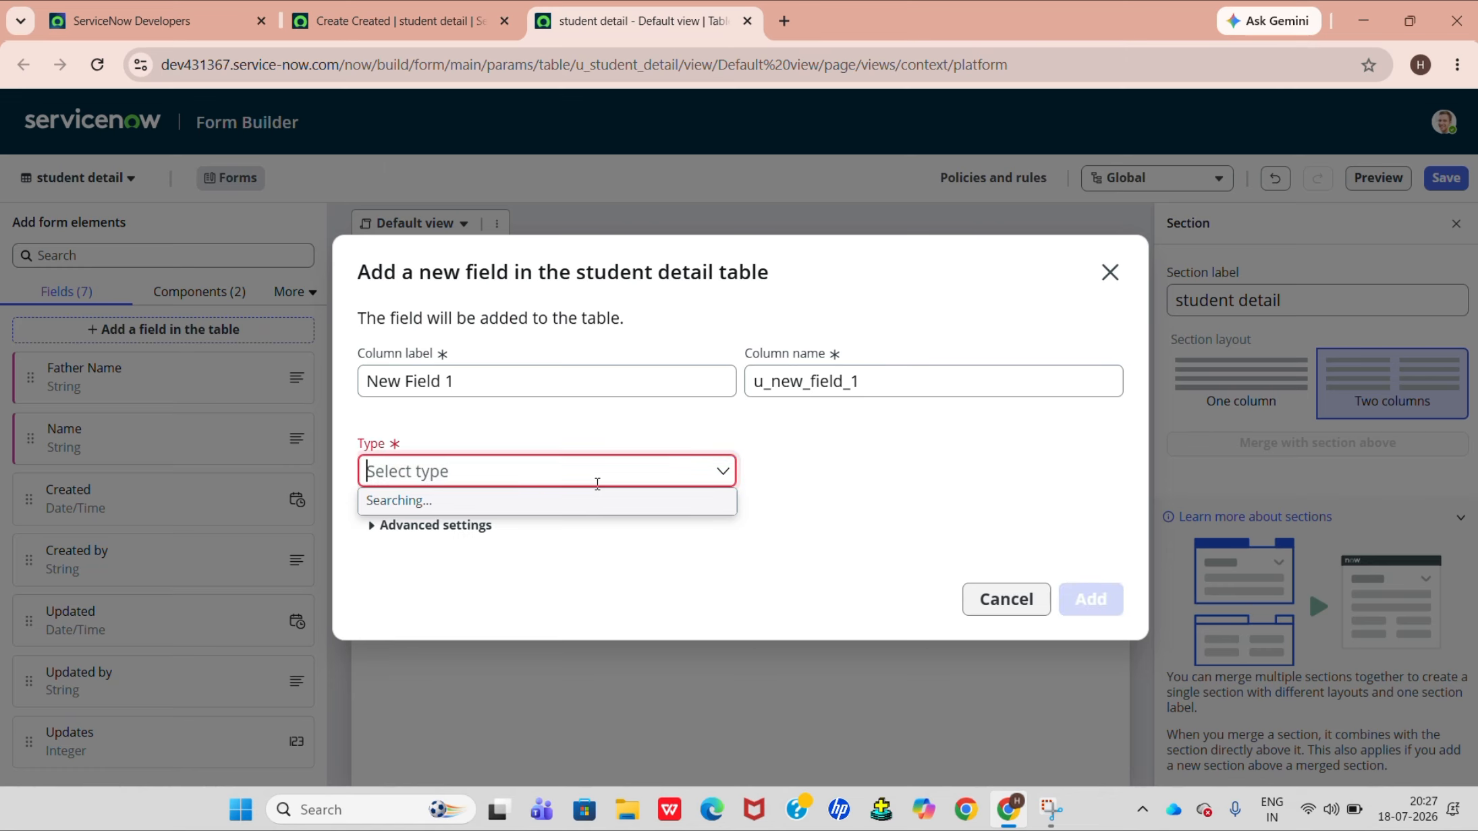
{"action": "type", "text": "c"}
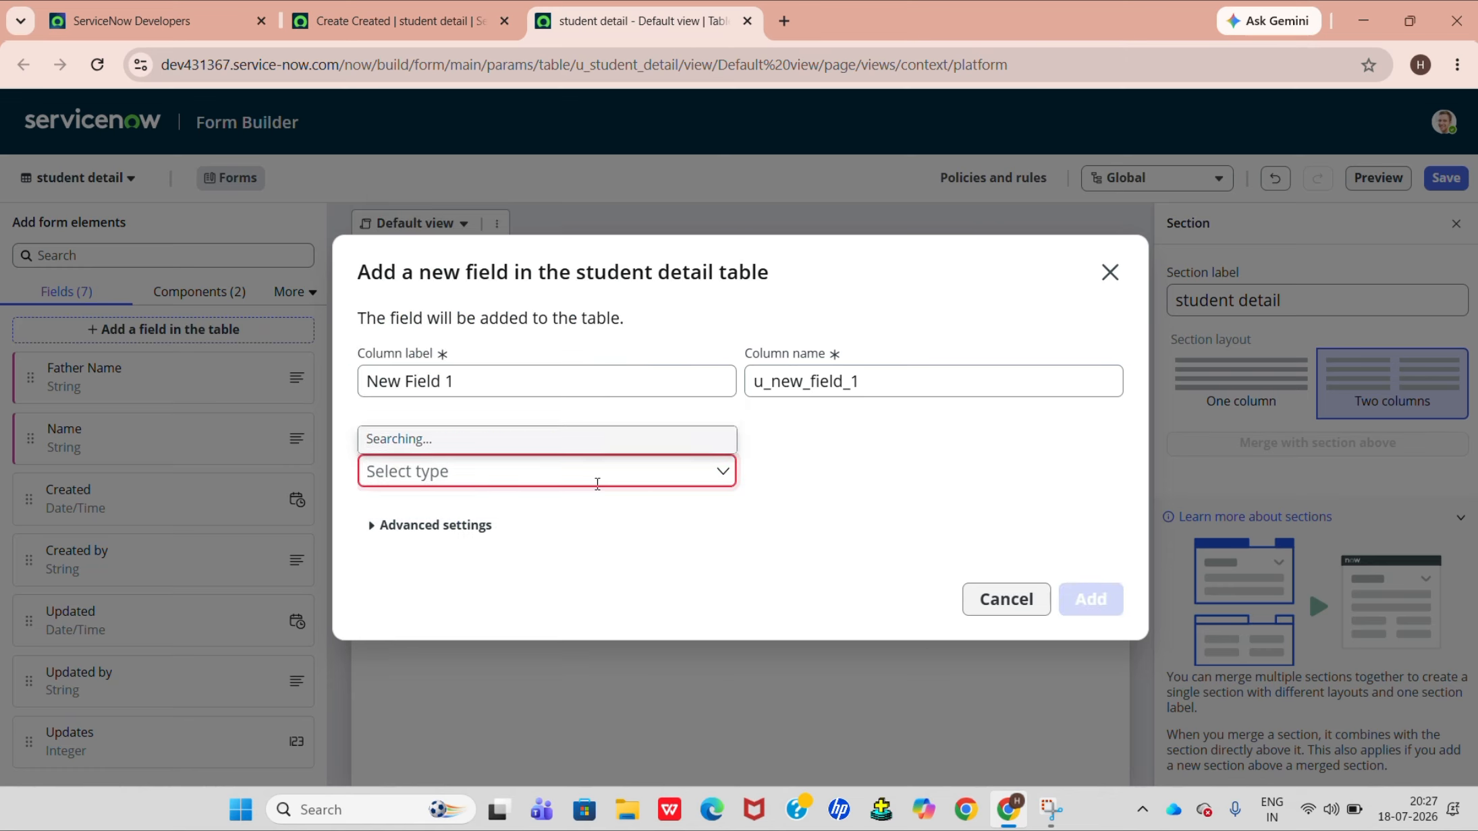
{"action": "left_click", "coordinate": [836, 411]}
{"action": "double_click", "coordinate": [574, 386]}
{"action": "key", "text": "BackSpace"}
{"action": "key", "text": "BackSpace"}
{"action": "key", "text": "BackSpace"}
{"action": "key", "text": "BackSpace"}
{"action": "key", "text": "BackSpace"}
{"action": "key", "text": "BackSpace"}
{"action": "key", "text": "BackSpace"}
{"action": "key", "text": "BackSpace"}
{"action": "key", "text": "BackSpace"}
{"action": "key", "text": "BackSpace"}
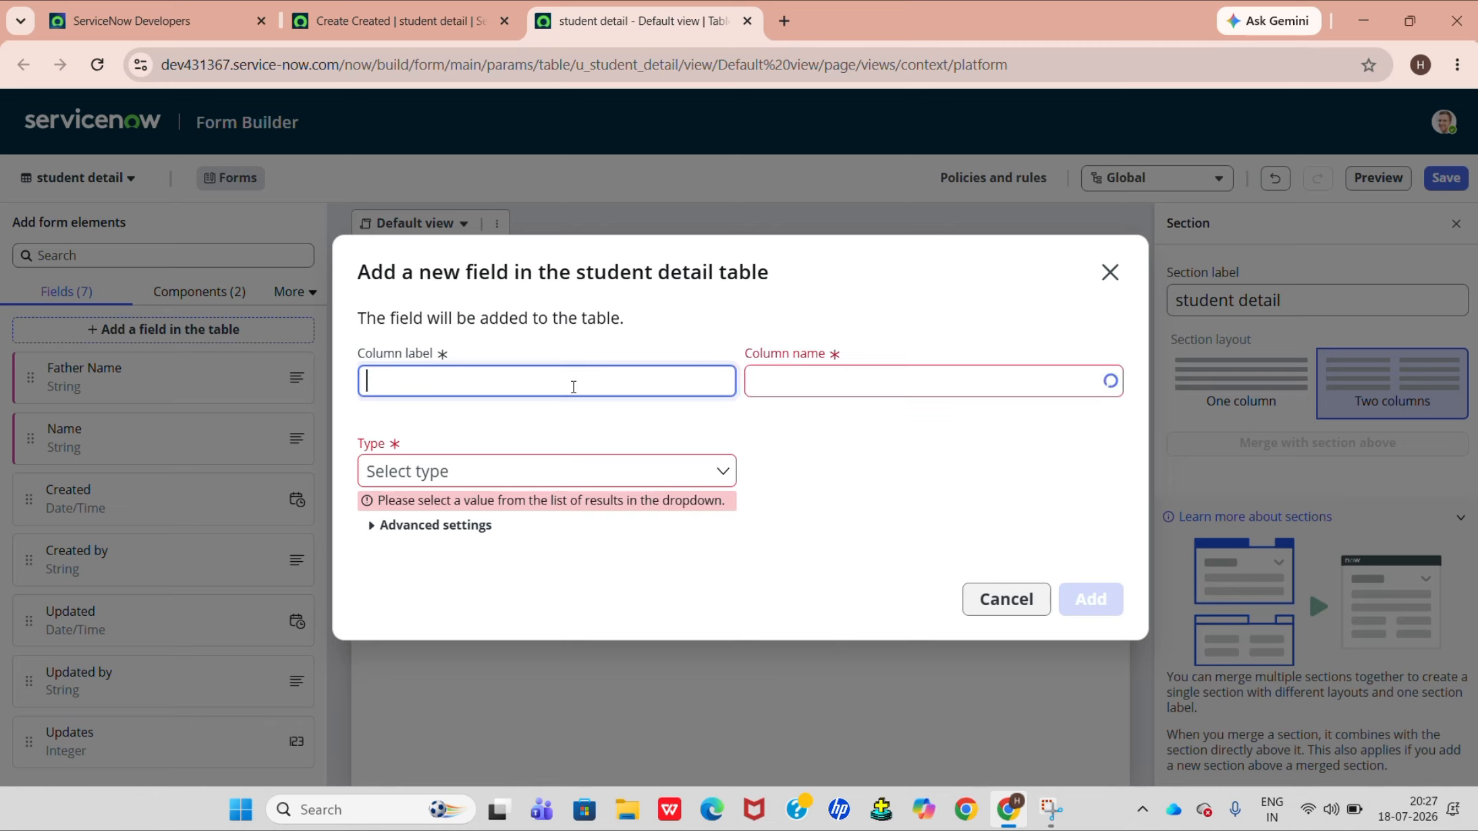
{"action": "type", "text": "g"}
{"action": "key", "text": "BackSpace"}
{"action": "type", "text": "G"}
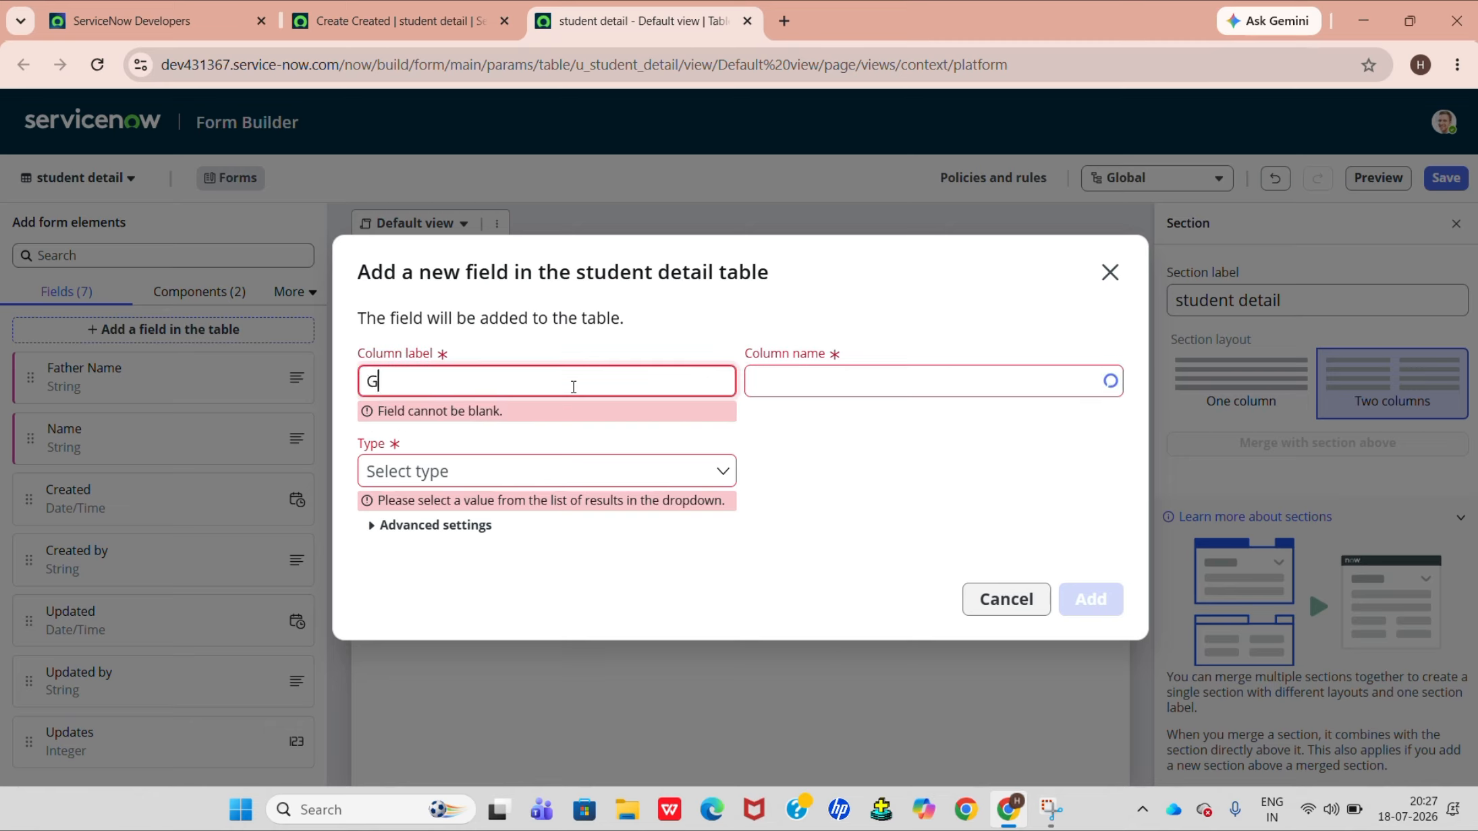
{"action": "type", "text": "enderr"}
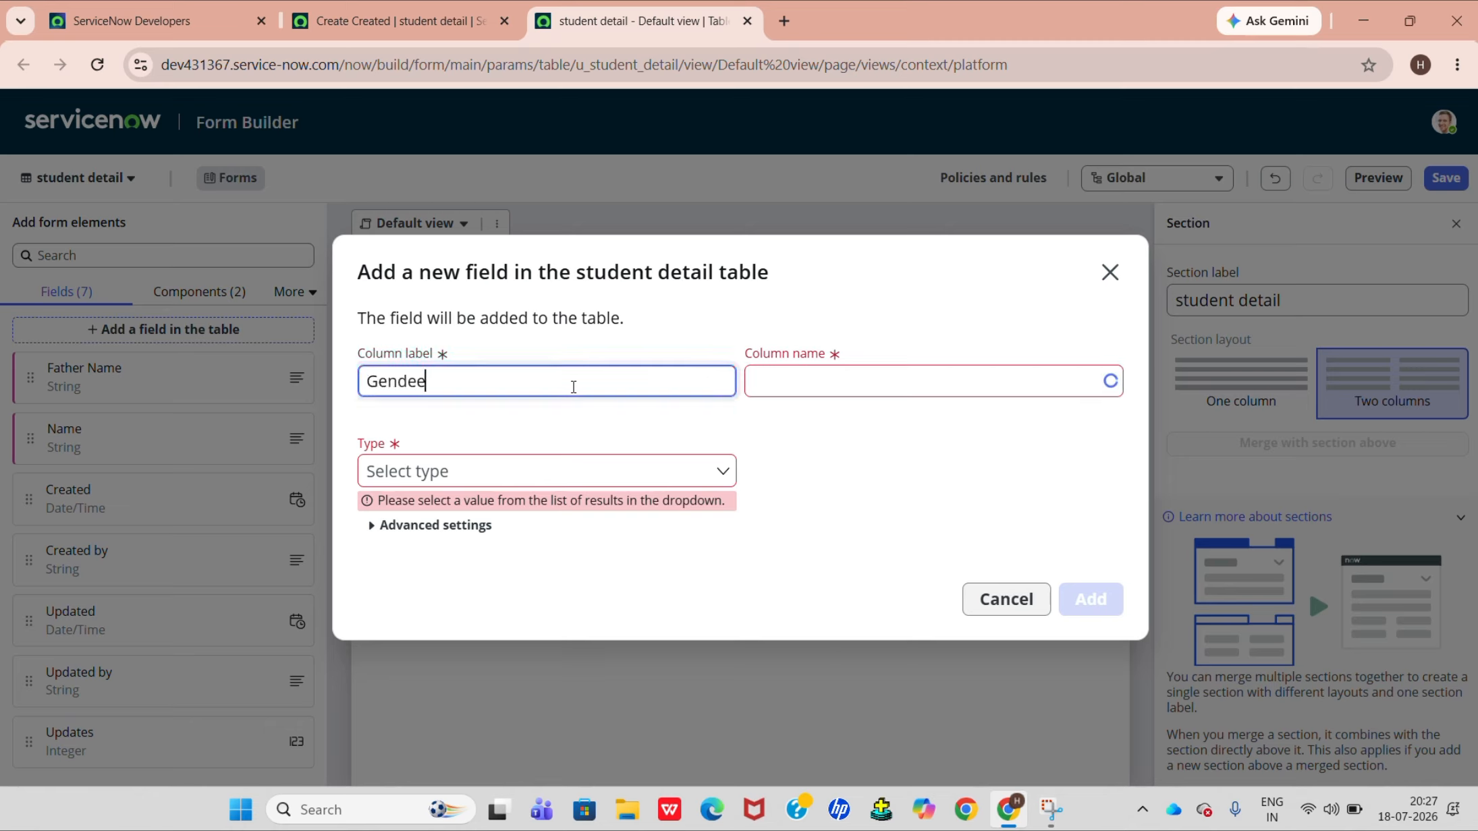
{"action": "key", "text": "BackSpace"}
{"action": "key", "text": "BackSpace"}
{"action": "type", "text": "r"}
Set the Gender field's type to Choice and add it to the table.
{"action": "left_click", "coordinate": [610, 458]}
{"action": "type", "text": "h"}
{"action": "key", "text": "BackSpace"}
{"action": "type", "text": "ch"}
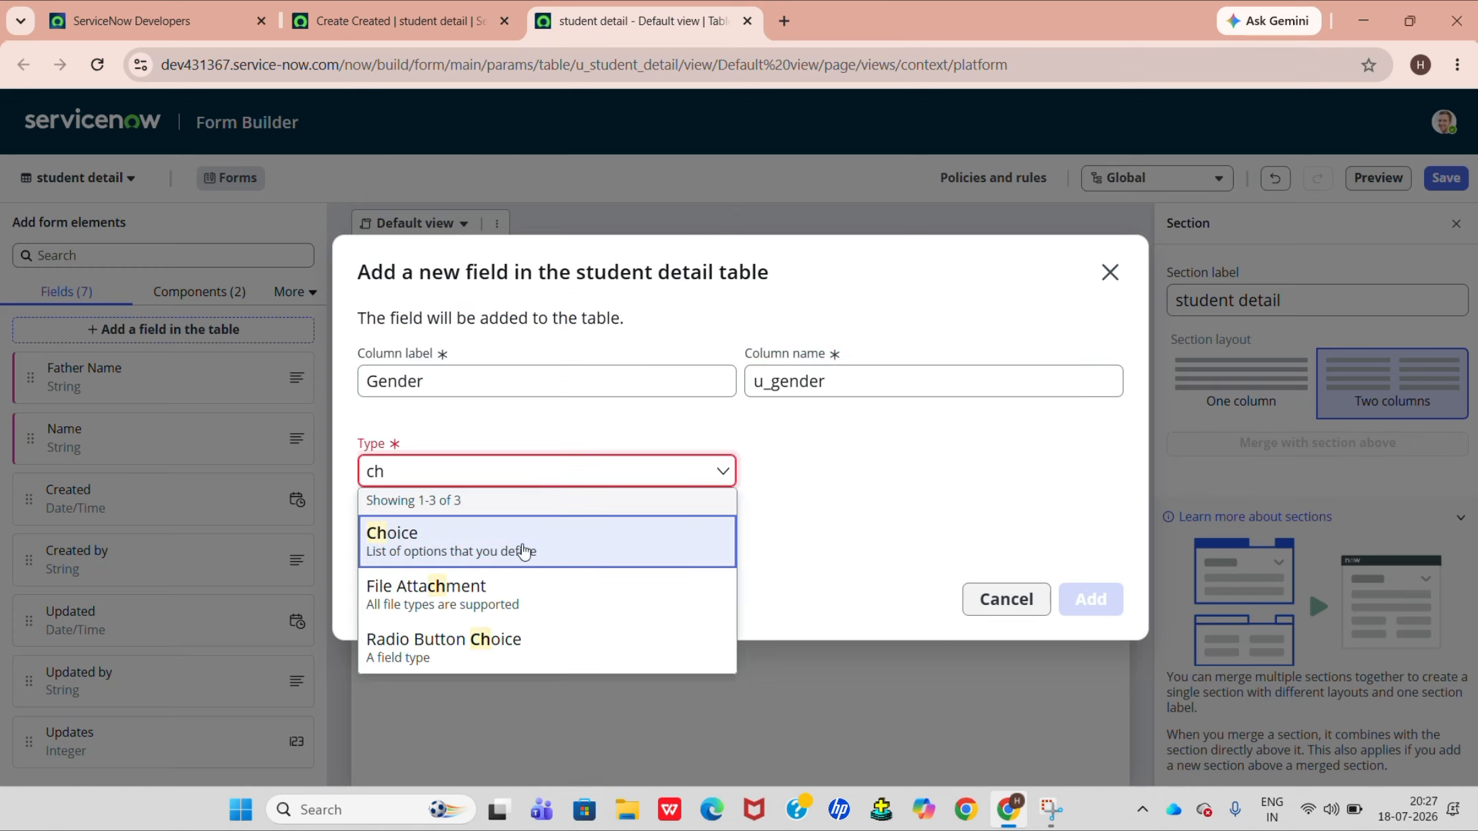
{"action": "left_click", "coordinate": [521, 547]}
{"action": "left_click", "coordinate": [1089, 599]}
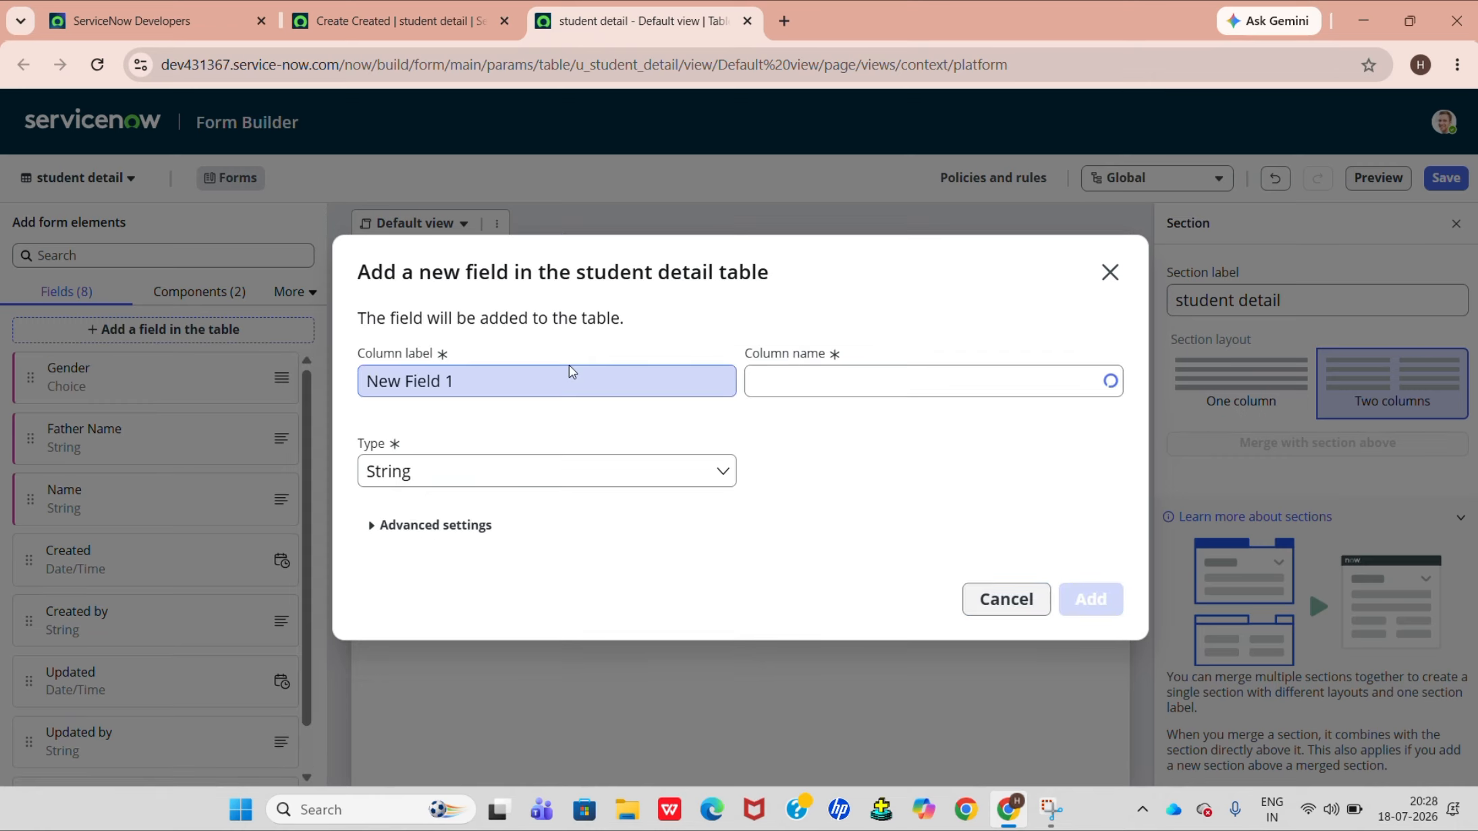
Add another field labelled "Email" to the student detail table, keeping the String type.
{"action": "triple_click", "coordinate": [570, 376]}
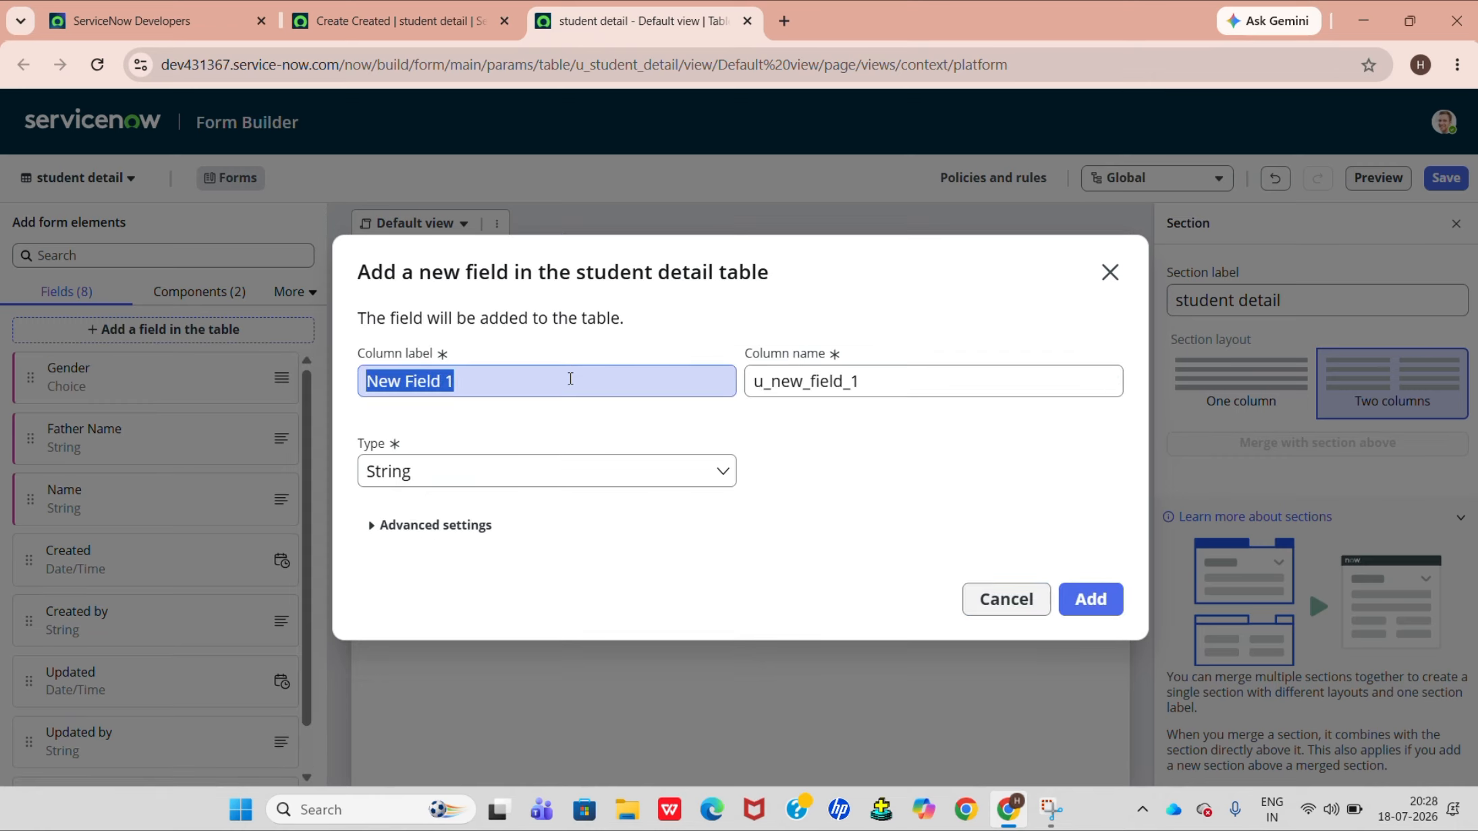
{"action": "left_click", "coordinate": [570, 380]}
{"action": "key", "text": "BackSpace"}
{"action": "key", "text": "BackSpace"}
{"action": "key", "text": "BackSpace"}
{"action": "key", "text": "BackSpace"}
{"action": "key", "text": "BackSpace"}
{"action": "key", "text": "BackSpace"}
{"action": "key", "text": "BackSpace"}
{"action": "key", "text": "BackSpace"}
{"action": "key", "text": "BackSpace"}
{"action": "key", "text": "BackSpace"}
{"action": "key", "text": "BackSpace"}
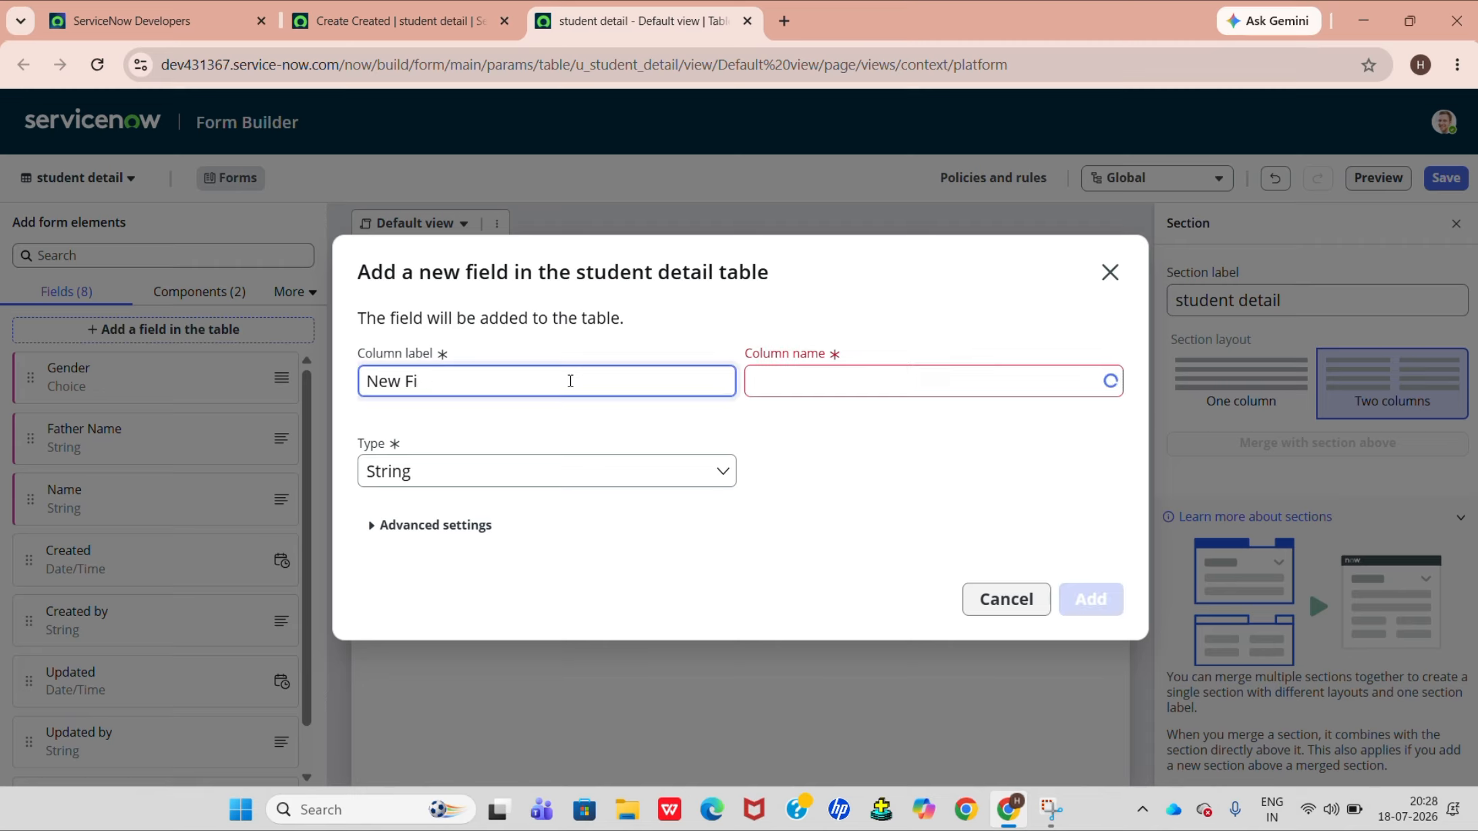
{"action": "type", "text": "Email"}
{"action": "left_click", "coordinate": [577, 470]}
{"action": "left_click", "coordinate": [864, 498]}
{"action": "left_click", "coordinate": [1090, 598]}
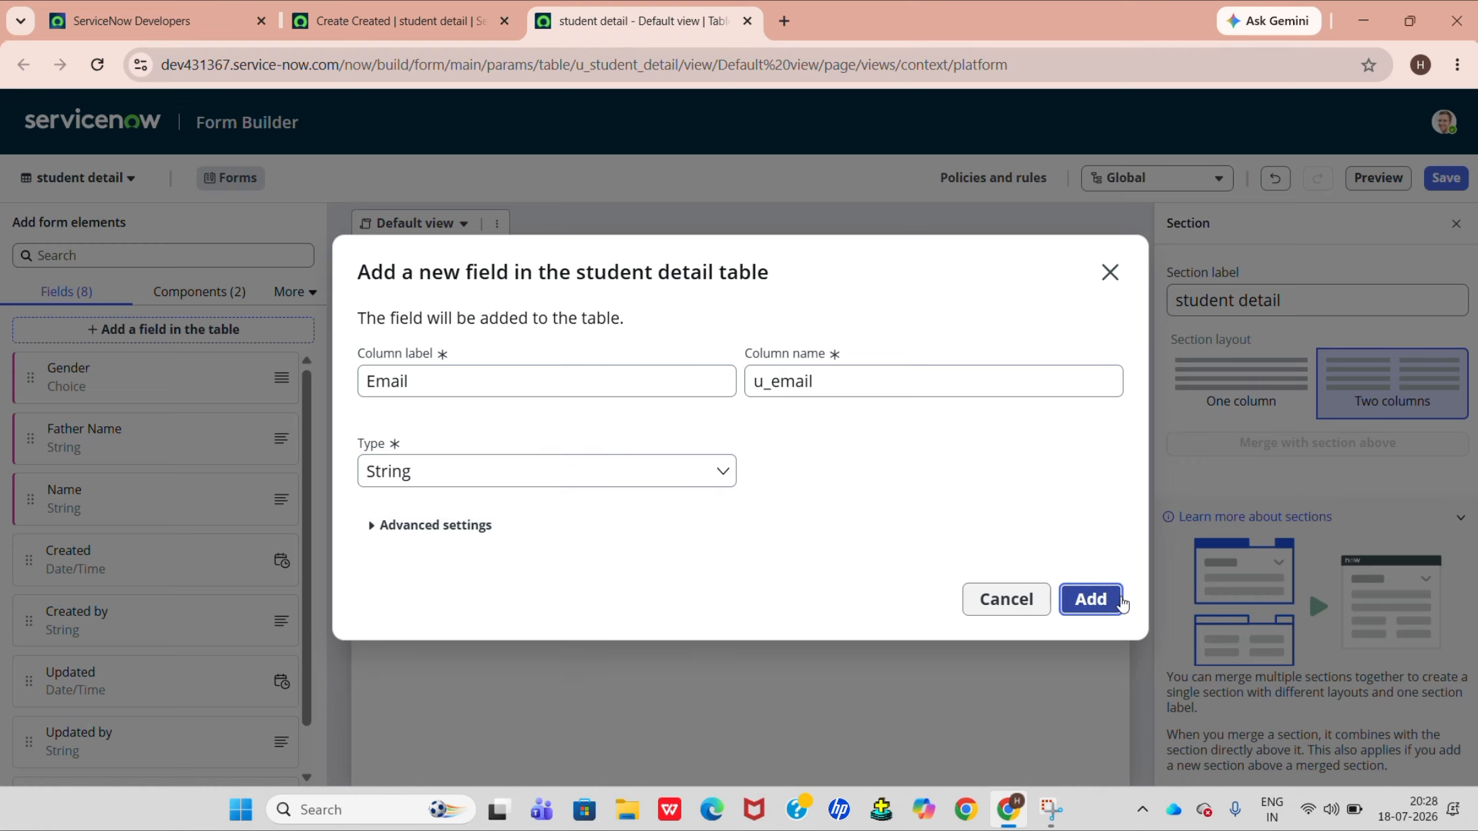
Add another field labelled "Phone number" to the student detail table, keeping the String type and accepting the suggested column name u_phone_number.
{"action": "left_click", "coordinate": [940, 573]}
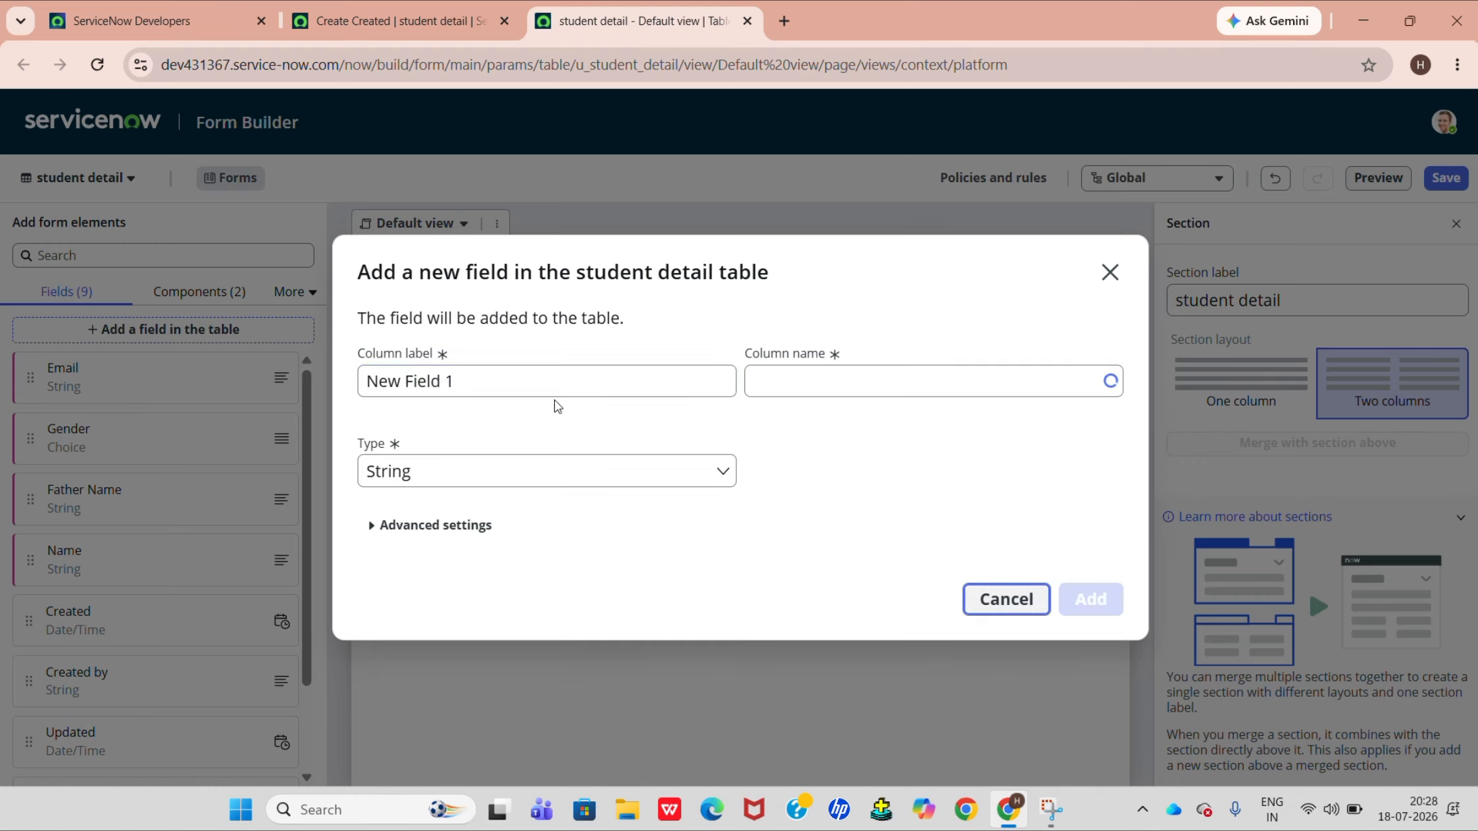
{"action": "triple_click", "coordinate": [547, 386]}
{"action": "key", "text": "BackSpace"}
{"action": "type", "text": "P"}
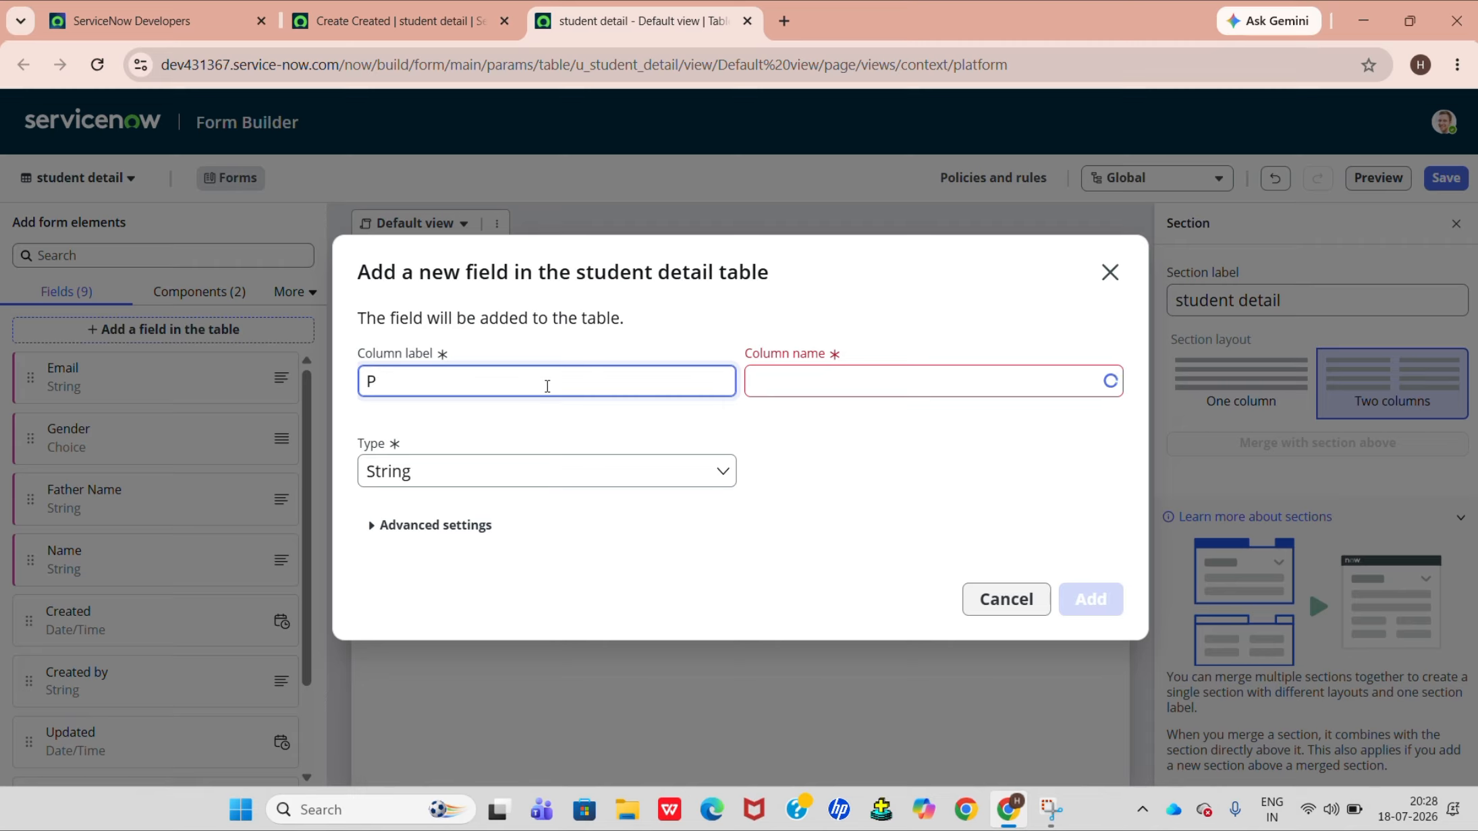
{"action": "type", "text": "hone num"}
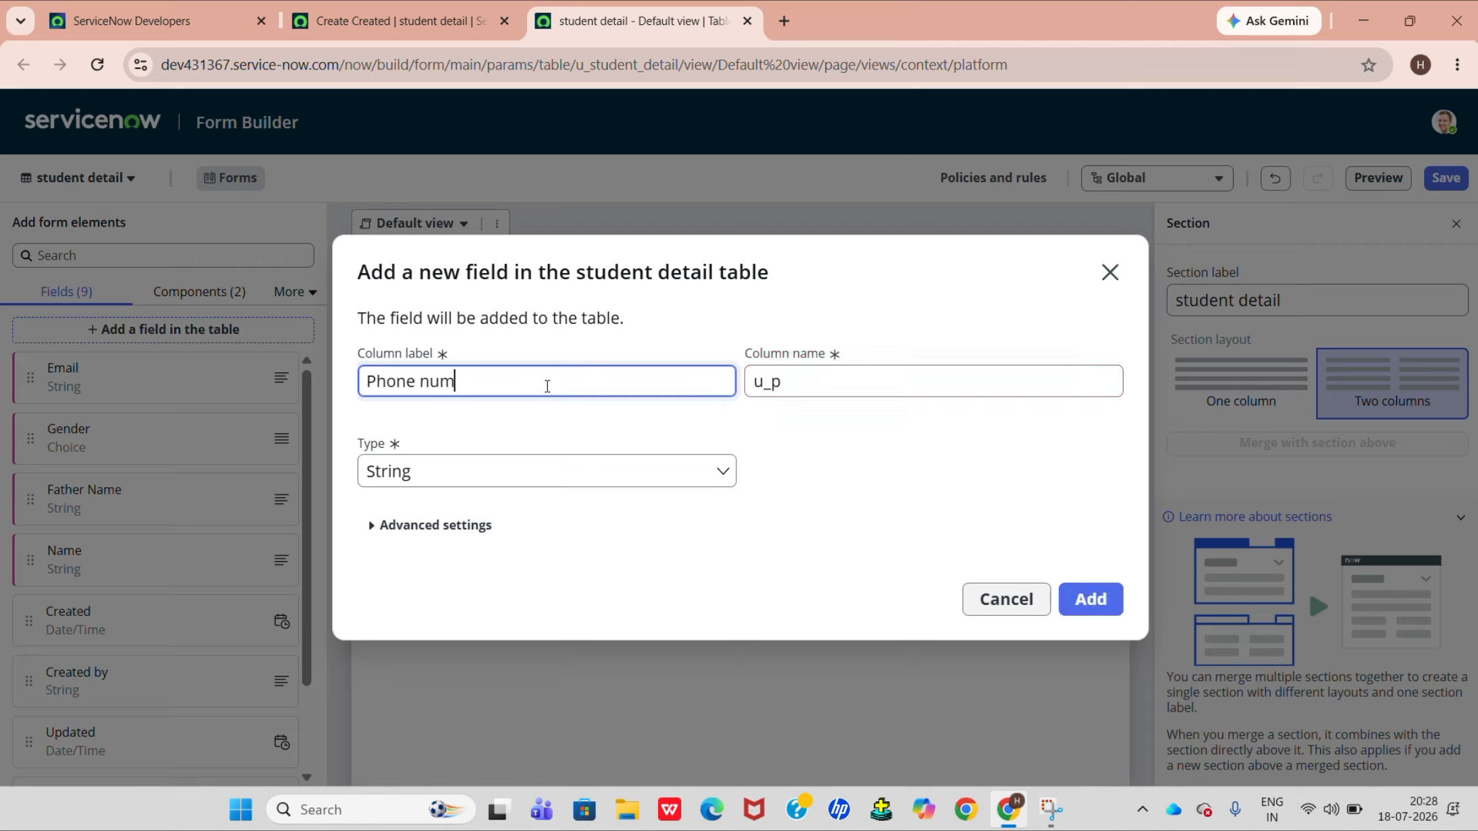
{"action": "type", "text": "ber"}
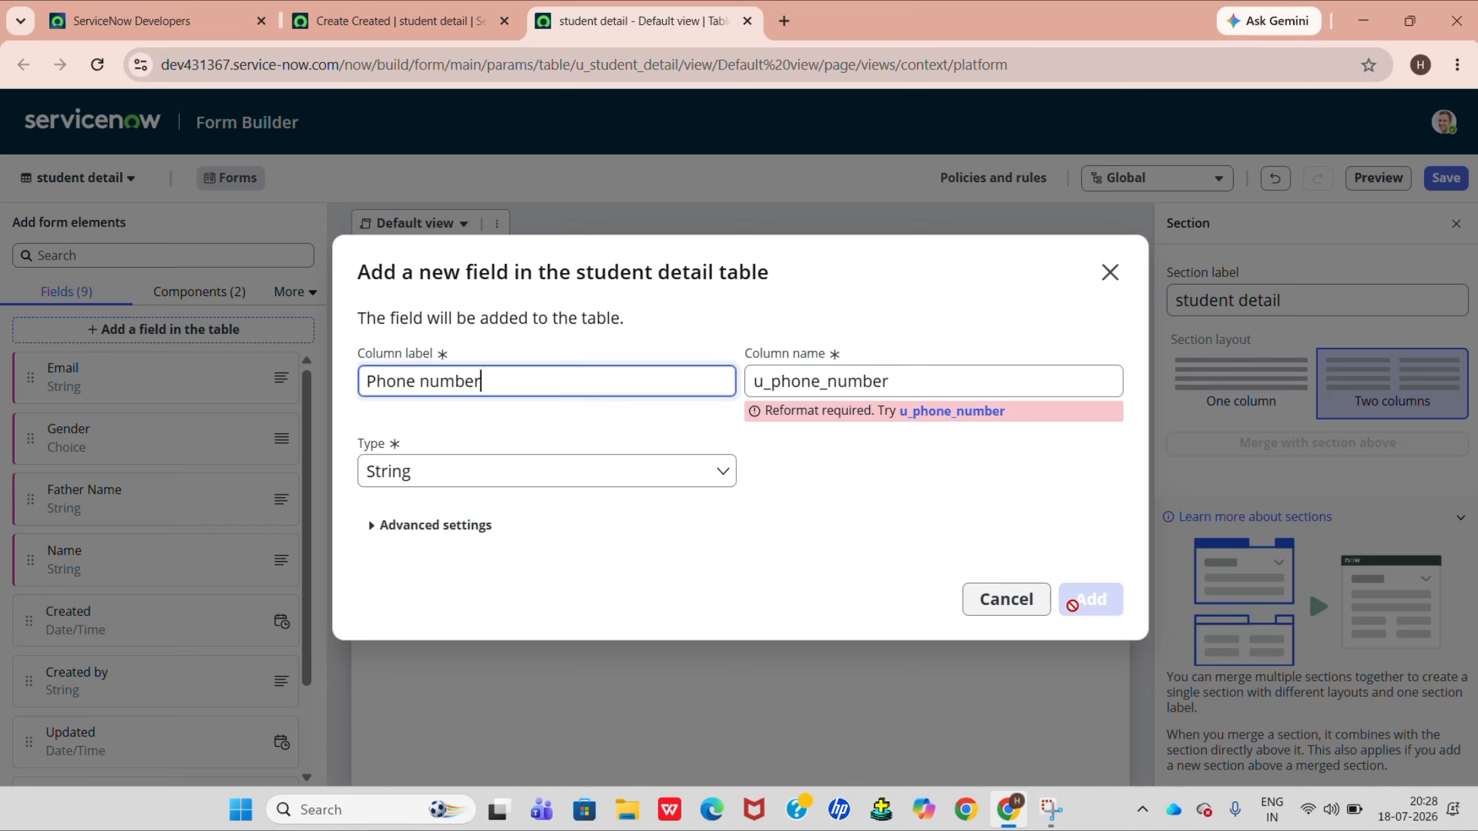
{"action": "left_click", "coordinate": [816, 444]}
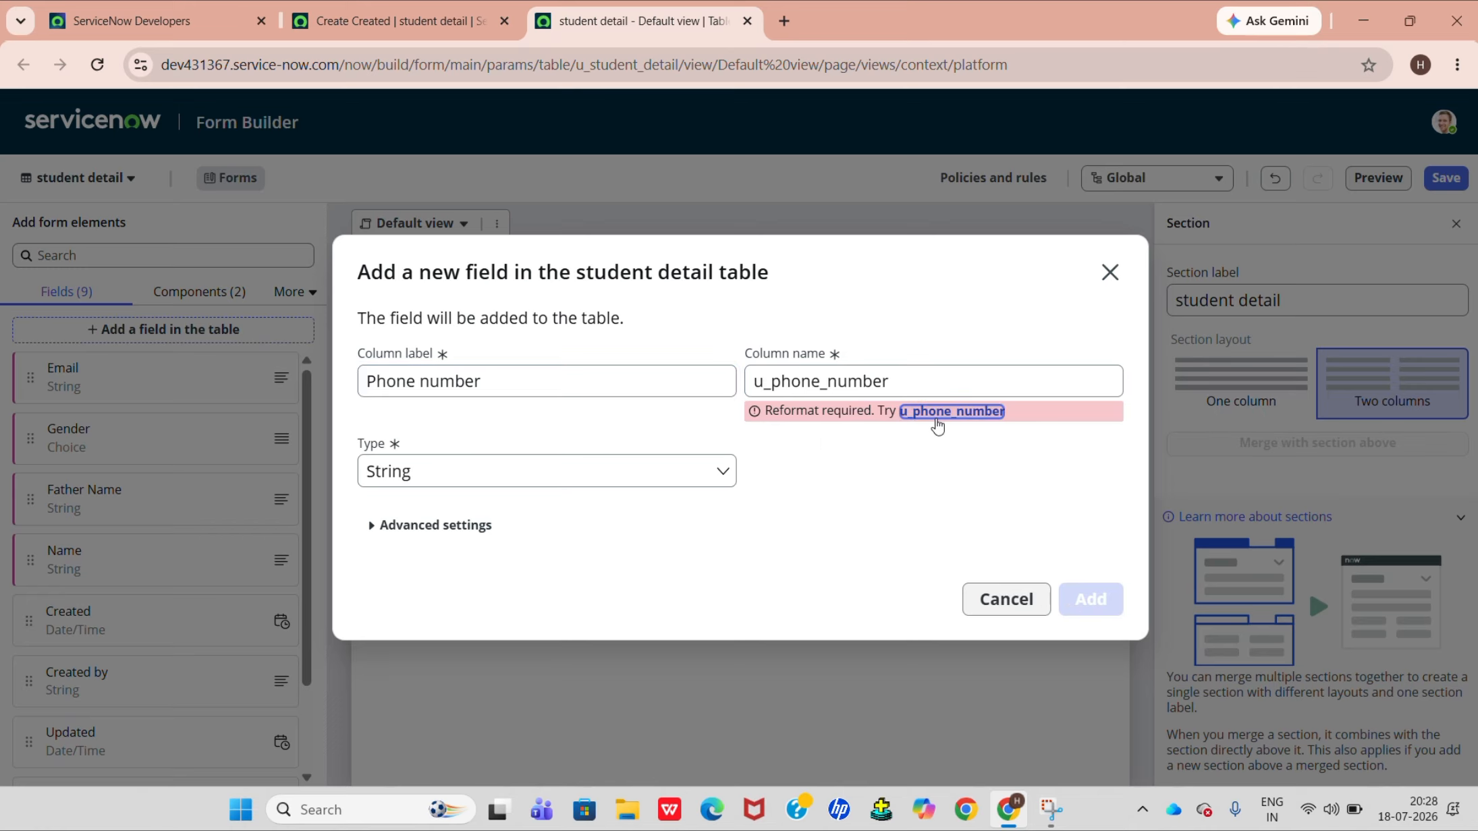
{"action": "left_click", "coordinate": [955, 411]}
{"action": "left_click", "coordinate": [1091, 600]}
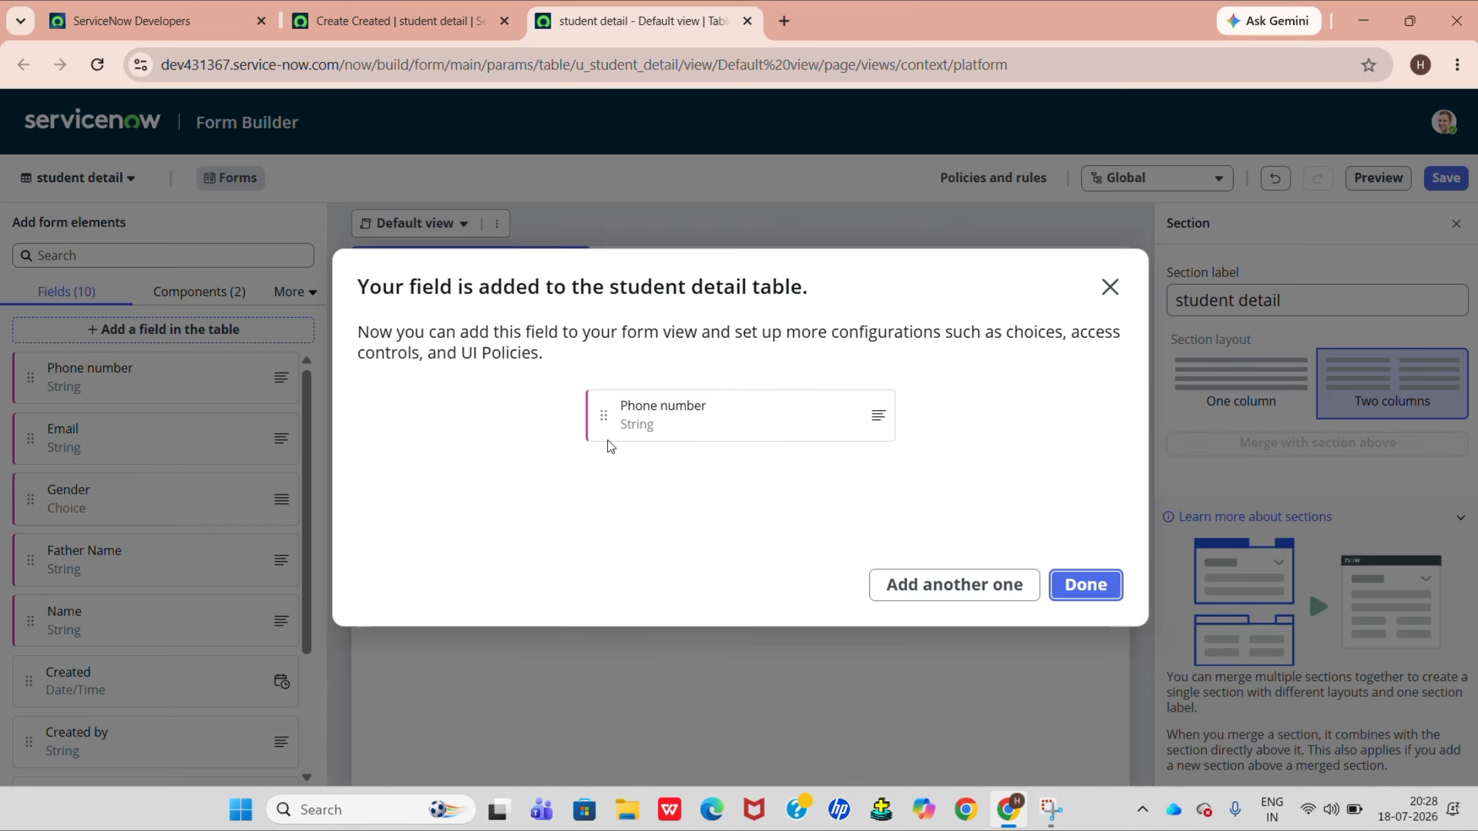
Add a String field labelled "Address" to the student detail table and finish adding fields.
{"action": "left_click", "coordinate": [913, 597]}
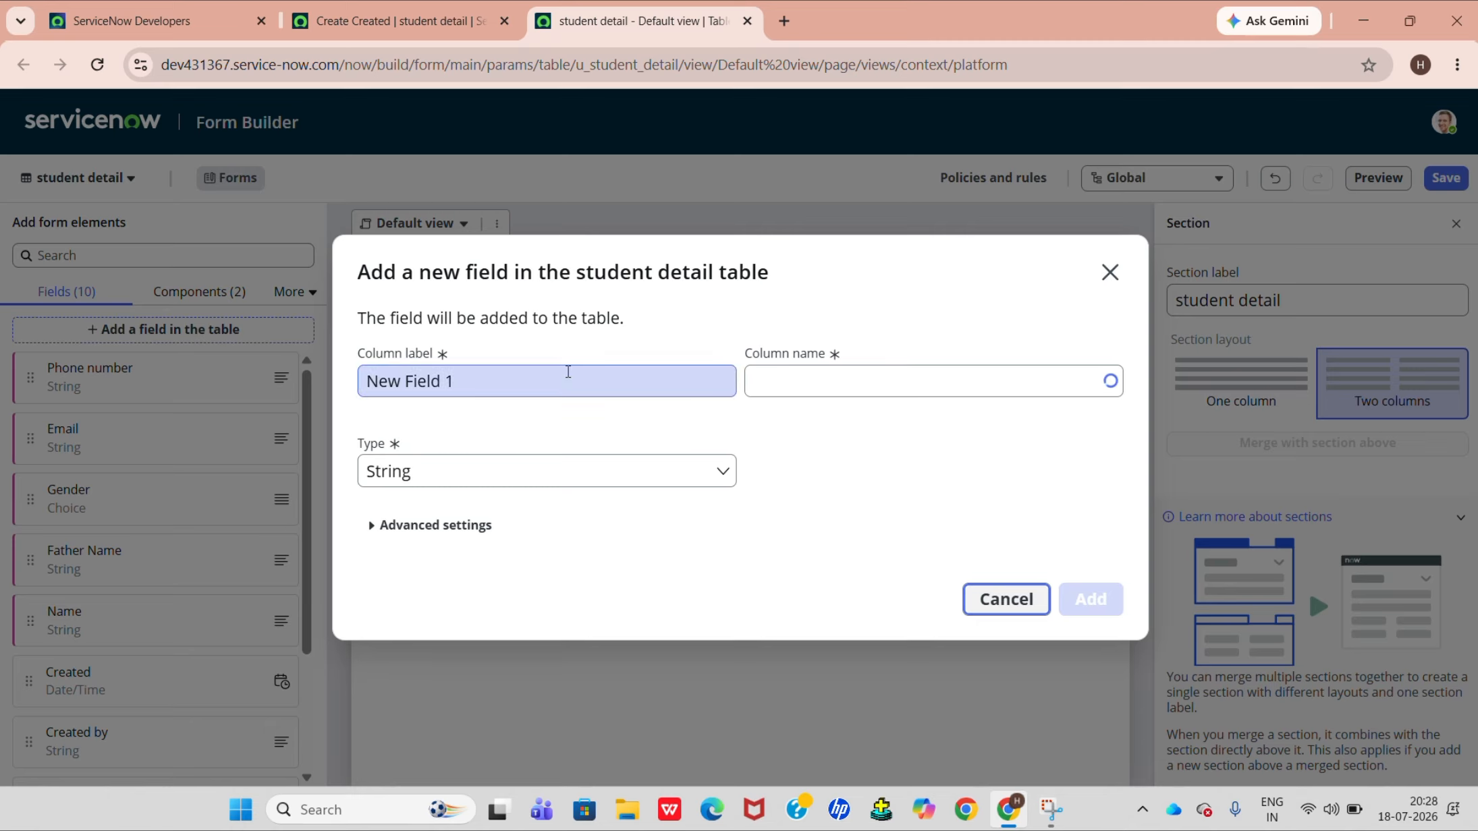
{"action": "triple_click", "coordinate": [568, 373]}
{"action": "key", "text": "BackSpace"}
{"action": "type", "text": "Address"}
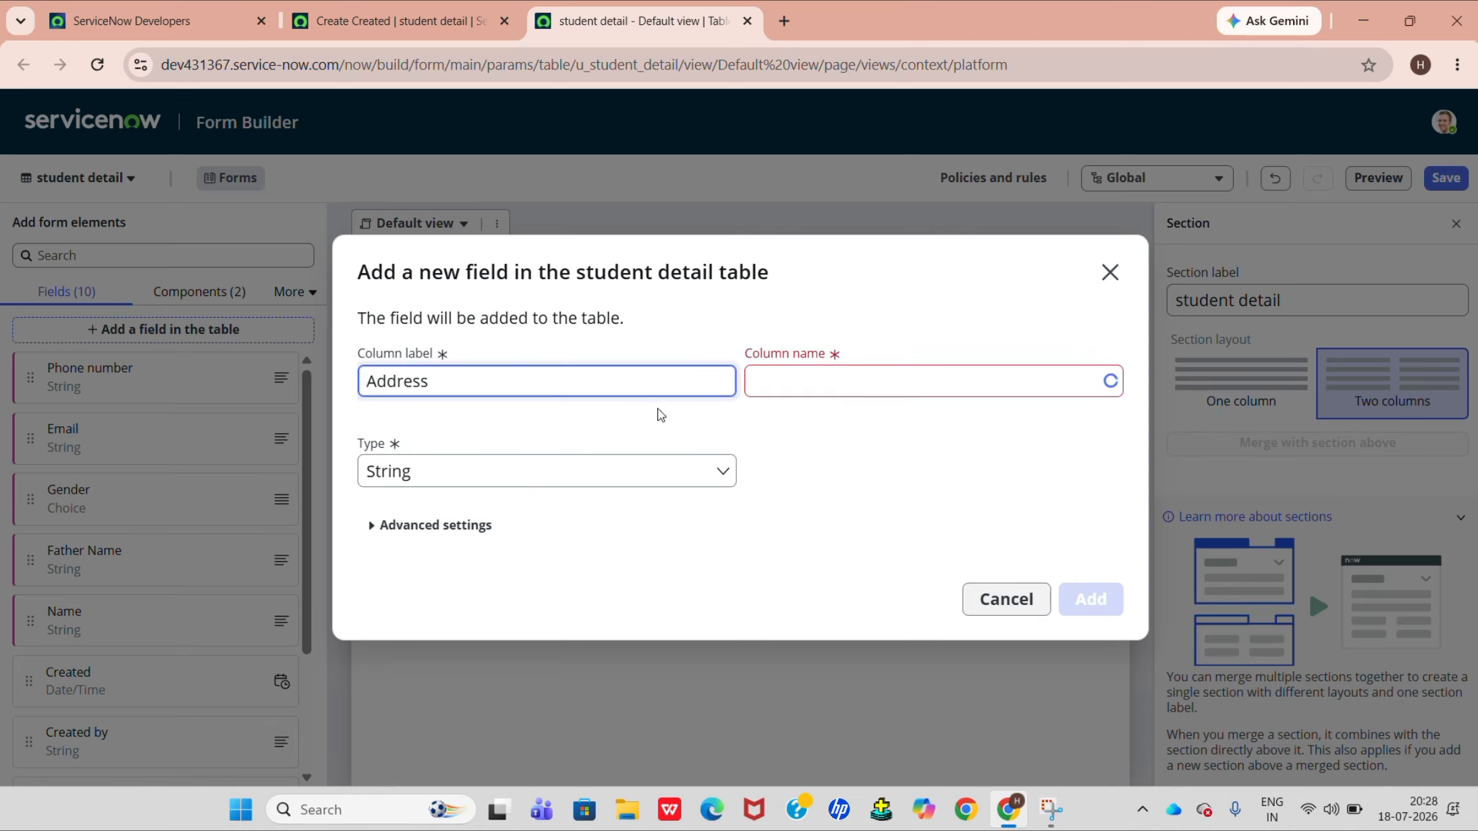
{"action": "left_click", "coordinate": [769, 369]}
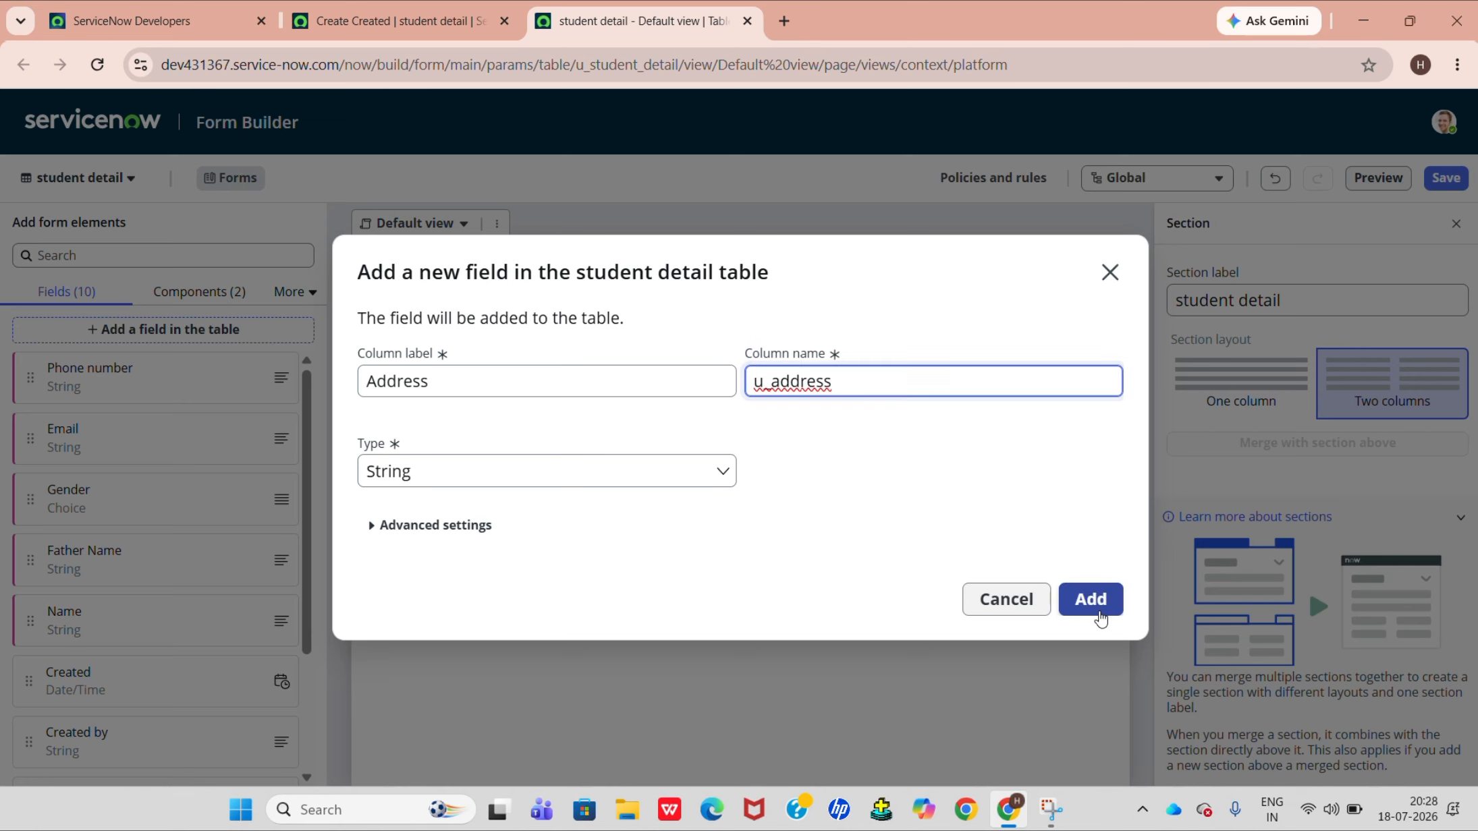
{"action": "left_click", "coordinate": [1100, 616]}
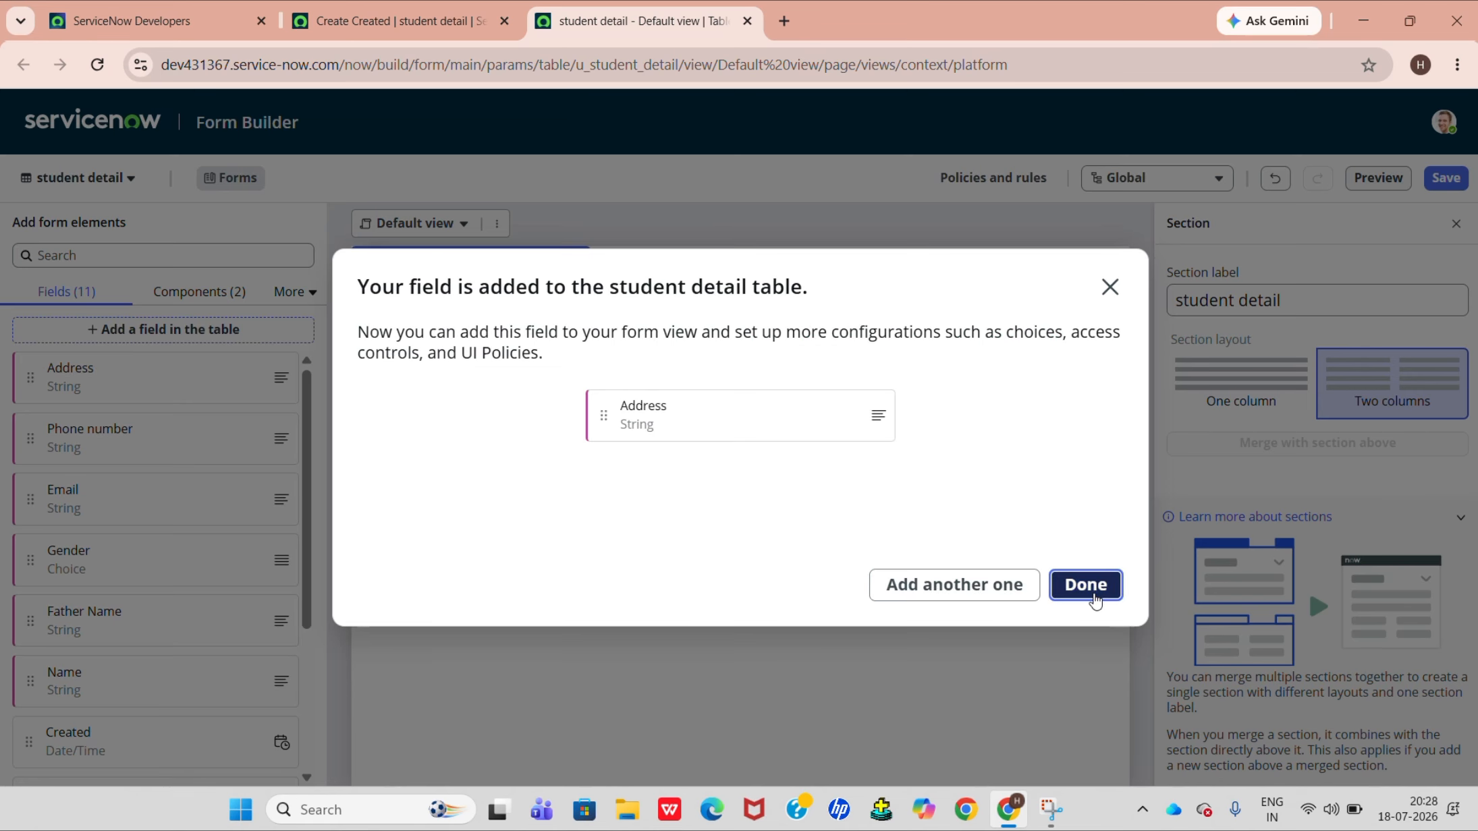
{"action": "left_click", "coordinate": [1094, 601]}
Place the Name field in the first column of the student detail section and Father Name beside it in the second column.
{"action": "scroll", "coordinate": [203, 609], "scroll_direction": "down", "scroll_amount": 1}
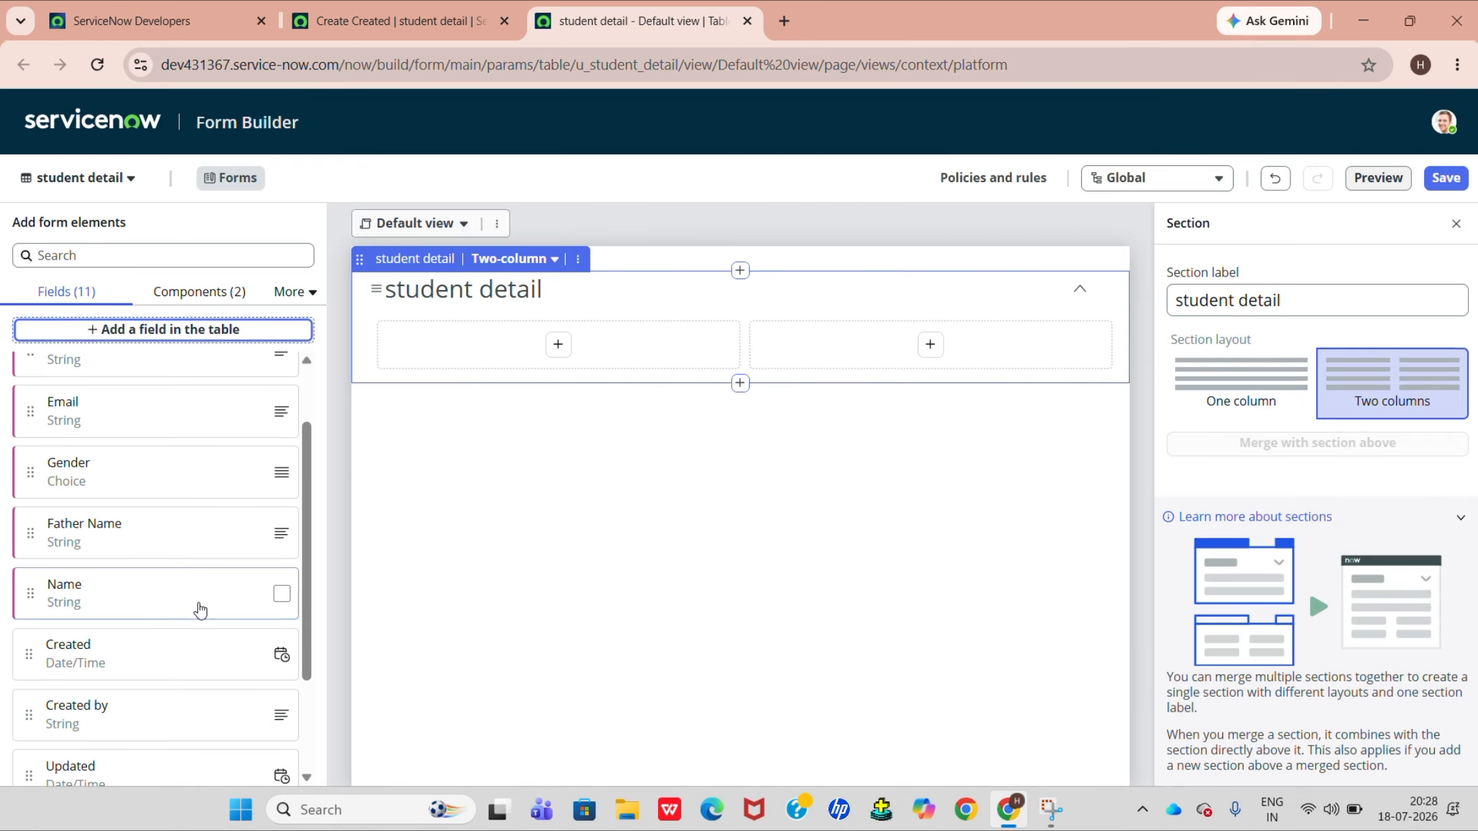
{"action": "left_click_drag", "start_coordinate": [201, 609], "coordinate": [422, 343]}
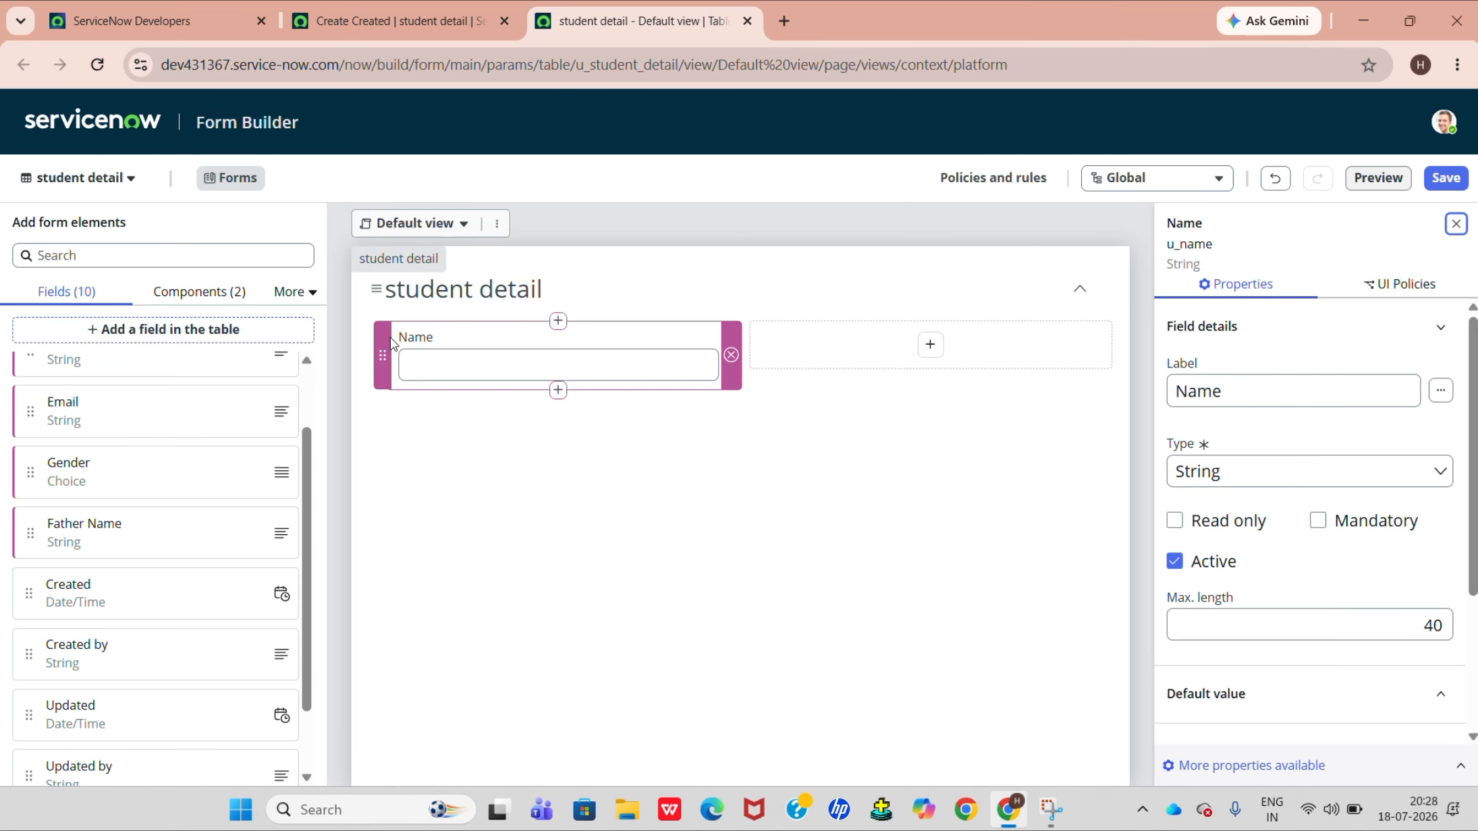
{"action": "left_click_drag", "start_coordinate": [168, 547], "coordinate": [697, 459]}
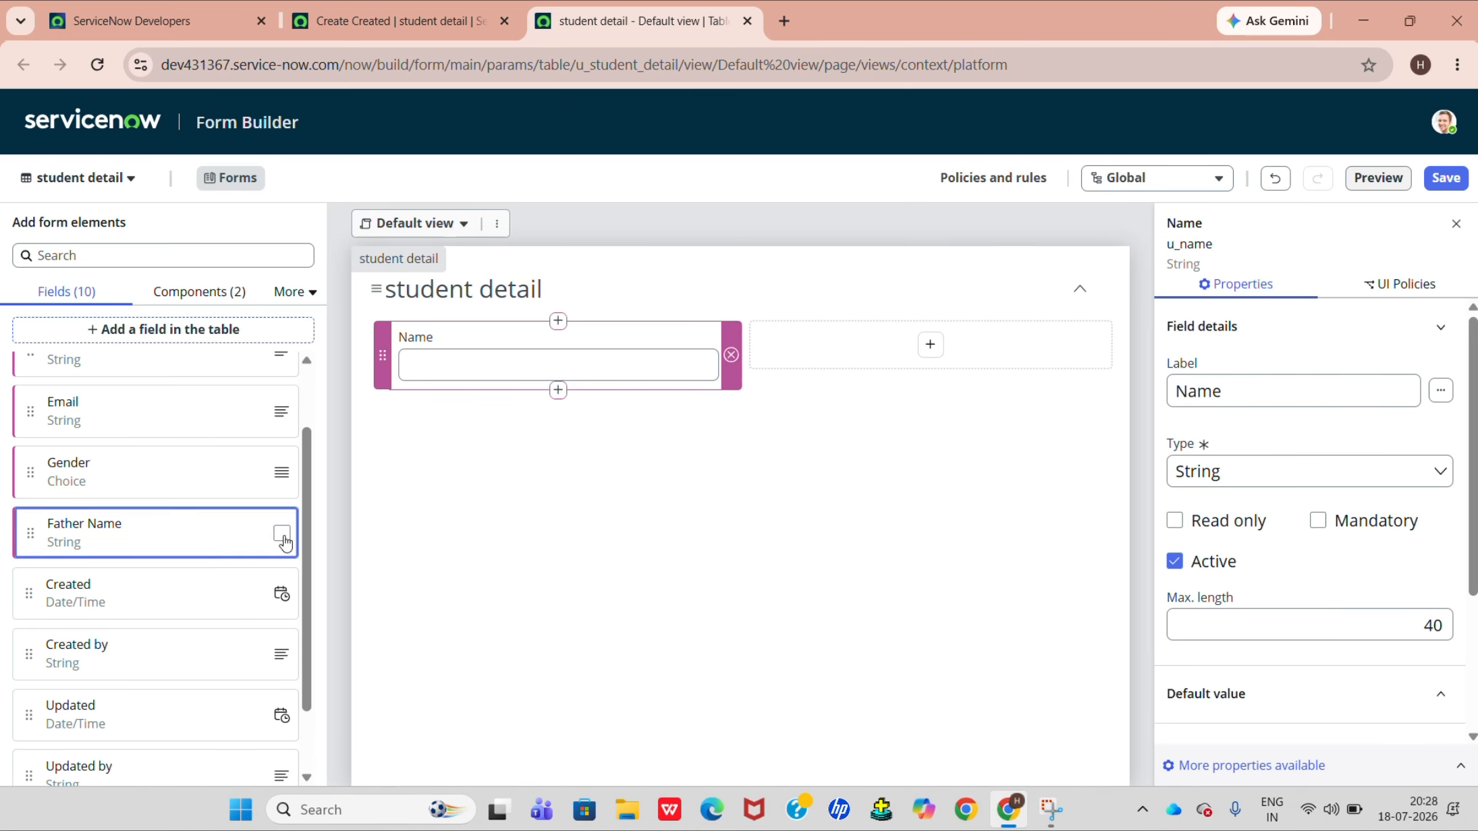
{"action": "left_click_drag", "start_coordinate": [279, 534], "coordinate": [378, 471]}
{"action": "left_click_drag", "start_coordinate": [182, 524], "coordinate": [834, 323]}
{"action": "left_click_drag", "start_coordinate": [116, 531], "coordinate": [756, 326]}
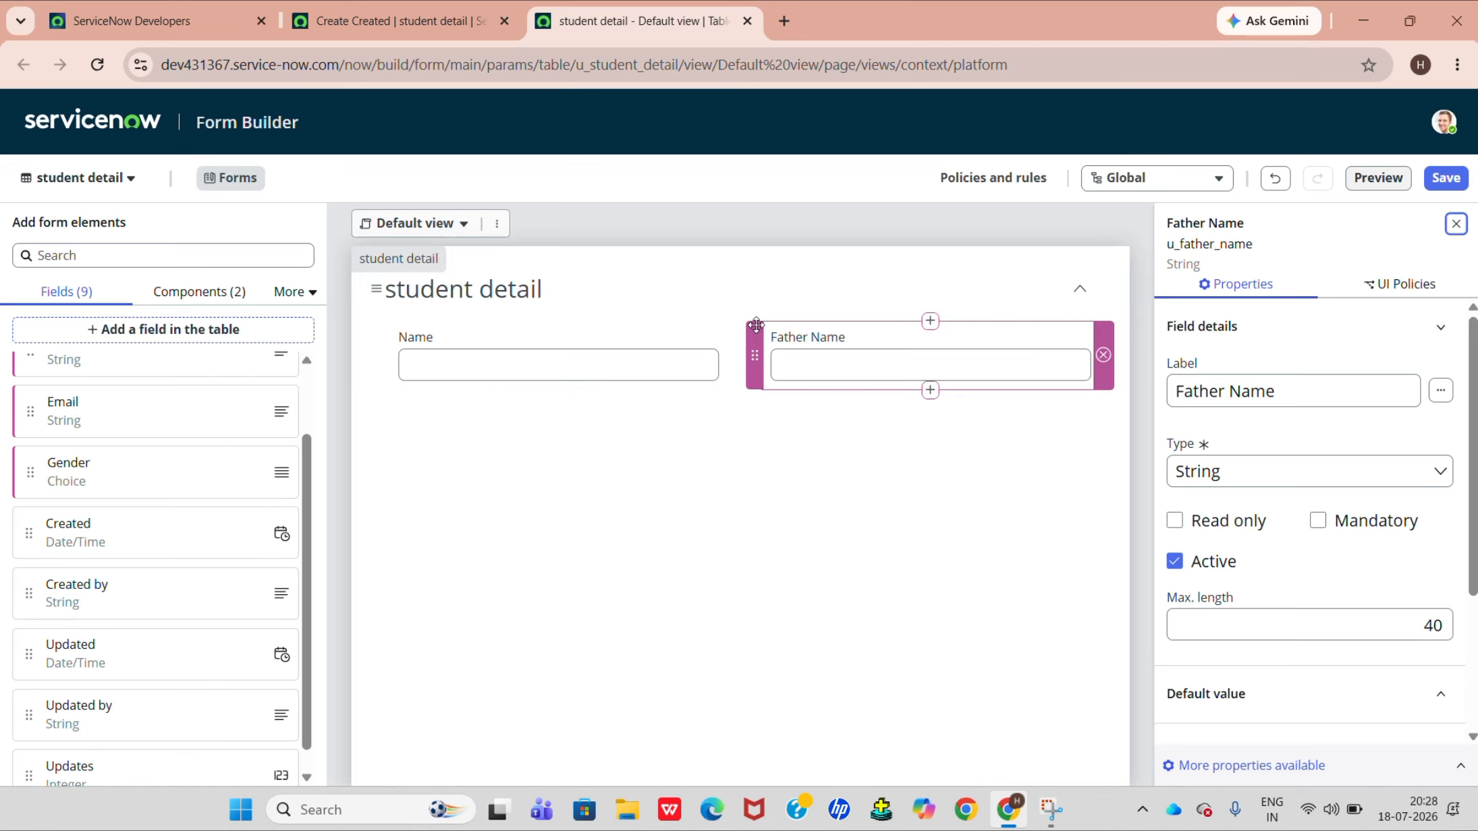
Place Gender and Phone number below Name in the first column, and Email and Address below Father Name in the second.
{"action": "left_click_drag", "start_coordinate": [106, 482], "coordinate": [376, 383]}
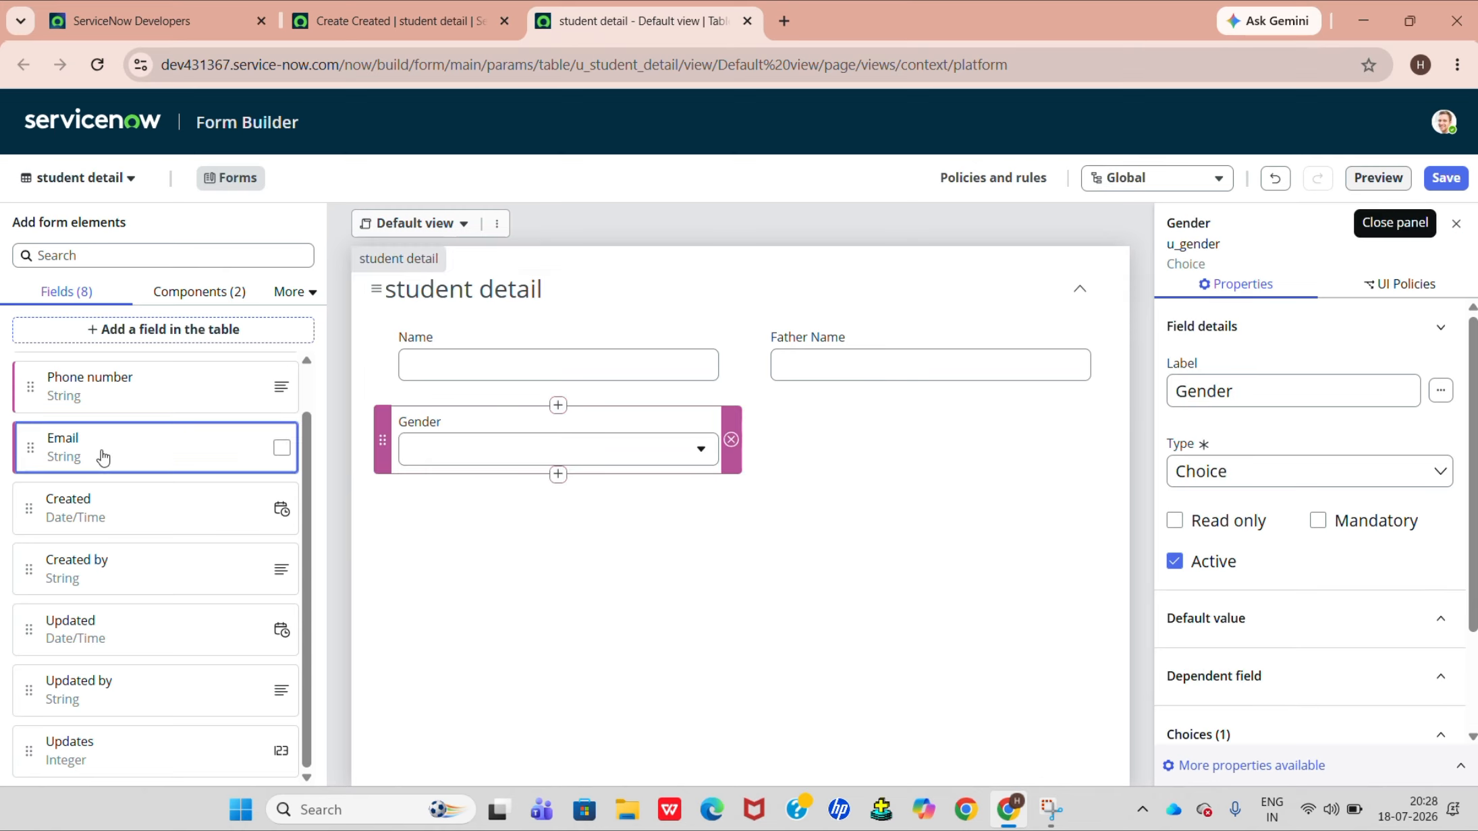
{"action": "left_click_drag", "start_coordinate": [102, 458], "coordinate": [794, 395]}
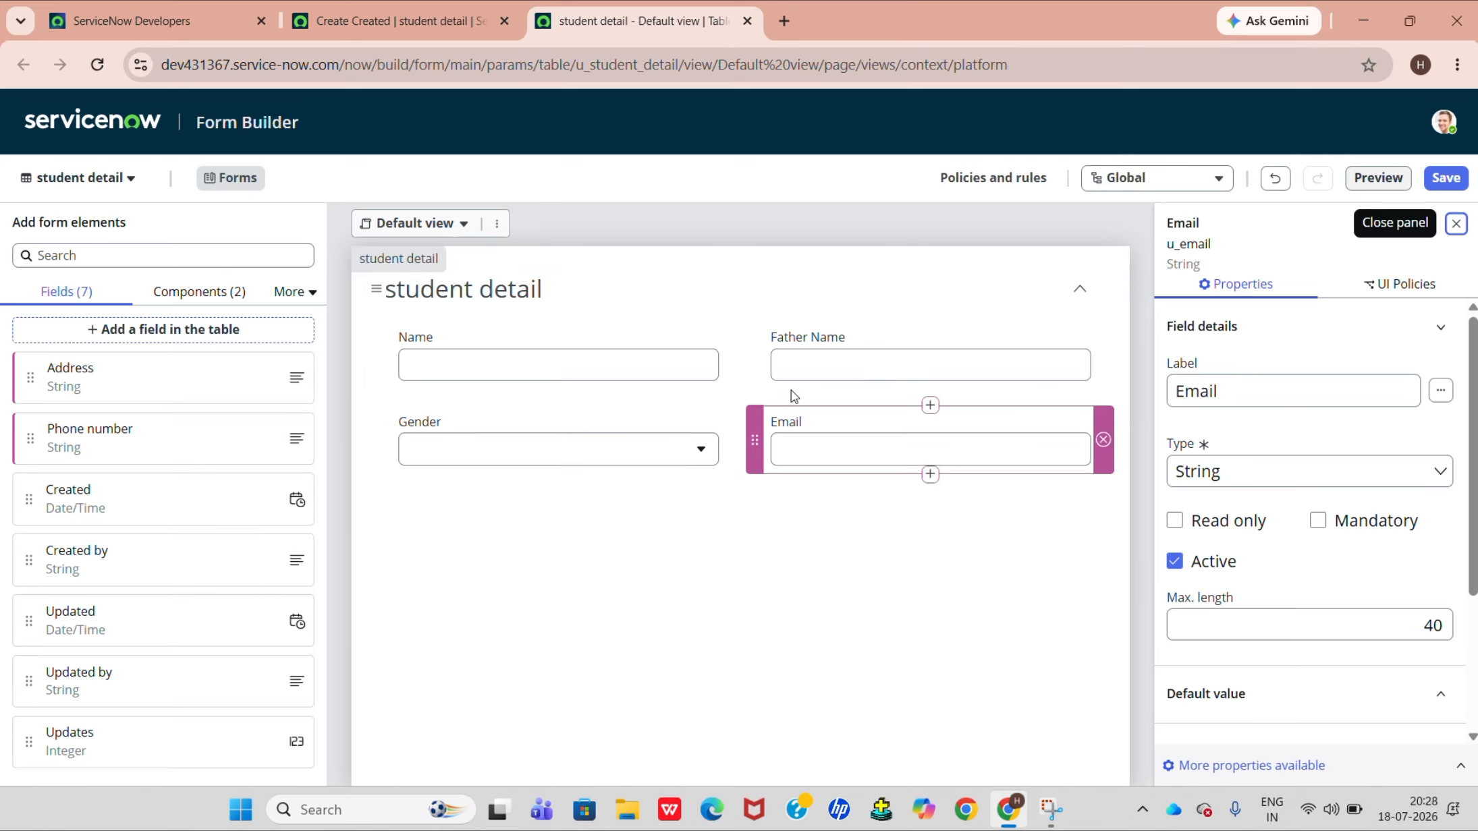
{"action": "left_click_drag", "start_coordinate": [188, 455], "coordinate": [432, 480]}
{"action": "left_click_drag", "start_coordinate": [196, 375], "coordinate": [815, 491]}
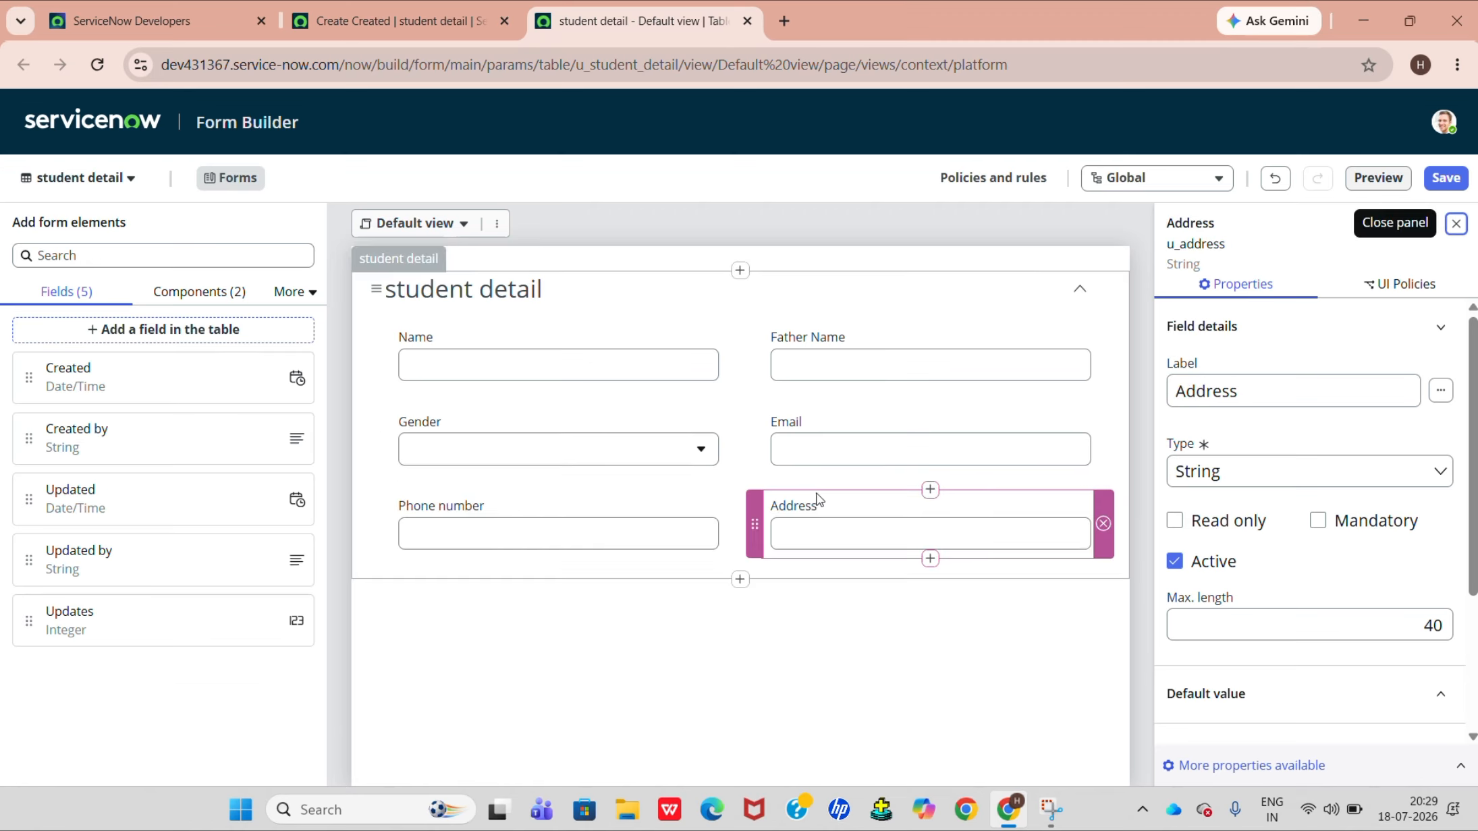
Save the form layout and return from the new record page to the student details list.
{"action": "left_click", "coordinate": [1443, 175]}
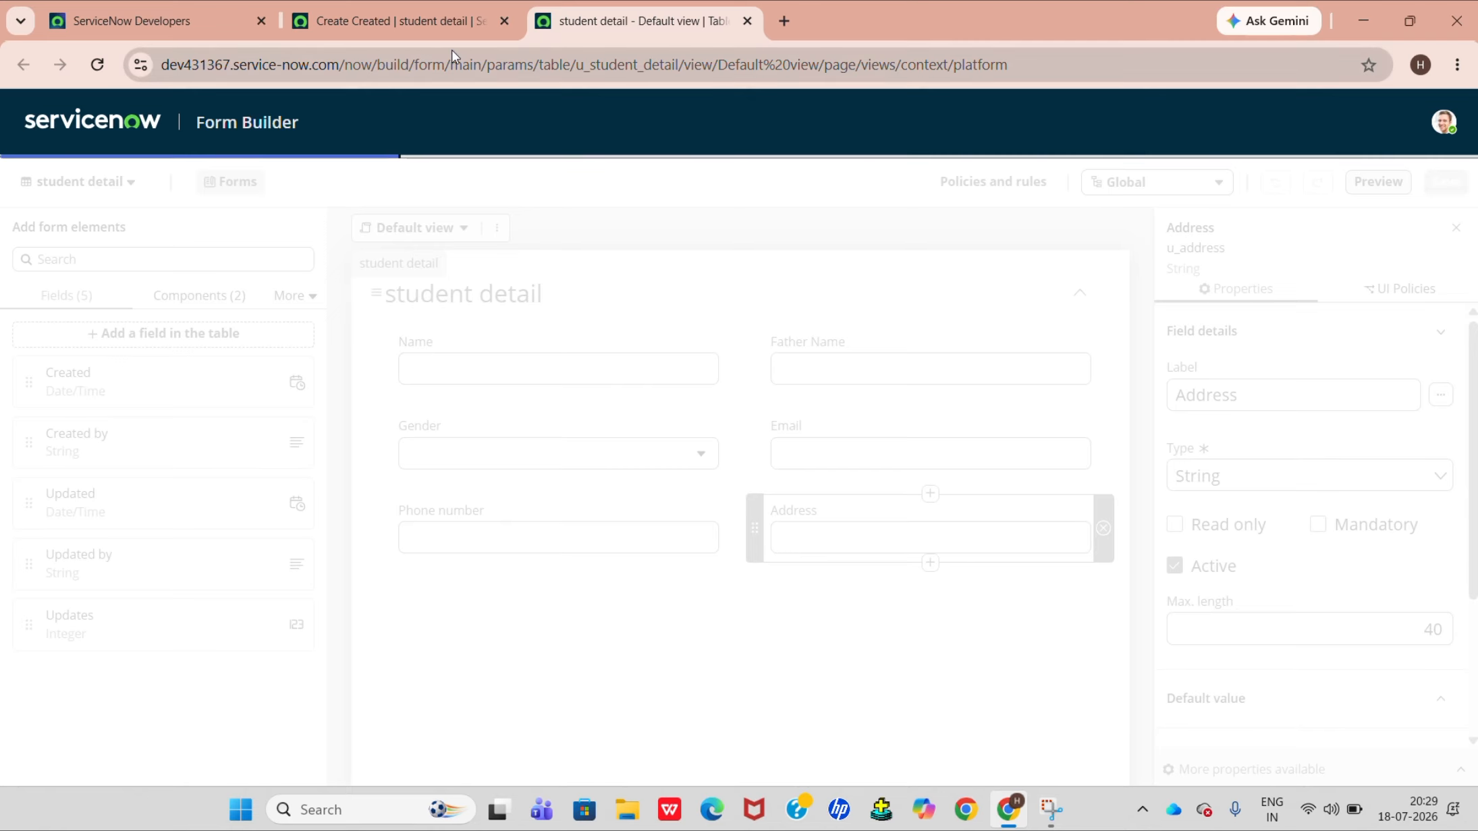
{"action": "left_click", "coordinate": [452, 21]}
{"action": "left_click", "coordinate": [562, 3]}
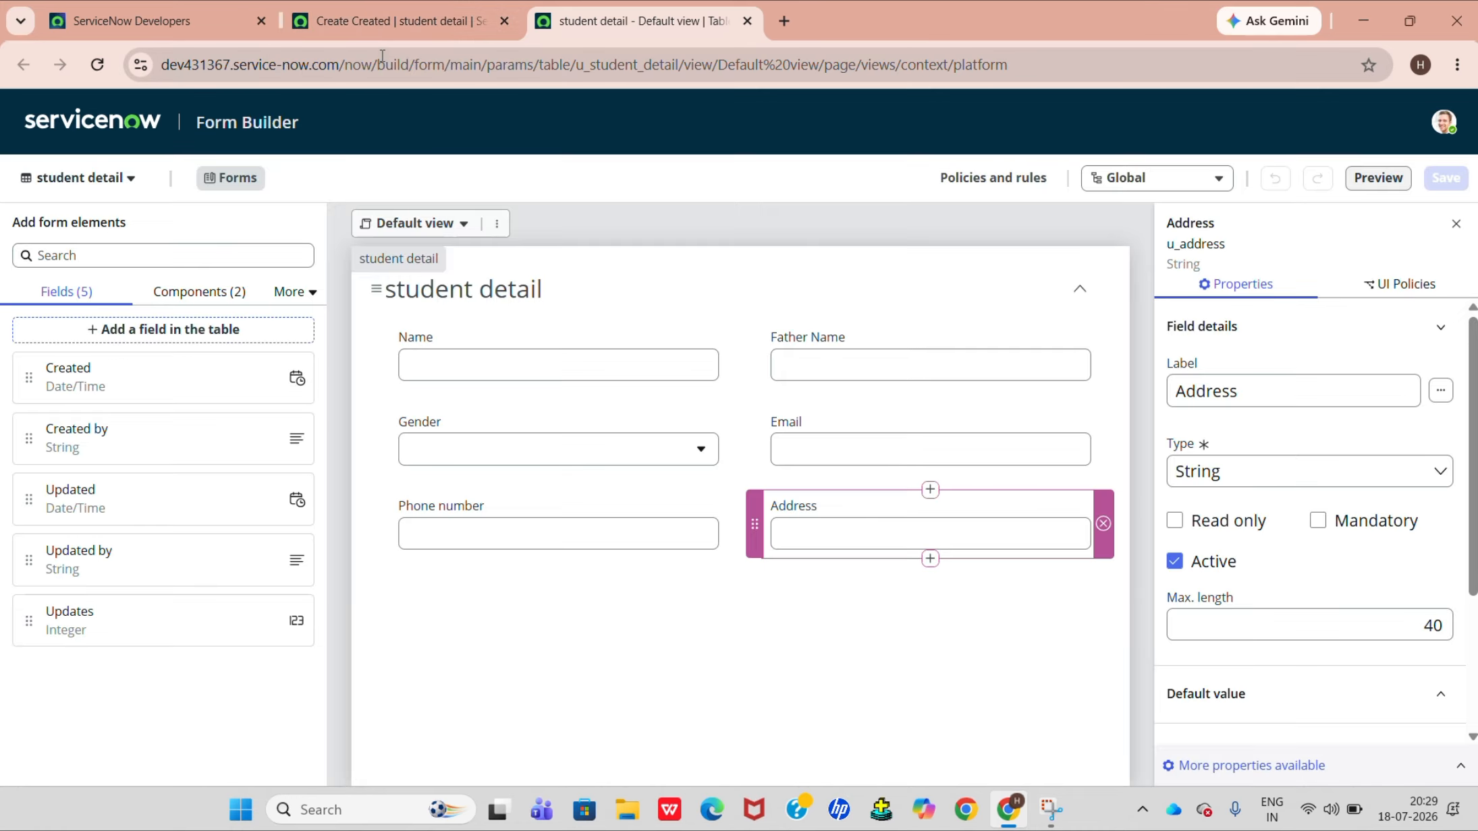
{"action": "left_click", "coordinate": [409, 26]}
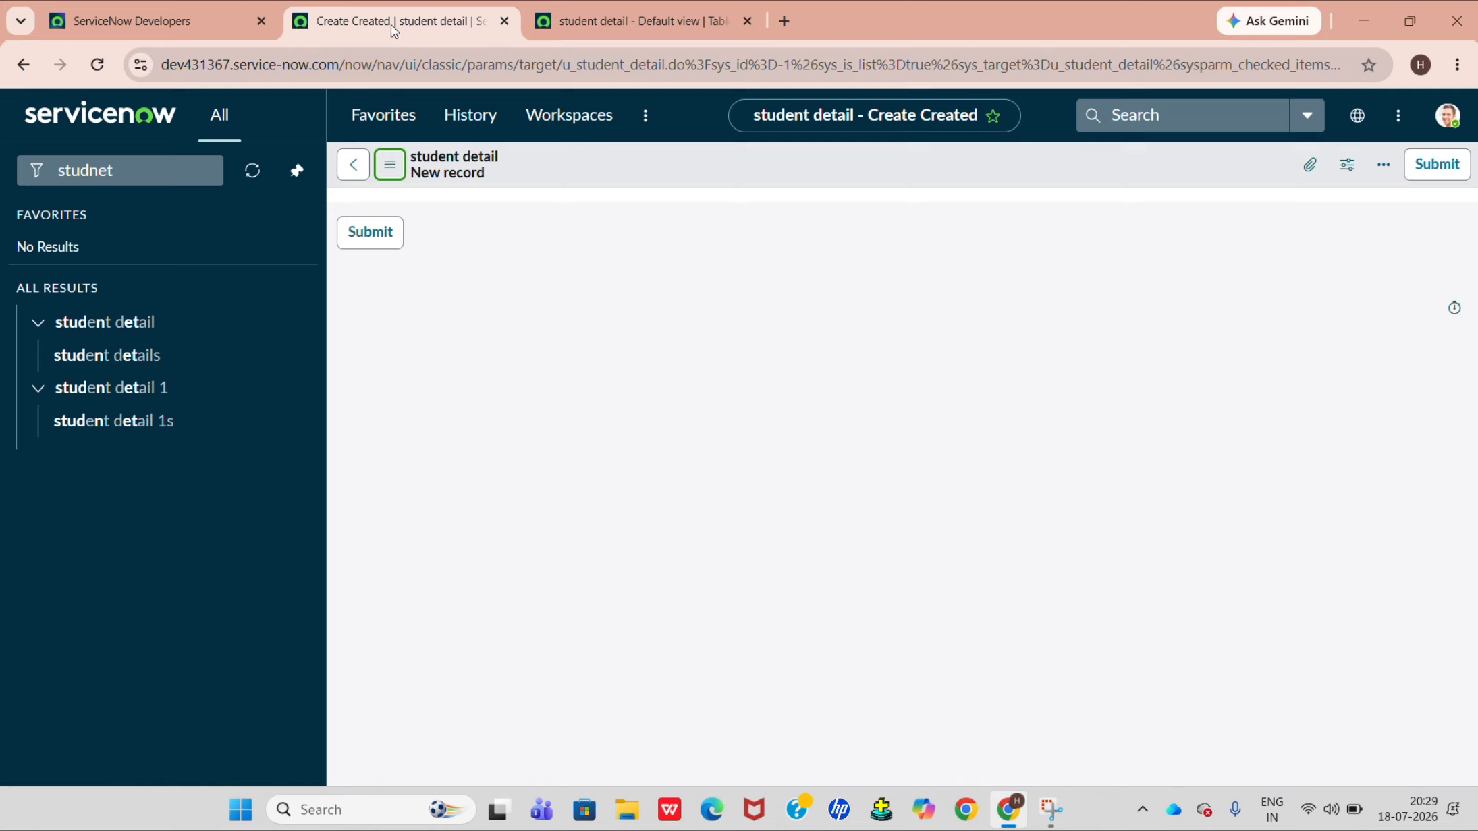
{"action": "left_click", "coordinate": [355, 166]}
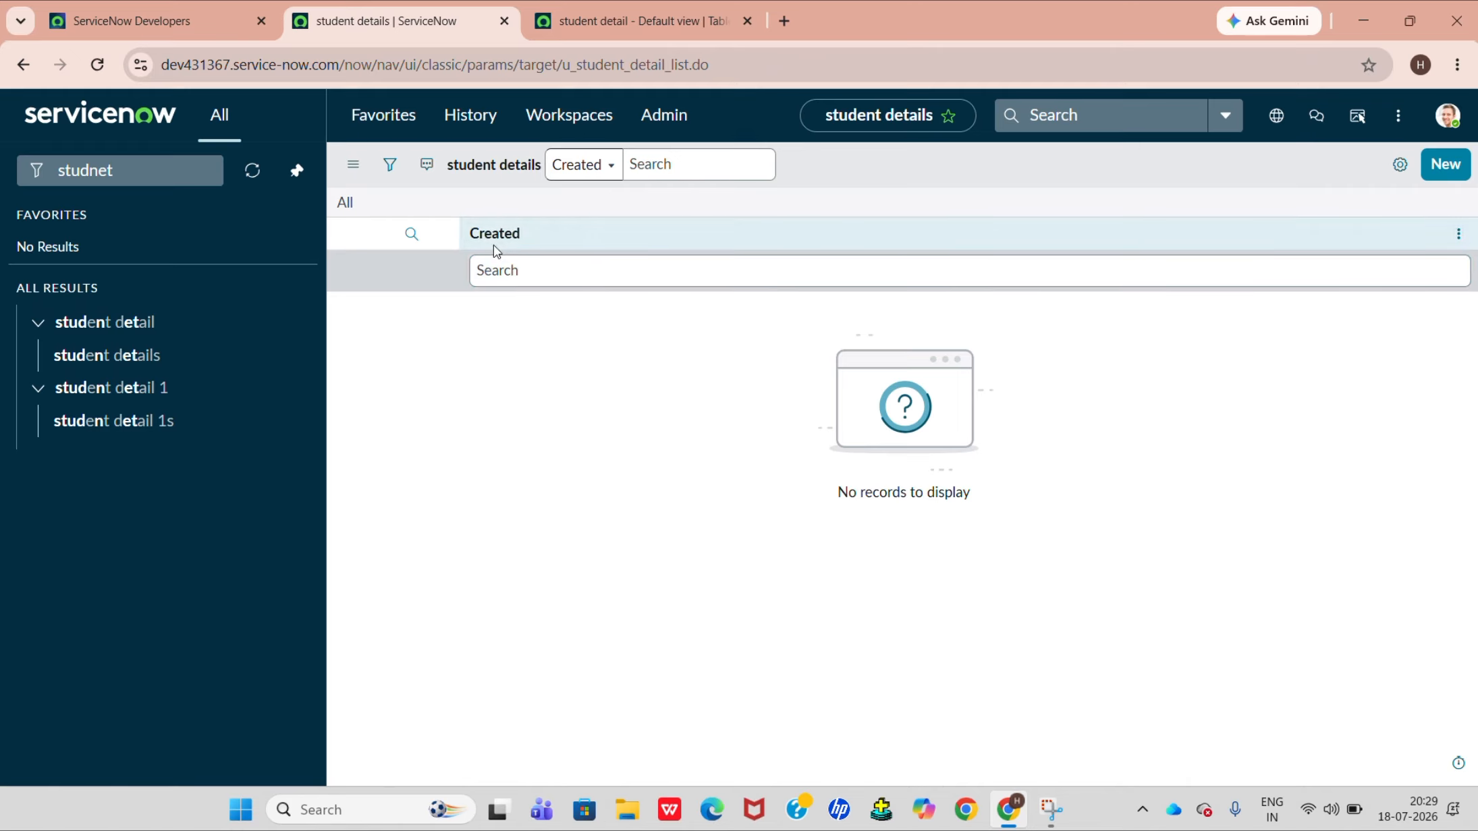
Personalize the student details list by adding the Name, Gender, Father Name and Email columns.
{"action": "left_click", "coordinate": [1397, 176]}
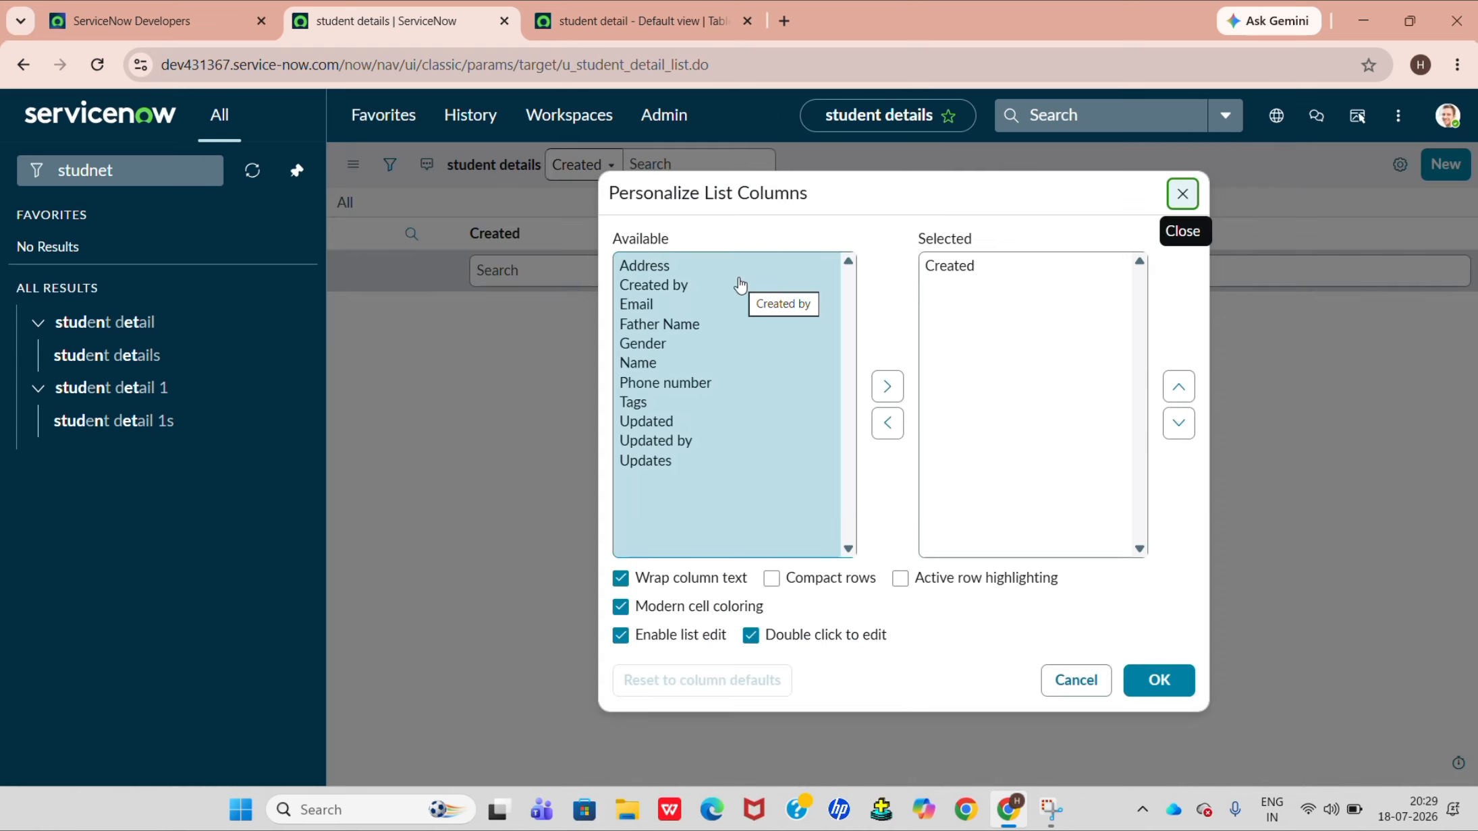
{"action": "left_click", "coordinate": [653, 365]}
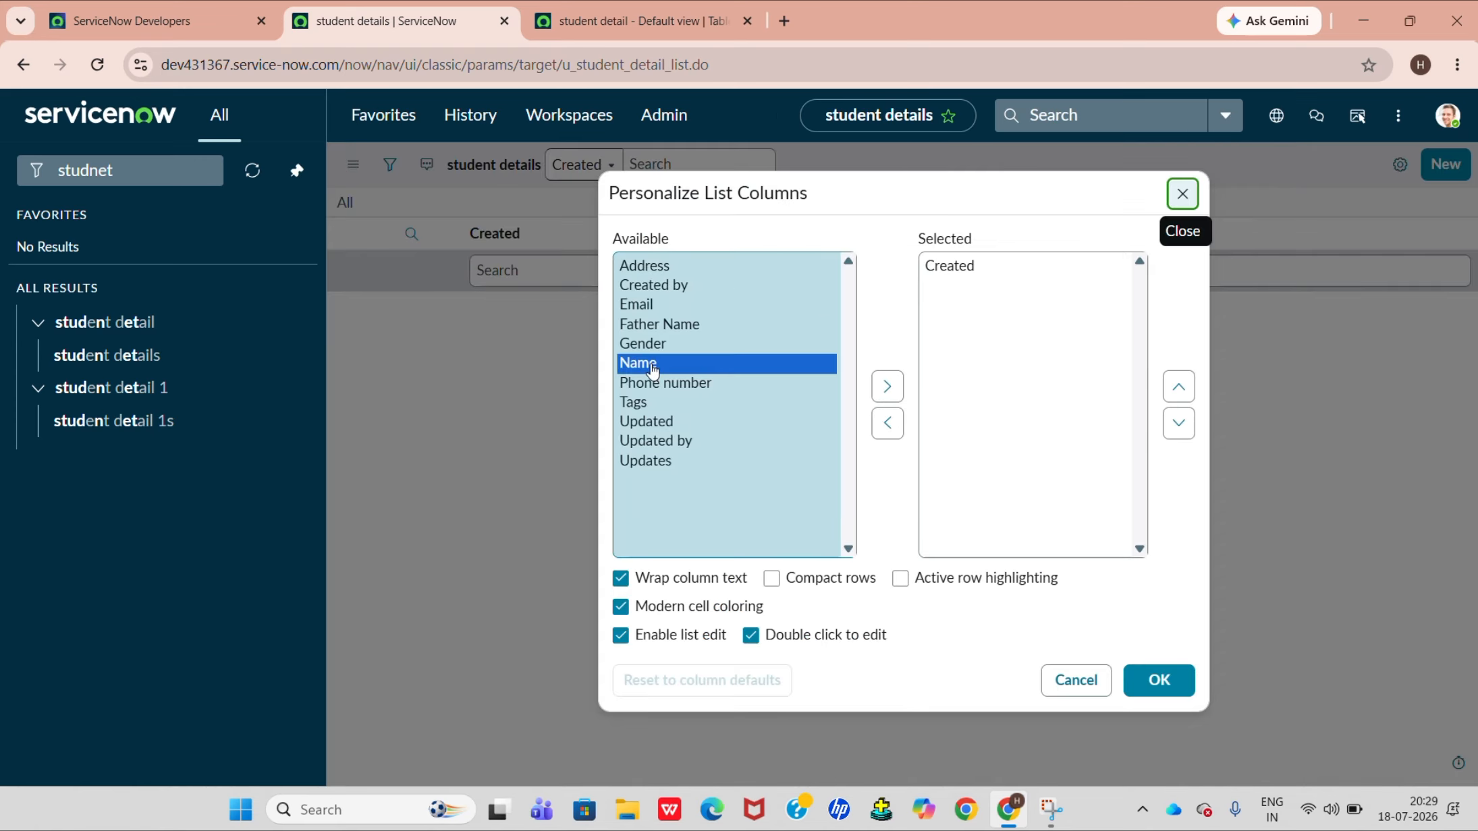
{"action": "left_click", "coordinate": [905, 388]}
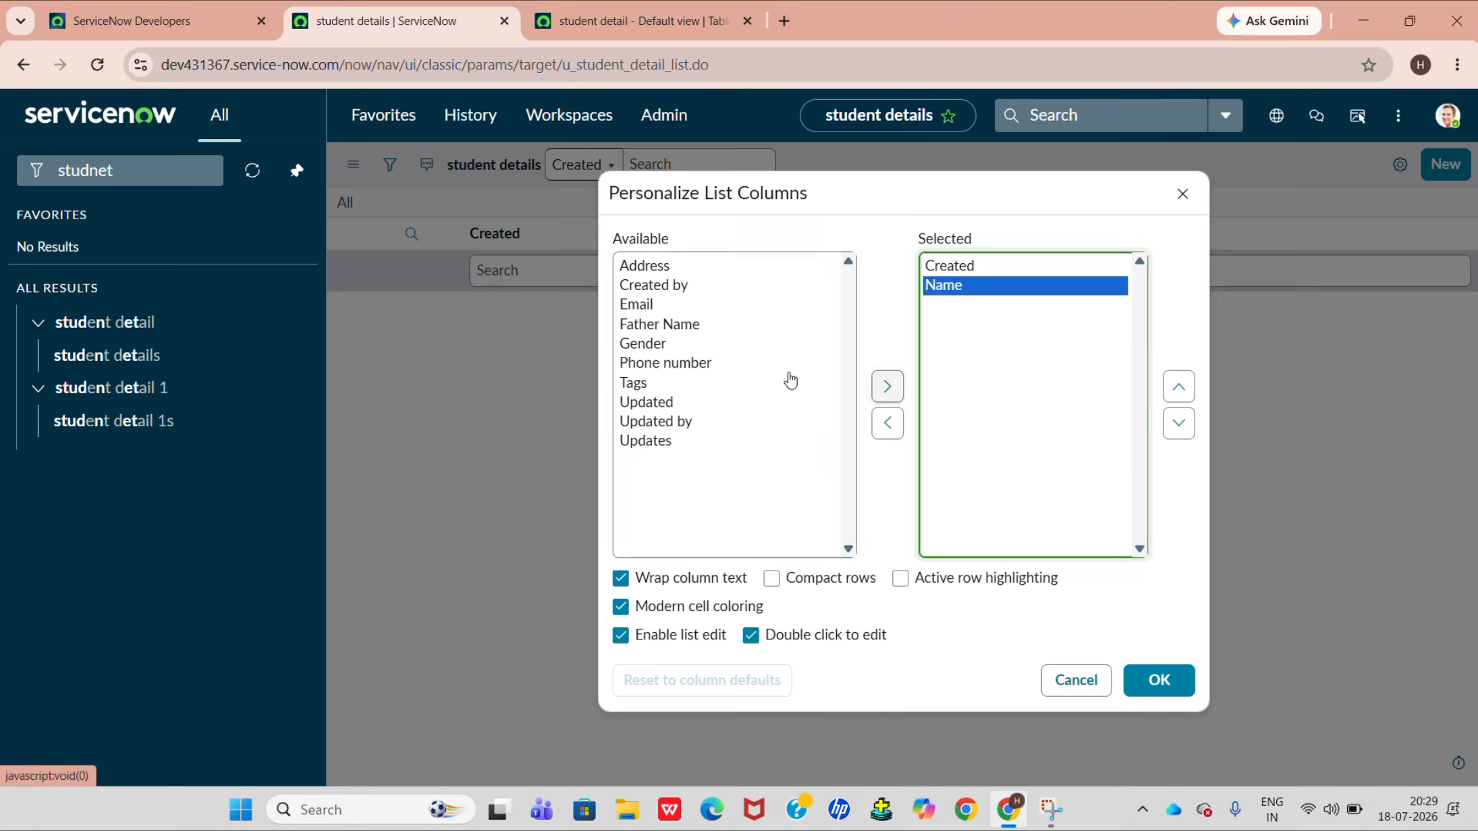
{"action": "left_click", "coordinate": [680, 345]}
{"action": "left_click", "coordinate": [892, 395]}
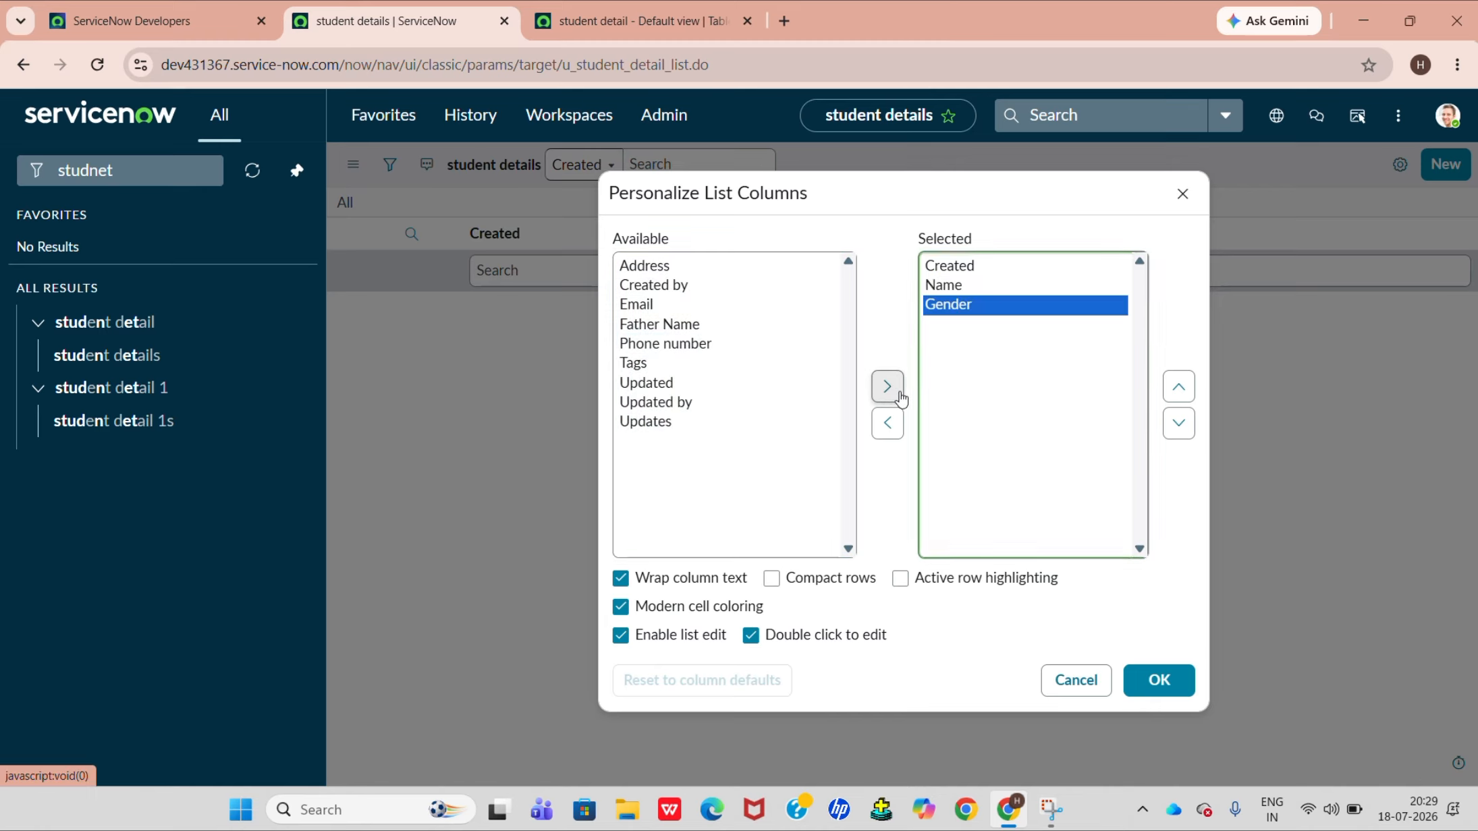
{"action": "left_click", "coordinate": [711, 331]}
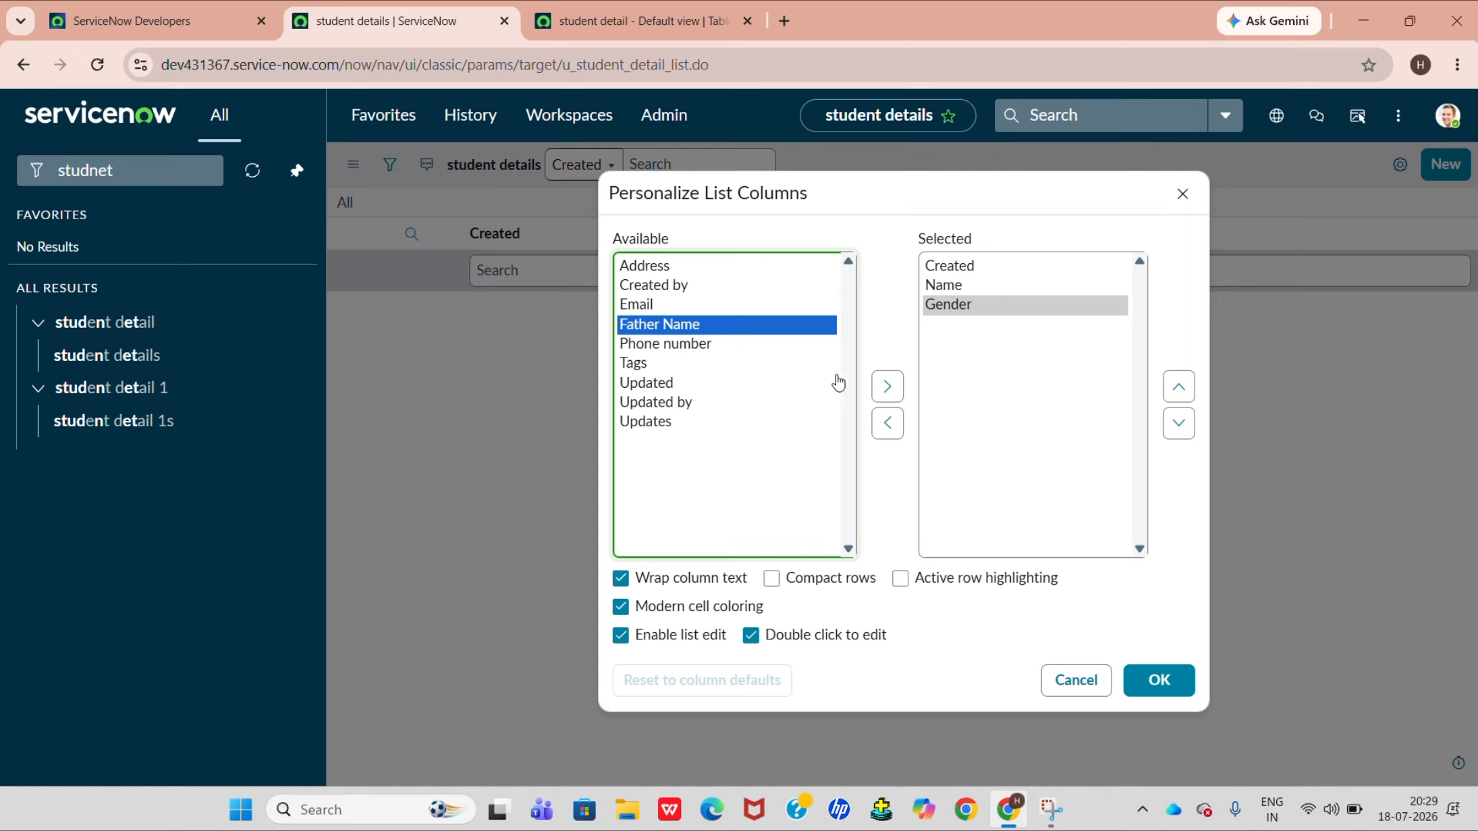
{"action": "left_click", "coordinate": [886, 386]}
{"action": "left_click", "coordinate": [693, 305]}
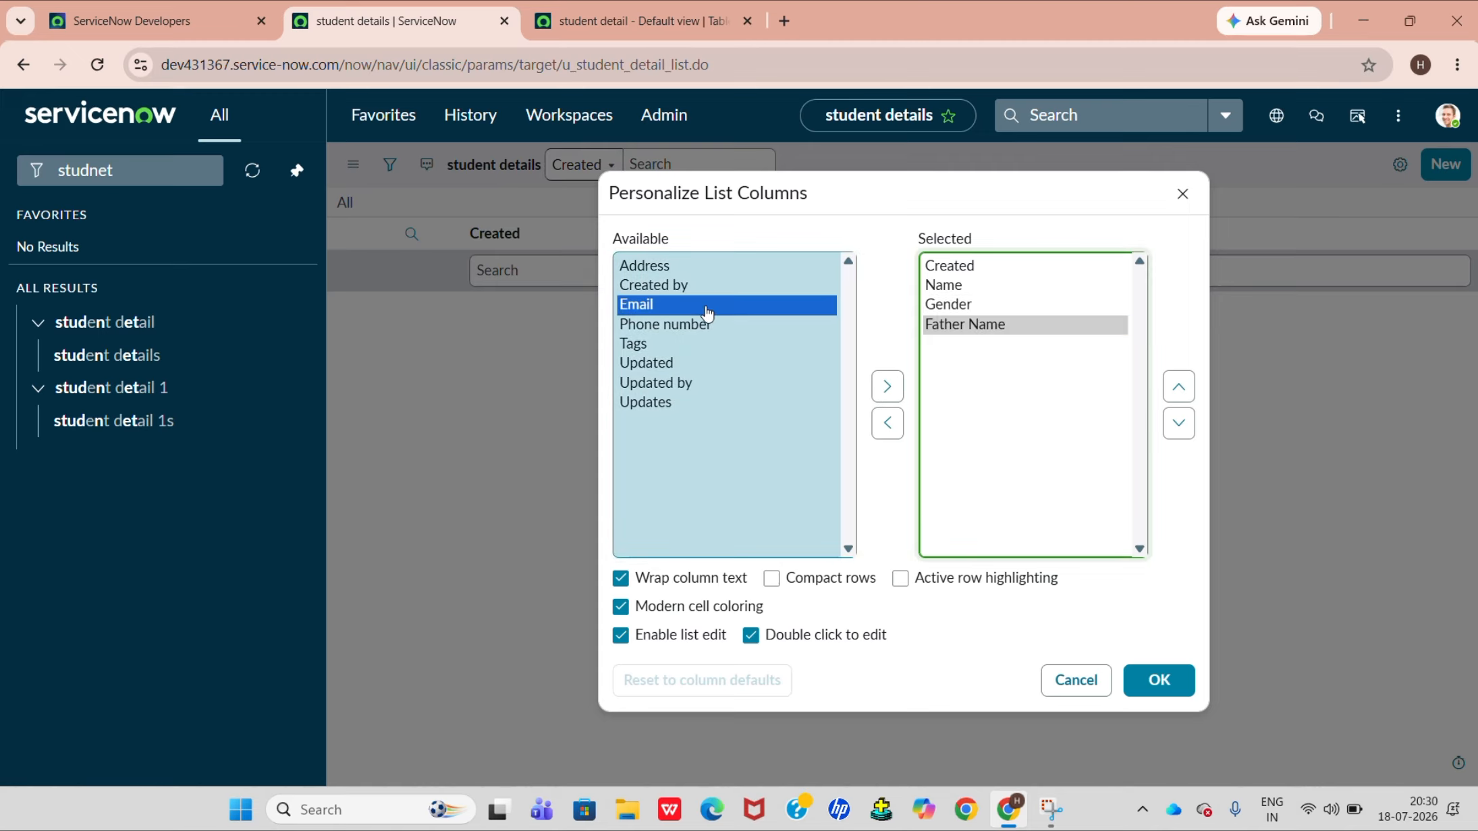
{"action": "left_click", "coordinate": [888, 388]}
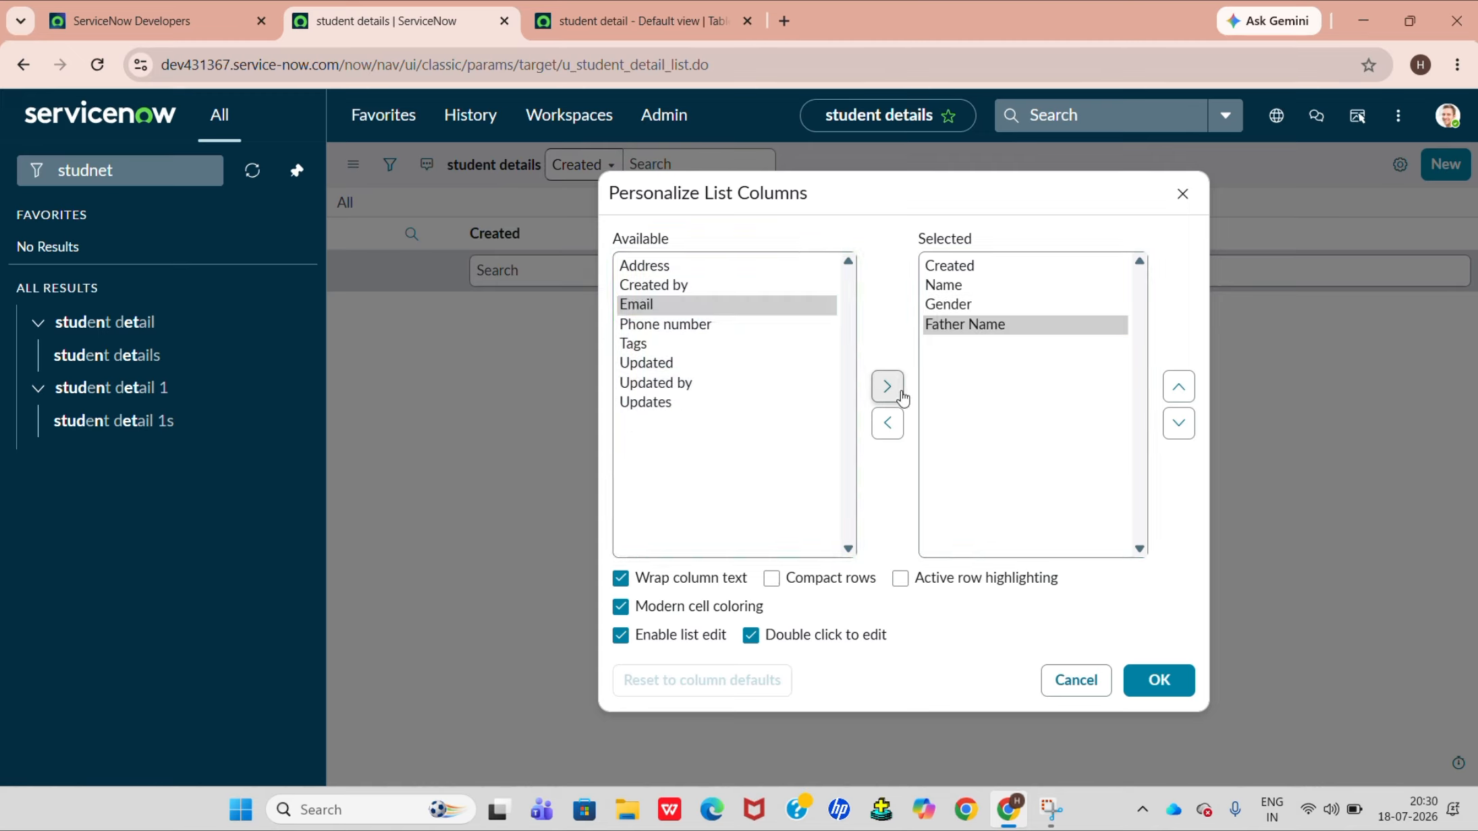
{"action": "left_click", "coordinate": [892, 388]}
Move Name to the first position and Father Name to the second in the student details list's selected columns.
{"action": "left_click", "coordinate": [1032, 347]}
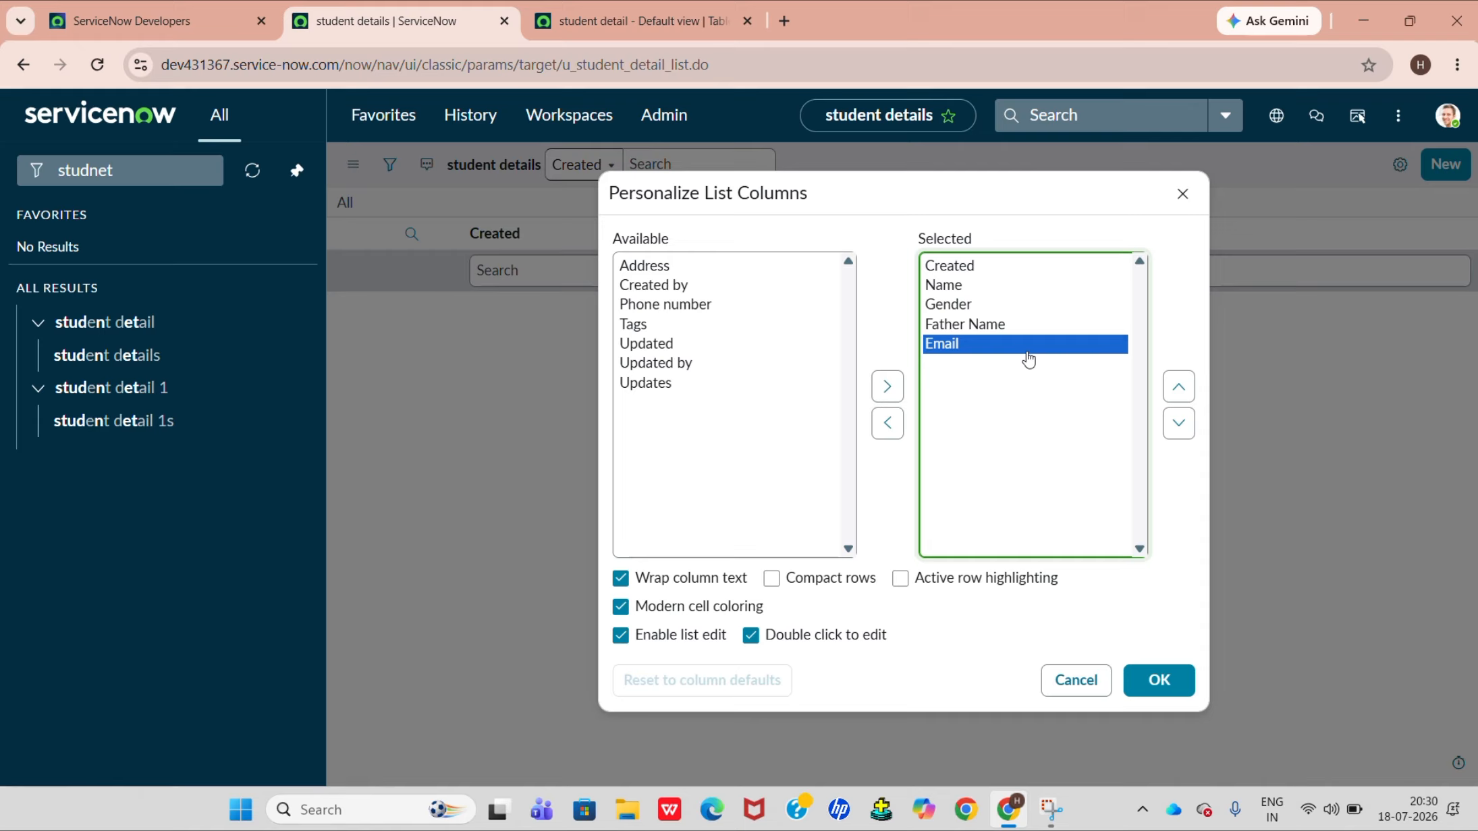
{"action": "left_click", "coordinate": [986, 286]}
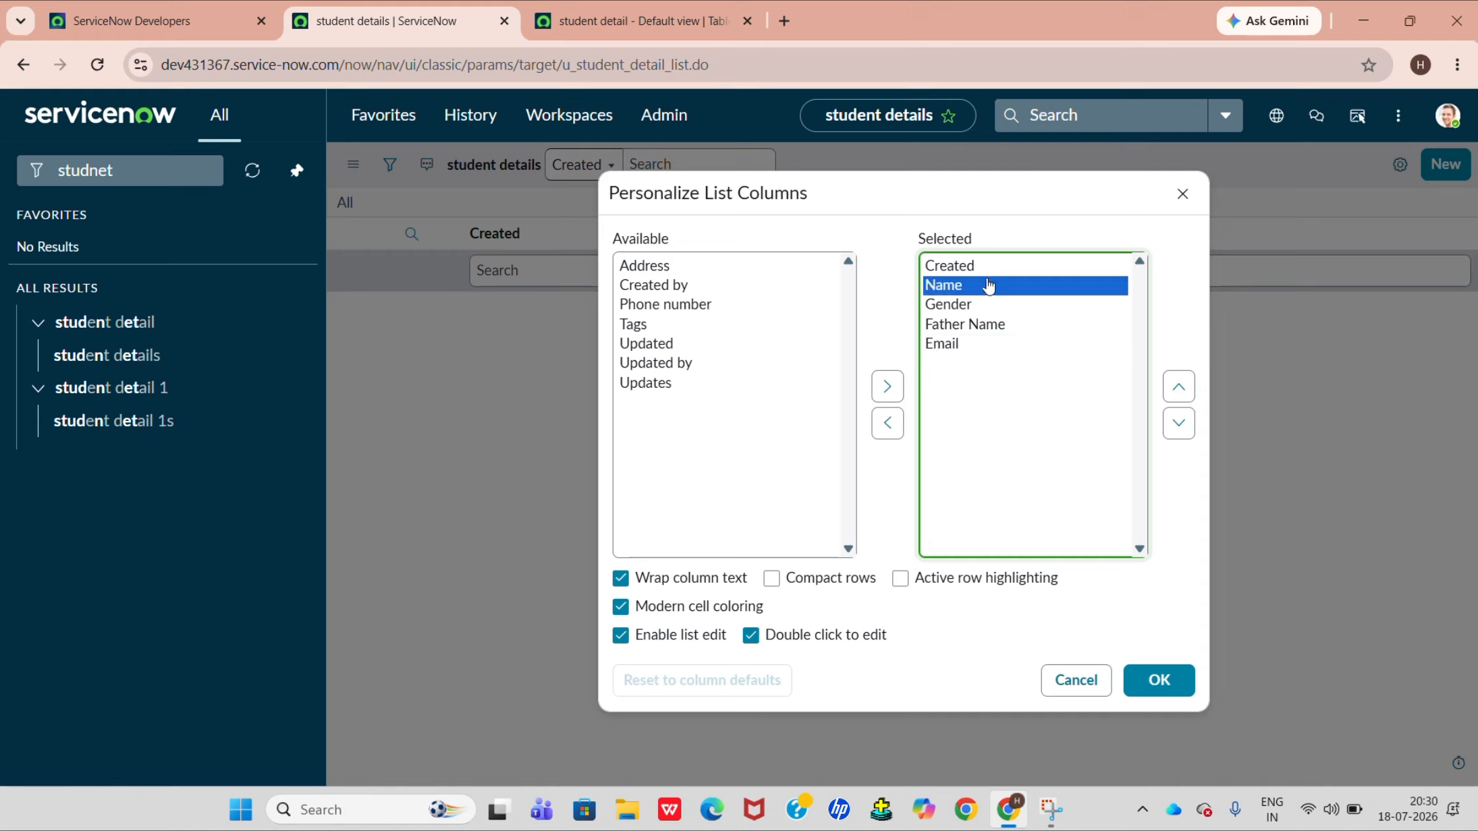
{"action": "left_click", "coordinate": [1186, 402]}
{"action": "left_click", "coordinate": [1049, 326]}
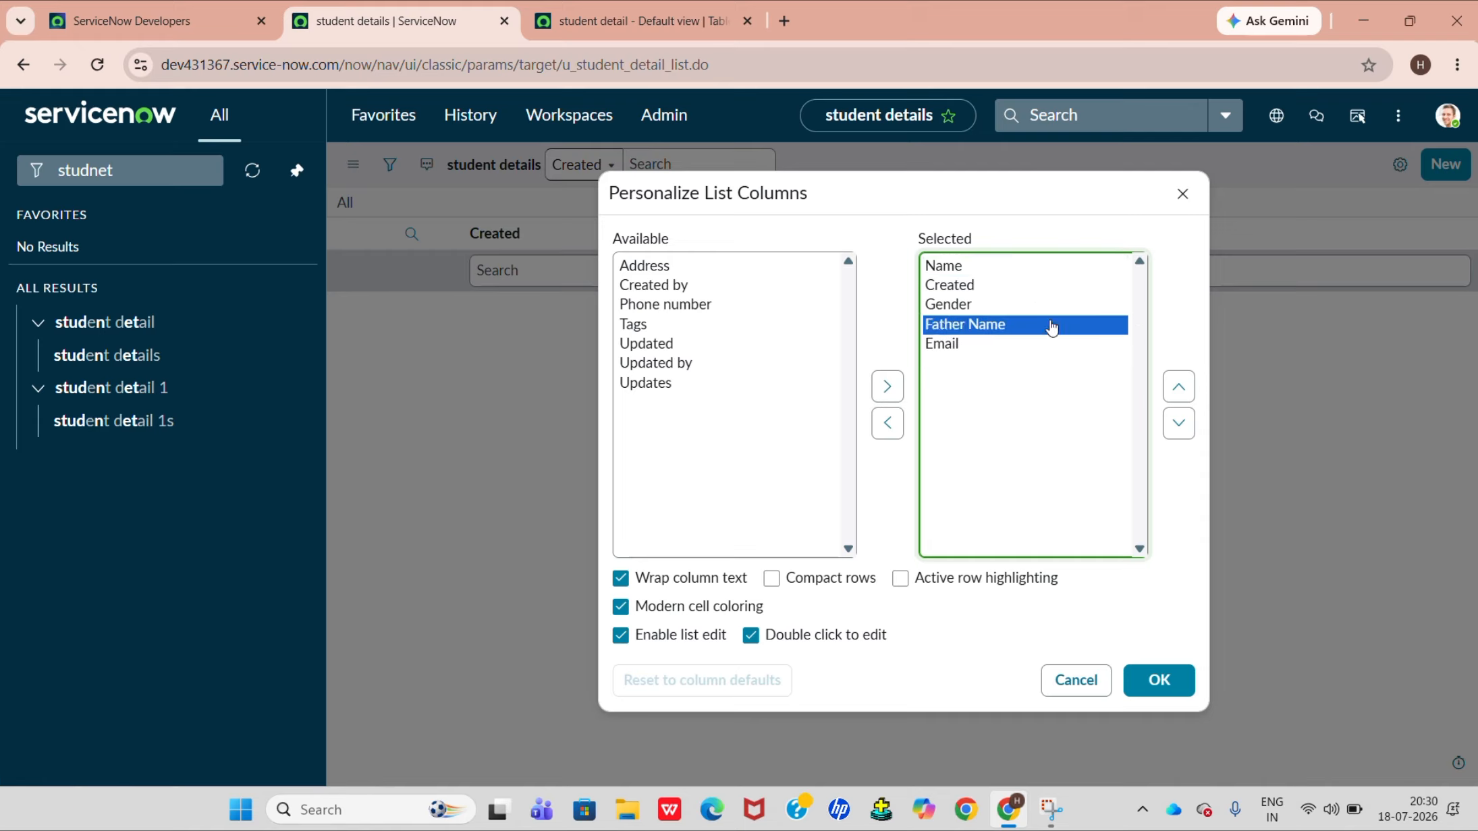
{"action": "left_click", "coordinate": [1178, 388]}
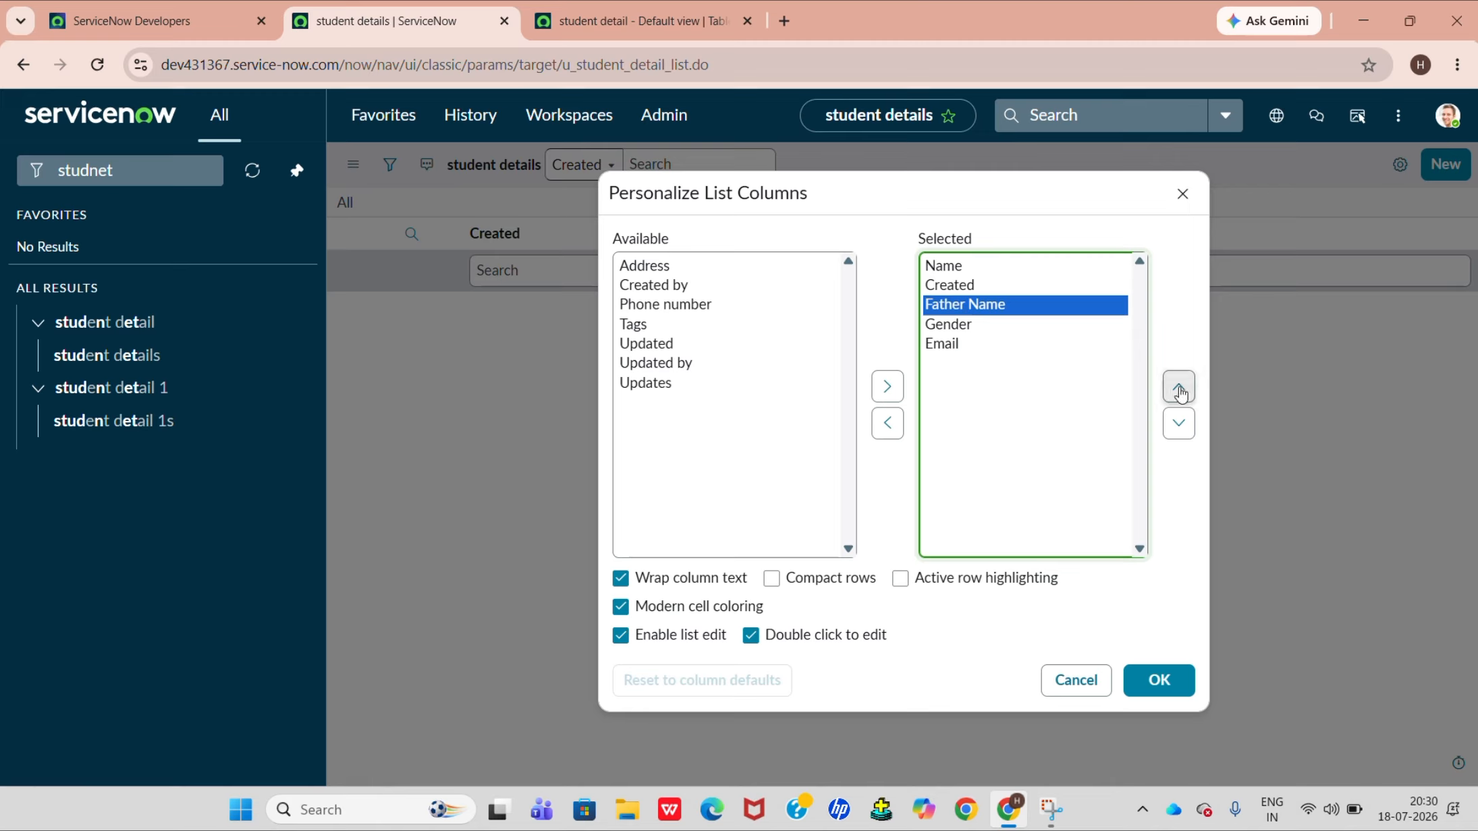
{"action": "left_click", "coordinate": [1179, 391]}
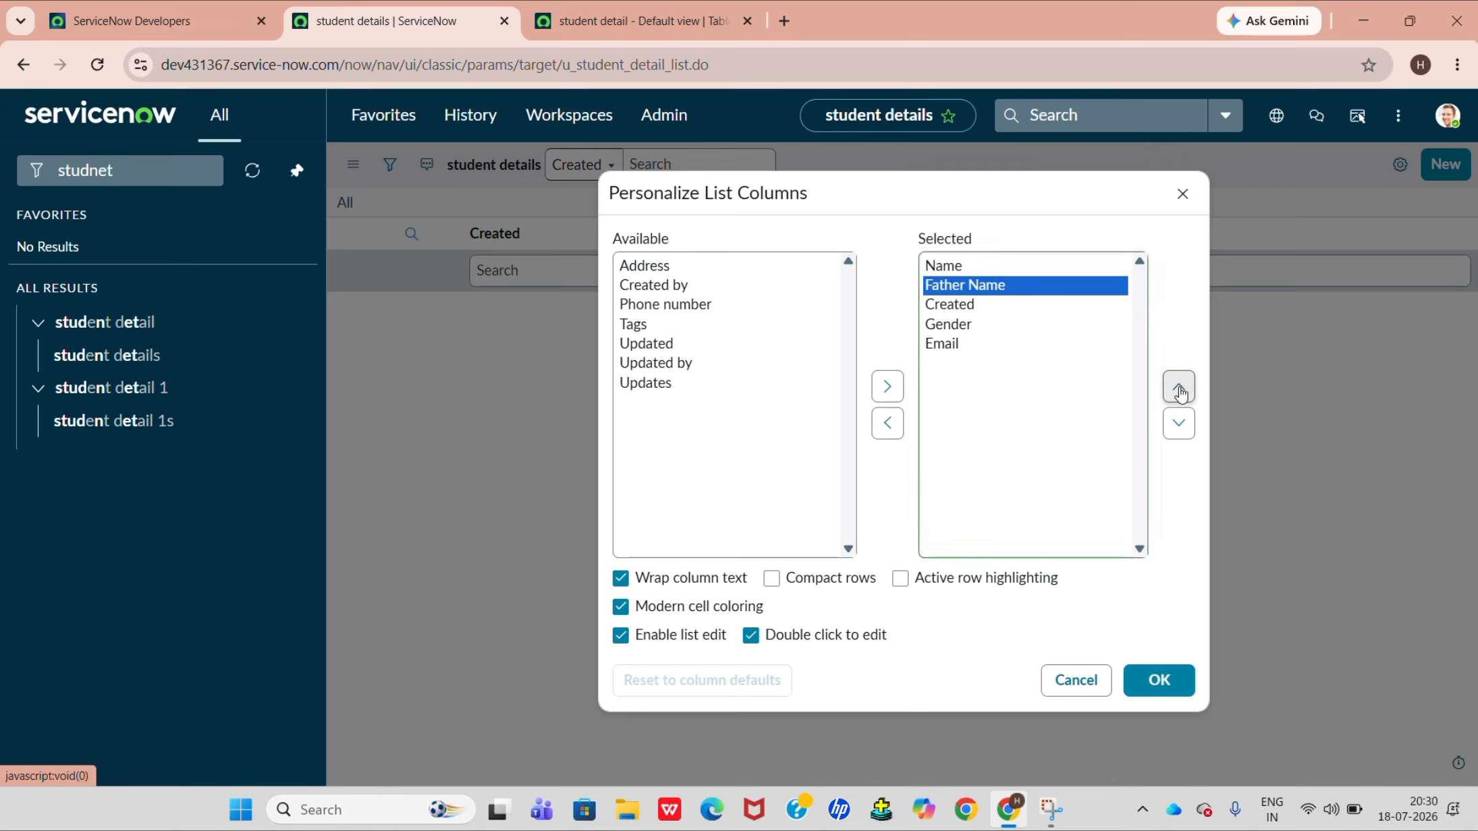
Place Email third and Gender fourth, ahead of Created, and apply the personalized column order.
{"action": "left_click", "coordinate": [1033, 345]}
{"action": "left_click", "coordinate": [1176, 386]}
{"action": "left_click", "coordinate": [1176, 385]}
{"action": "left_click", "coordinate": [1176, 386]}
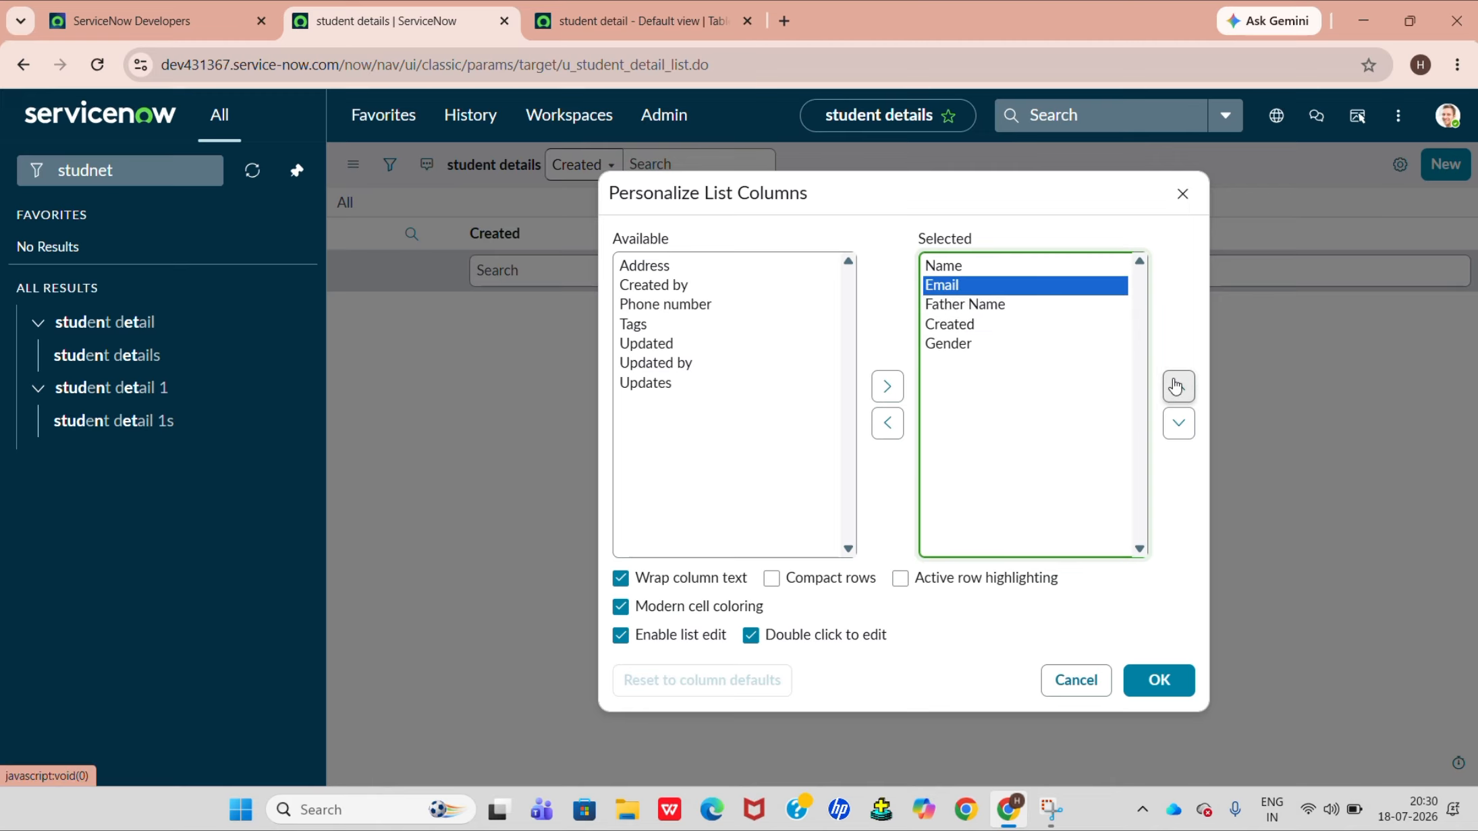
{"action": "left_click", "coordinate": [1188, 434]}
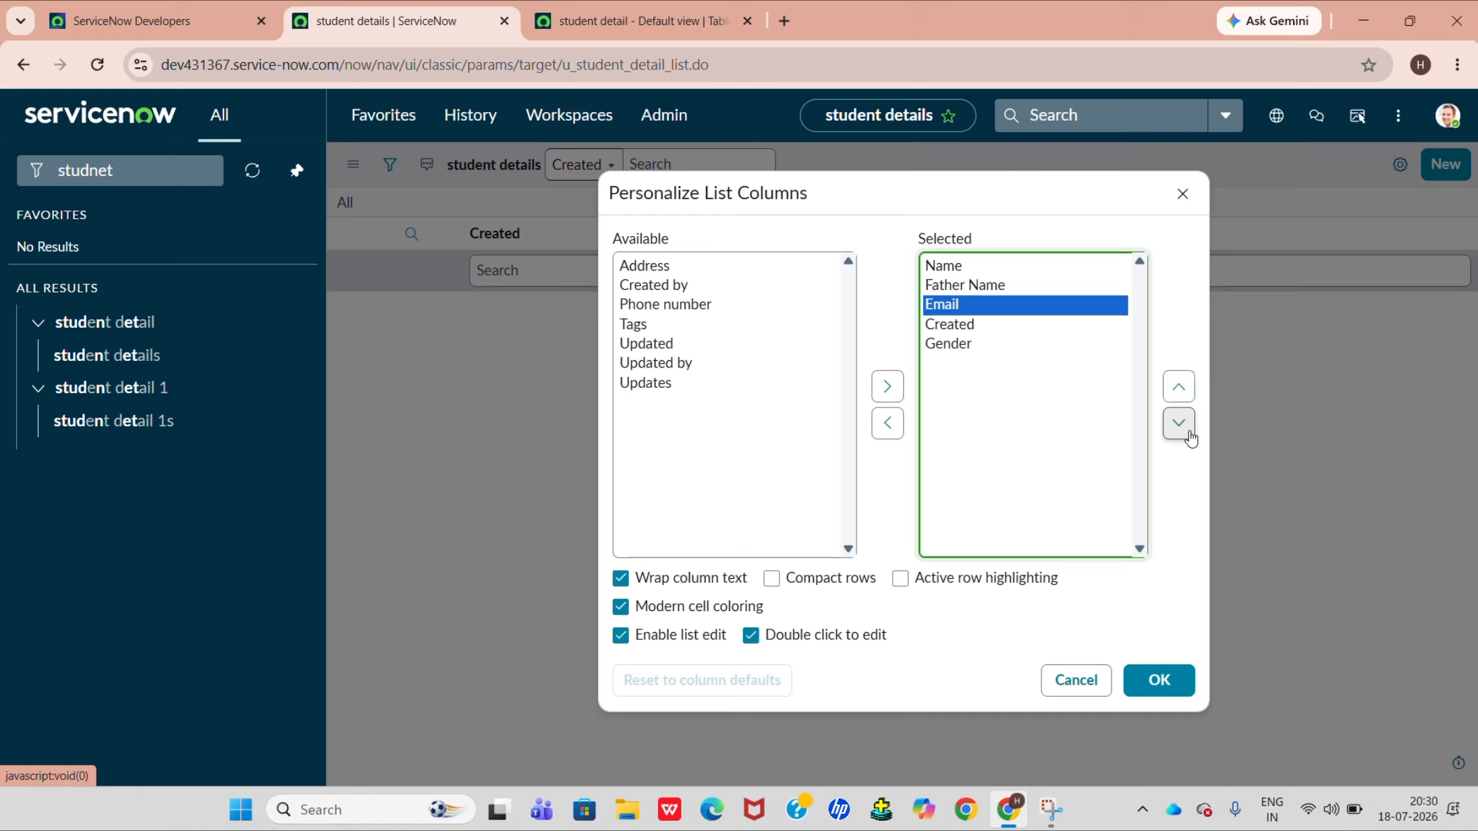
{"action": "left_click", "coordinate": [983, 342]}
{"action": "left_click", "coordinate": [1177, 386]}
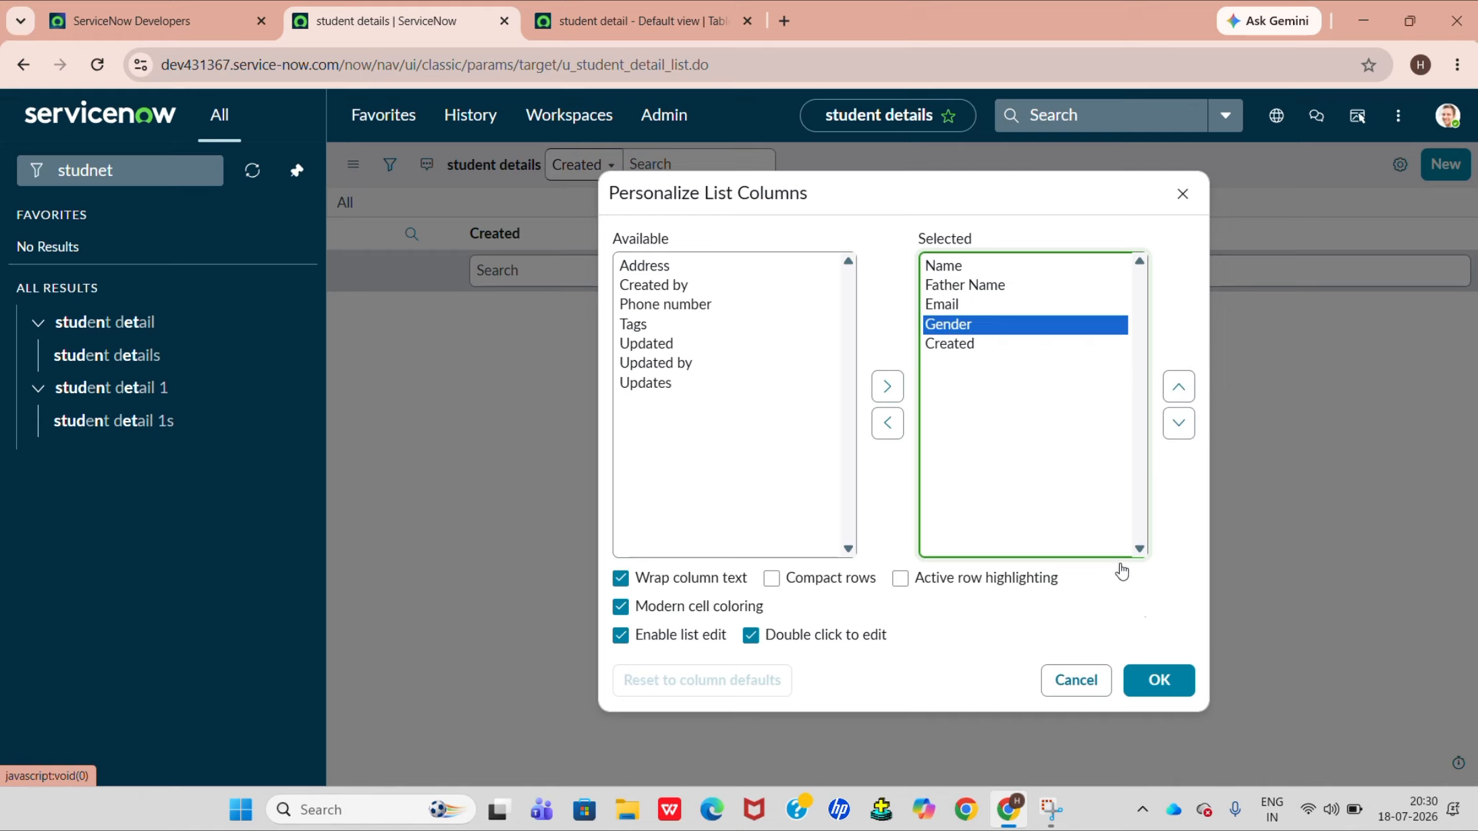
{"action": "left_click", "coordinate": [1174, 682]}
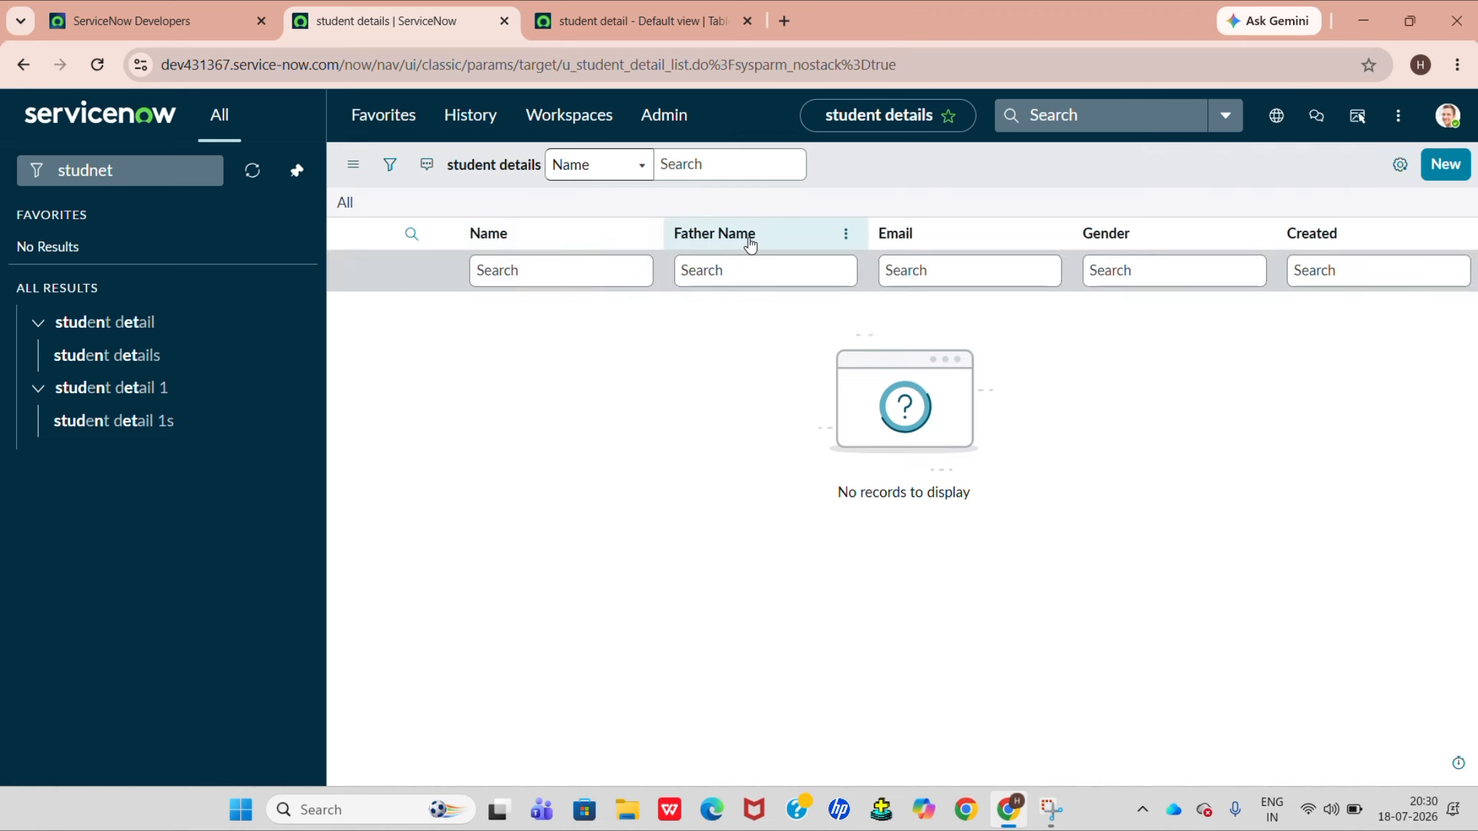
Start a new student detail record and open the choice configuration of its Gender field.
{"action": "left_click", "coordinate": [1435, 177]}
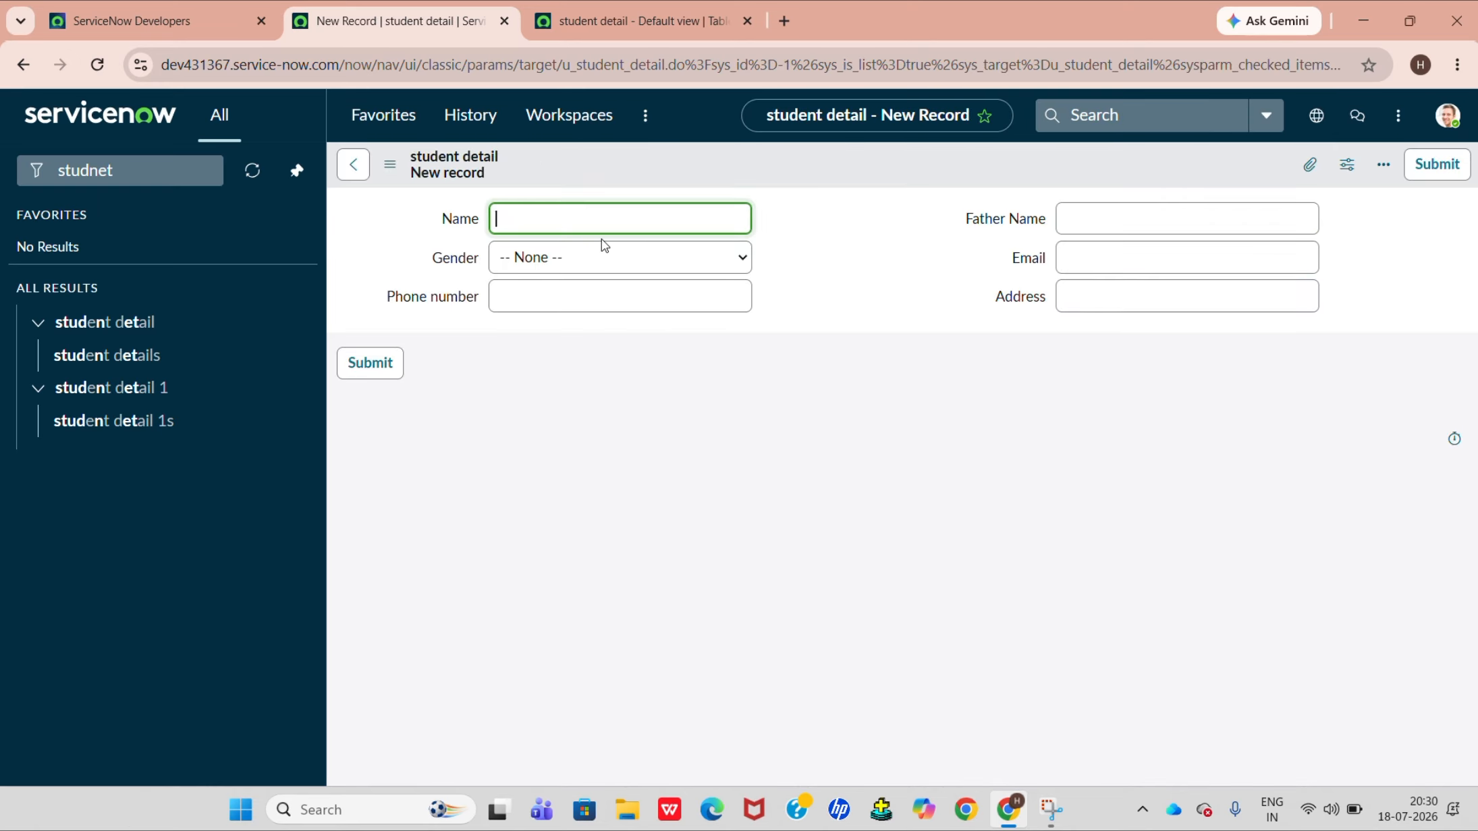
{"action": "left_click", "coordinate": [560, 279]}
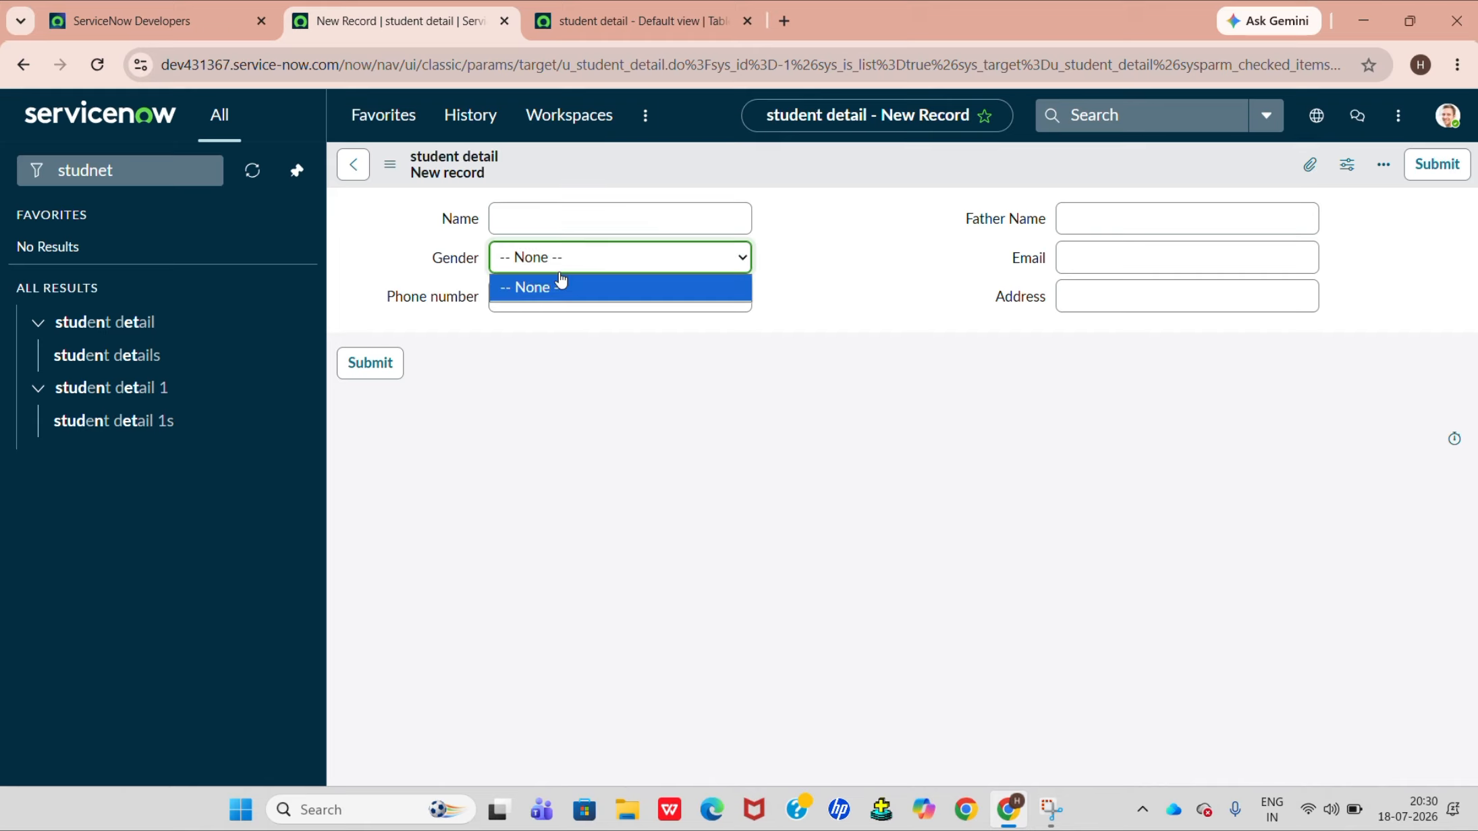
{"action": "left_click", "coordinate": [445, 264]}
{"action": "right_click", "coordinate": [453, 253]}
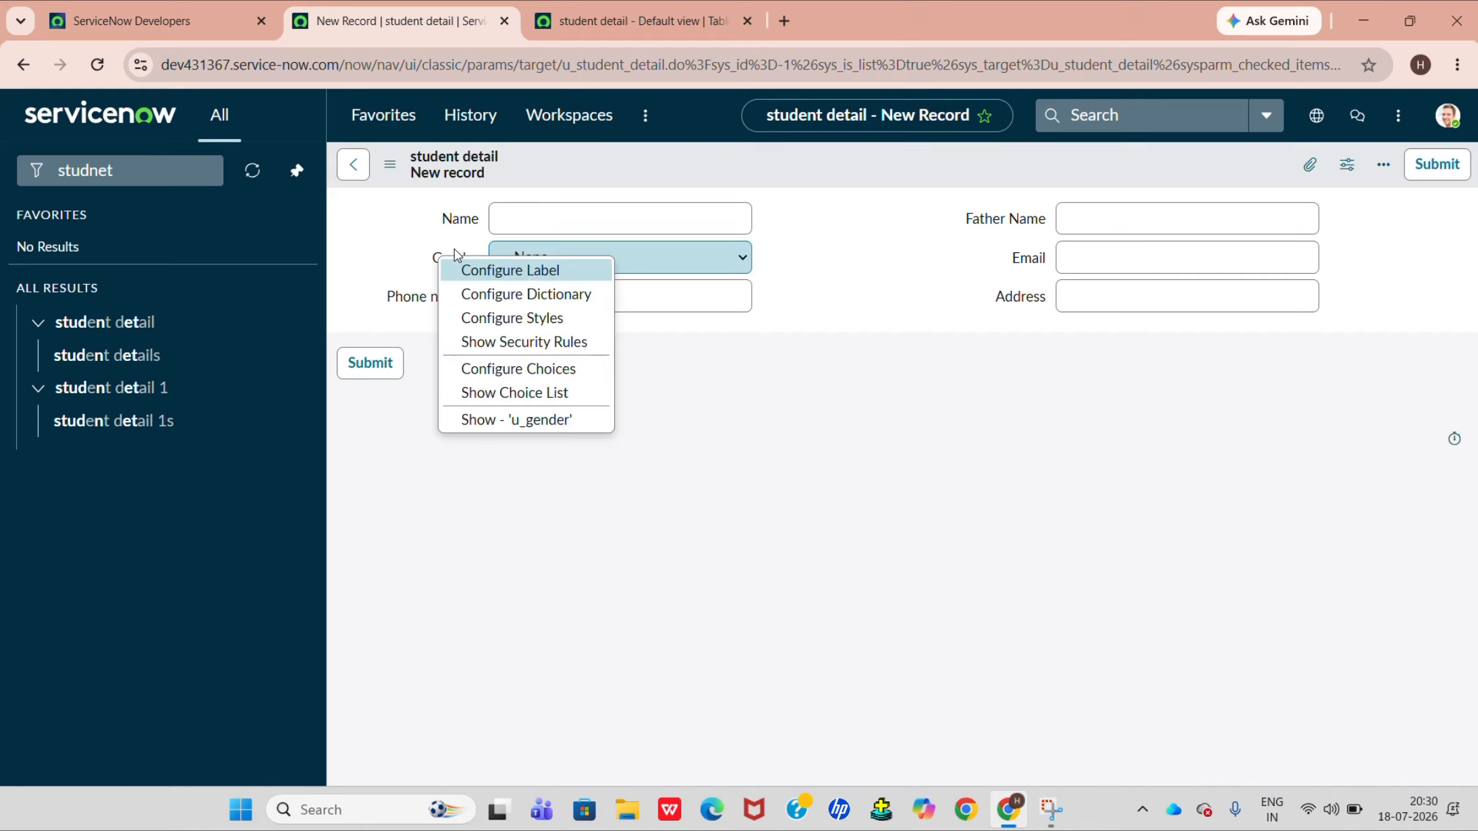
{"action": "left_click", "coordinate": [506, 373]}
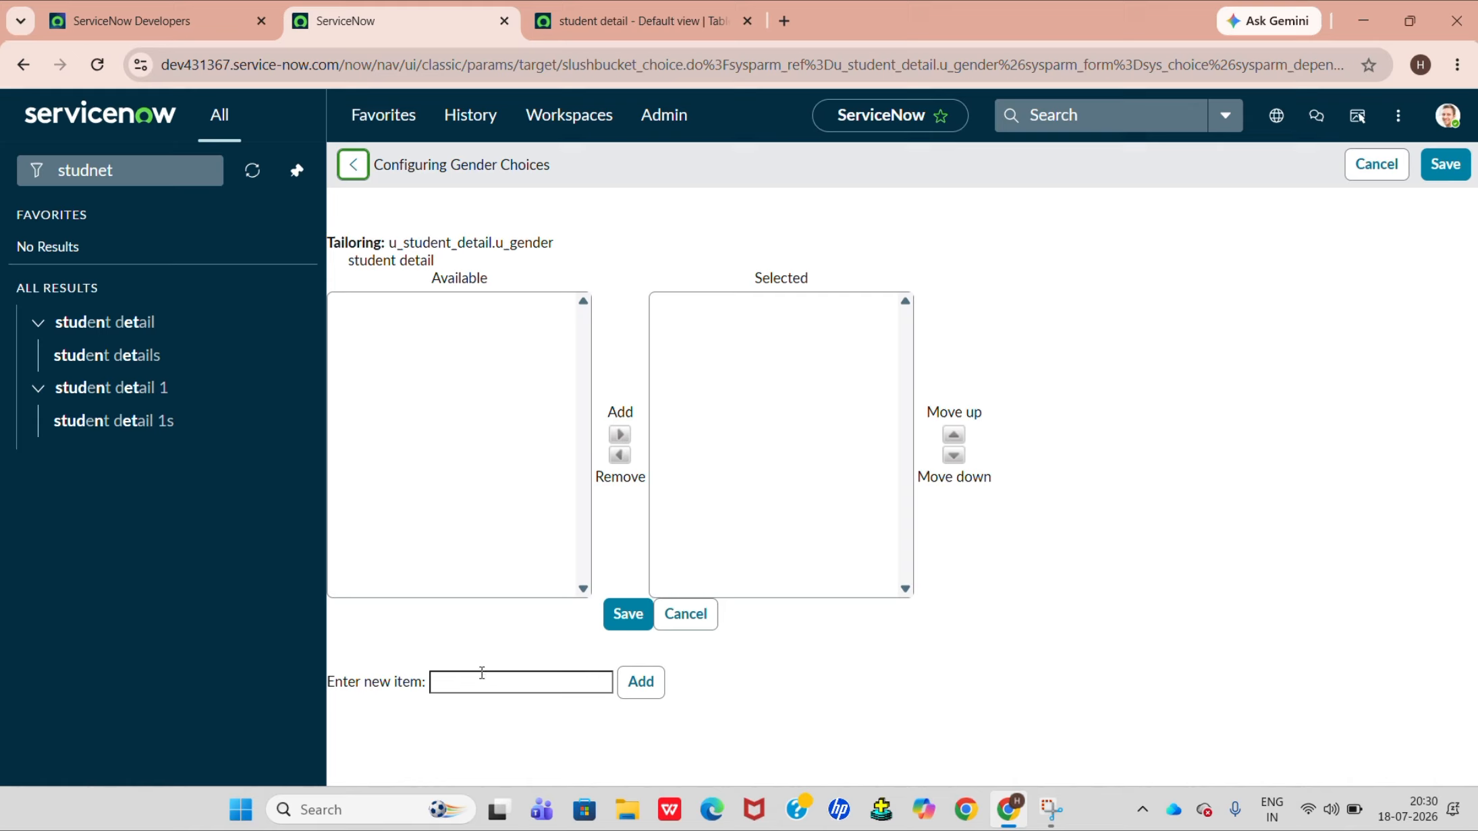
Add Male and Female as choices for the Gender field and save them.
{"action": "left_click", "coordinate": [482, 672]}
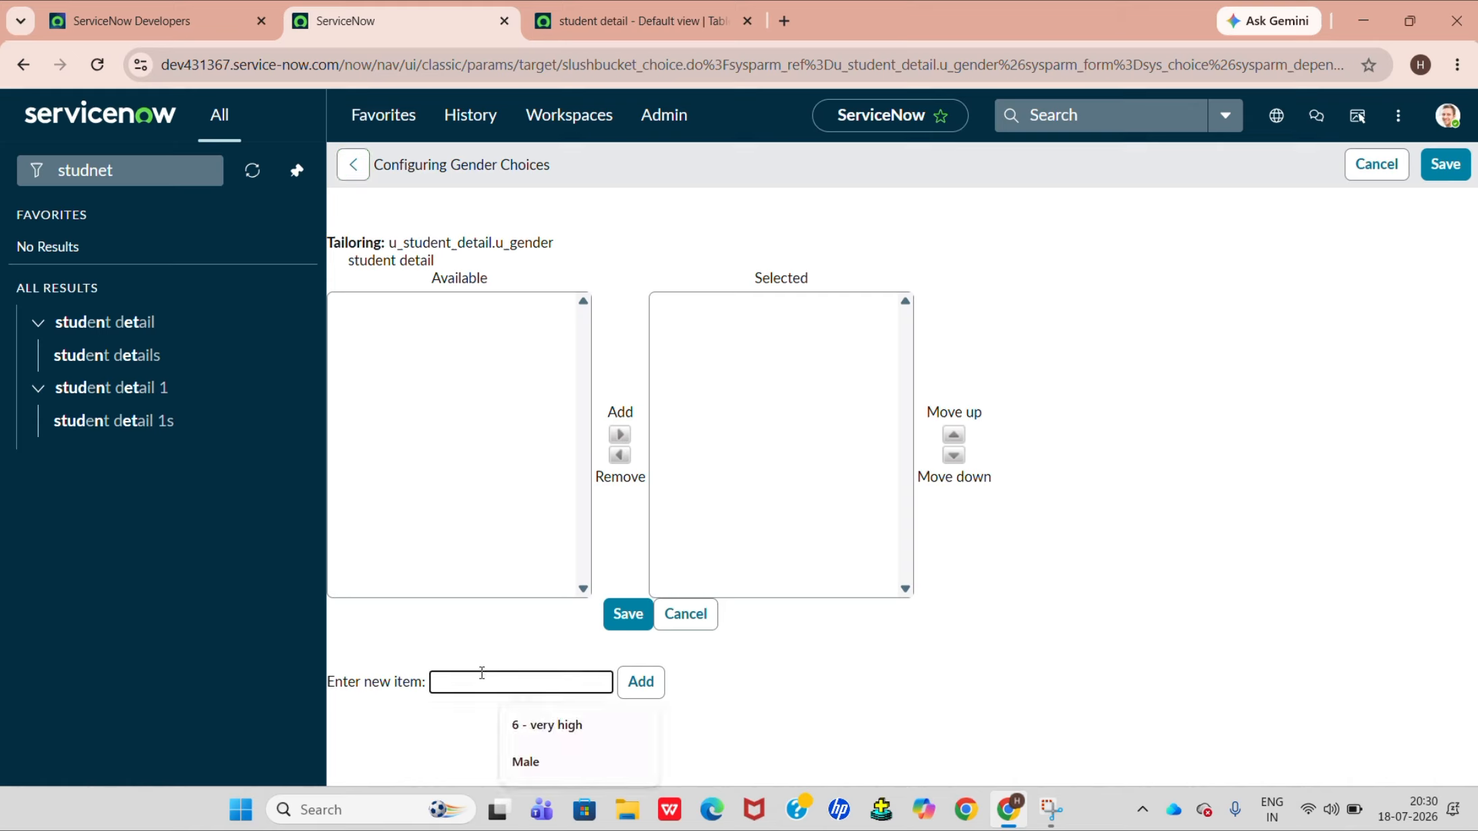
{"action": "left_click", "coordinate": [525, 761]}
{"action": "left_click", "coordinate": [639, 691]}
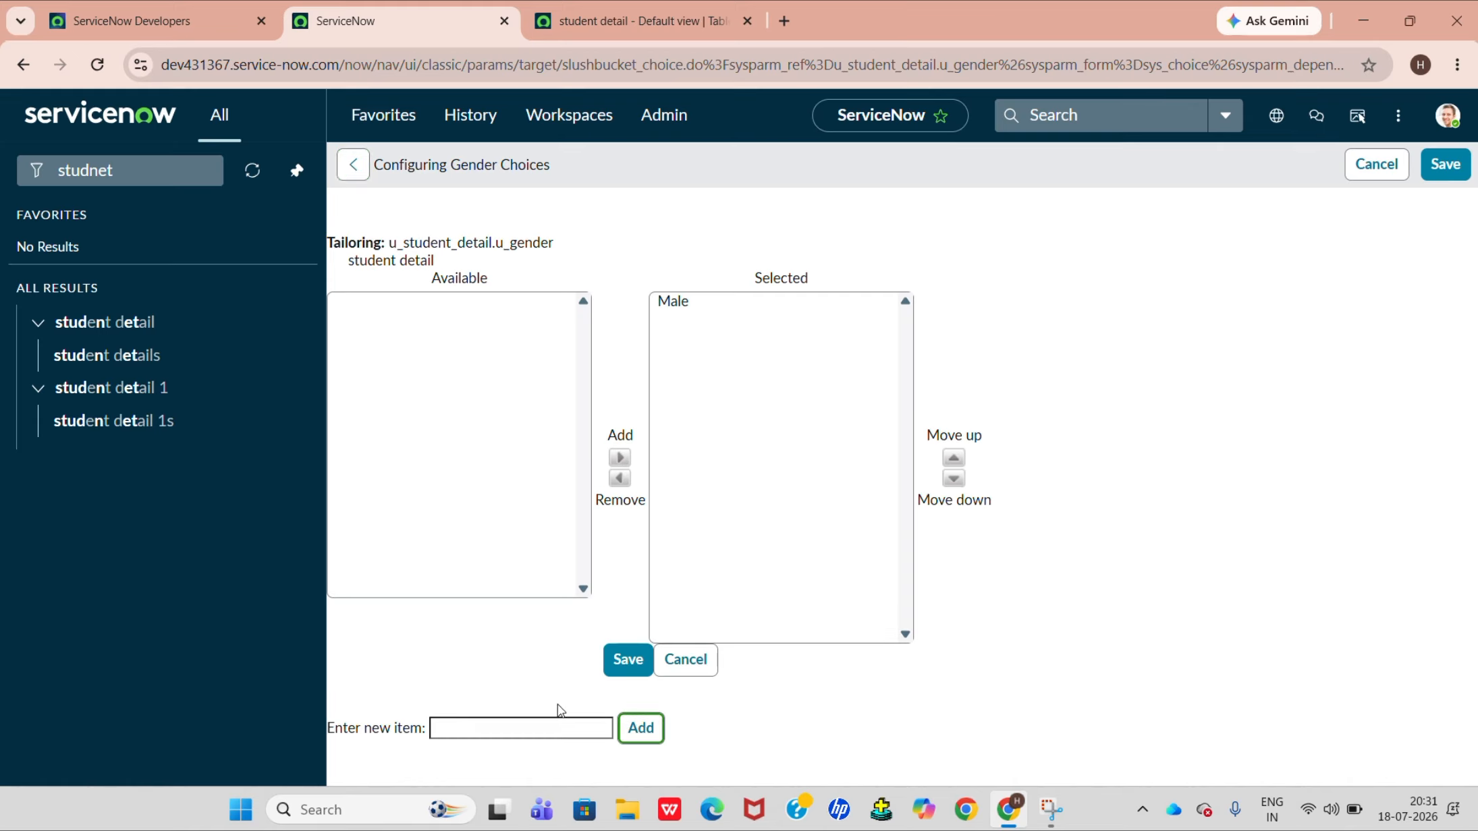
{"action": "left_click", "coordinate": [555, 724]}
{"action": "type", "text": "Female"}
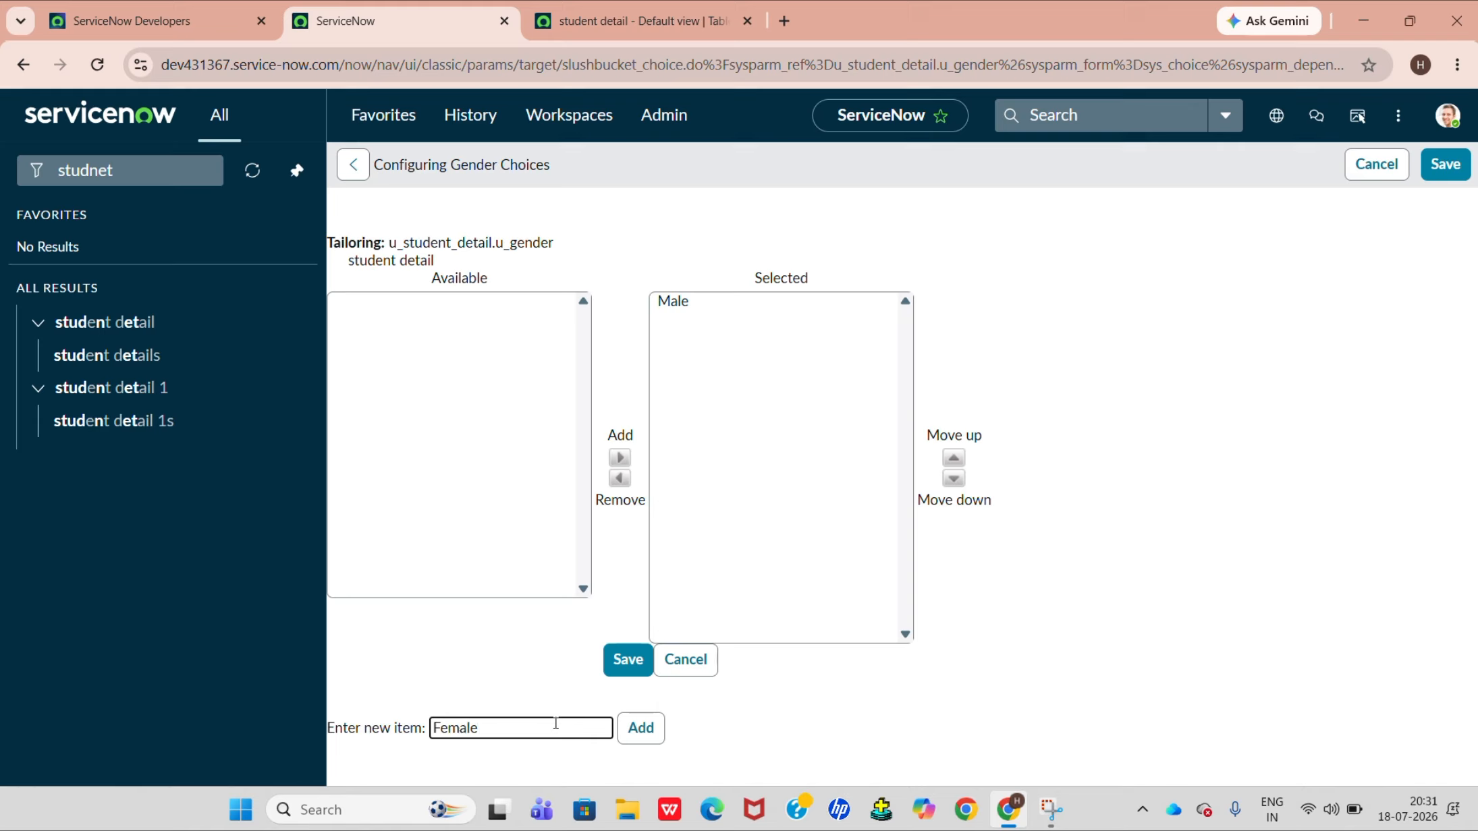
{"action": "left_click", "coordinate": [639, 728]}
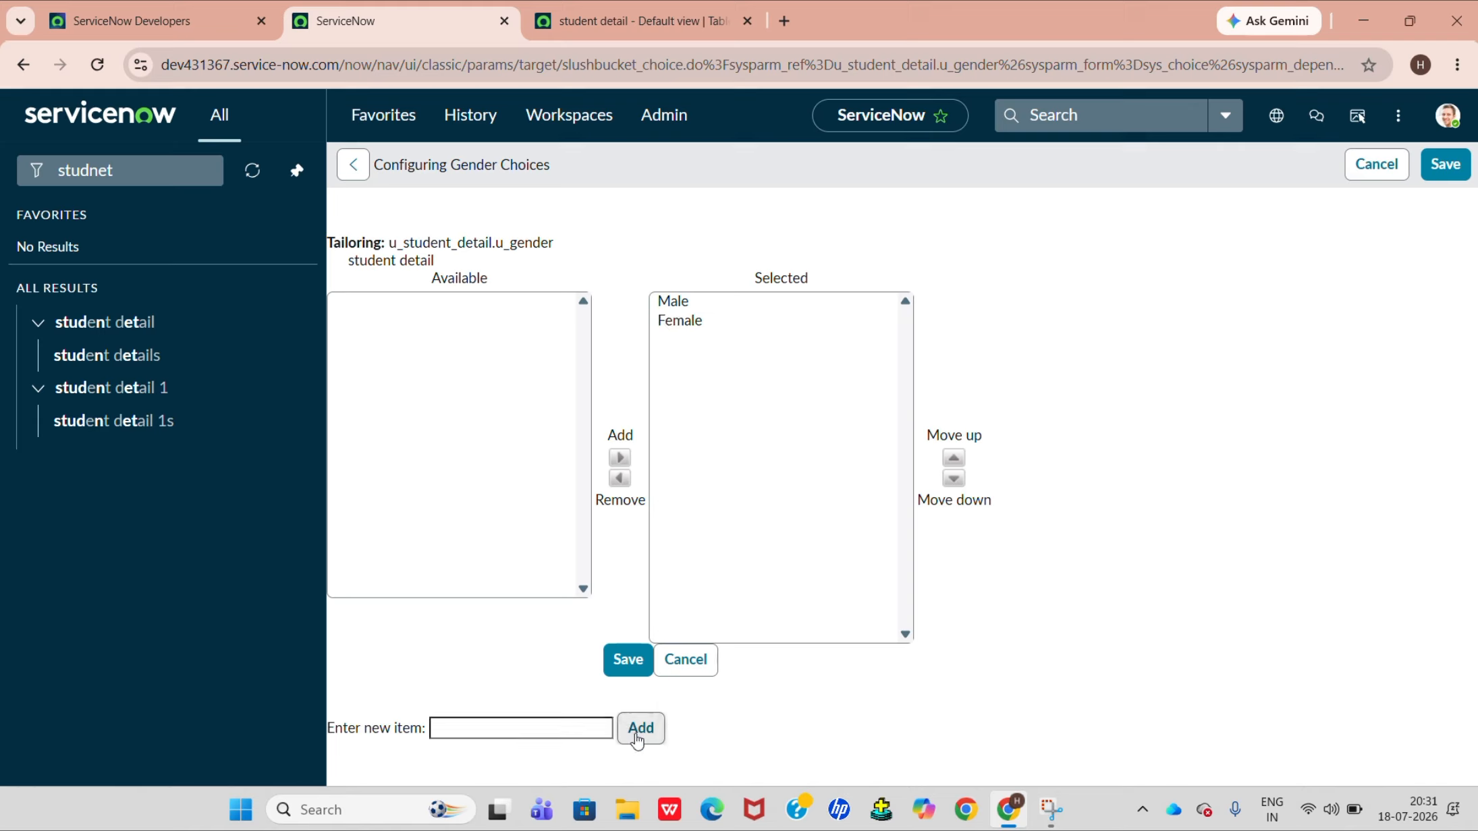
{"action": "left_click", "coordinate": [624, 663]}
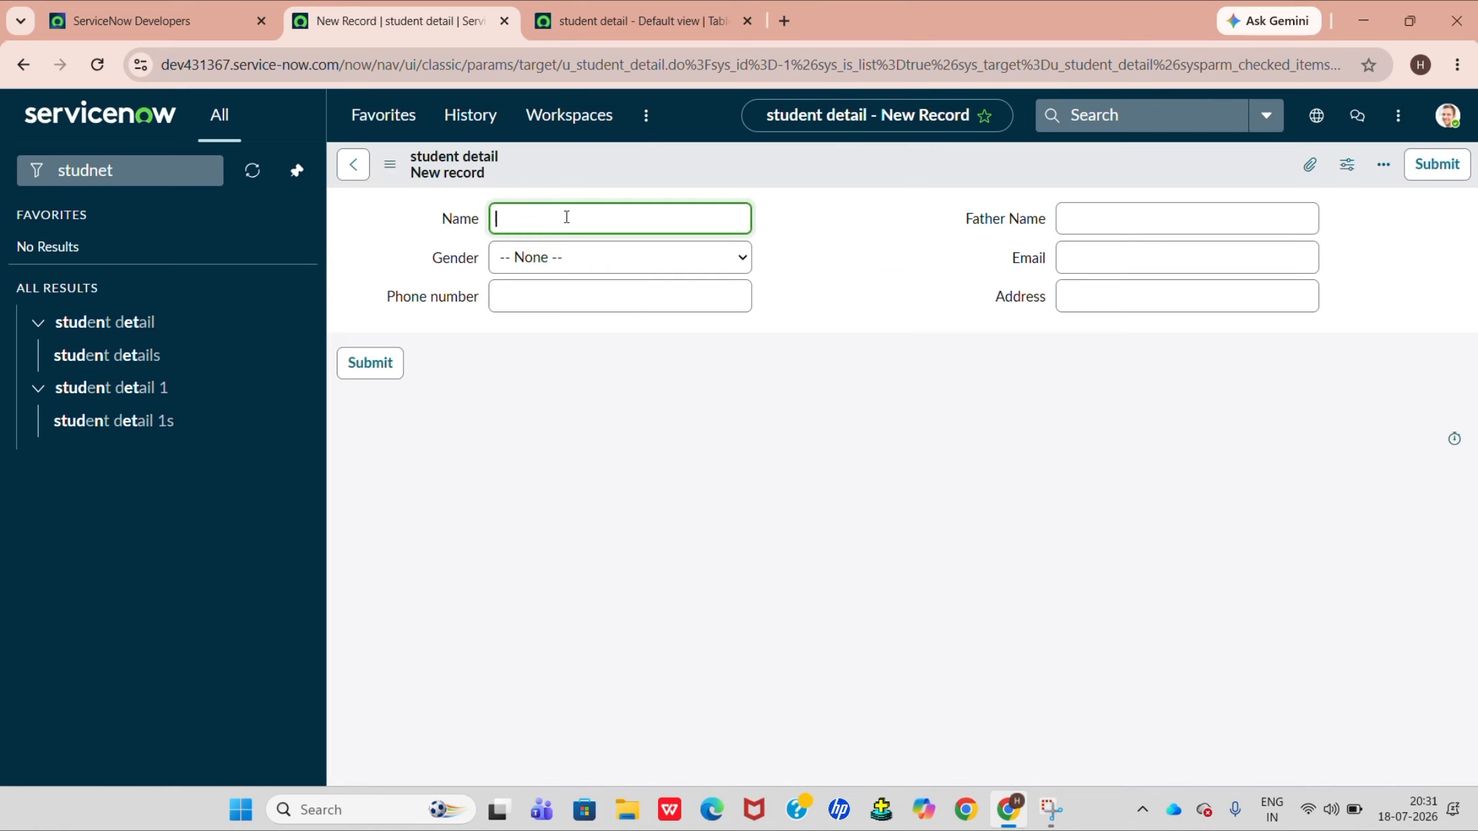
Enter the student's name and phone number in the new record and set Gender to Male.
{"action": "left_click", "coordinate": [557, 227]}
{"action": "type", "text": "Harsha"}
{"action": "left_click", "coordinate": [561, 261]}
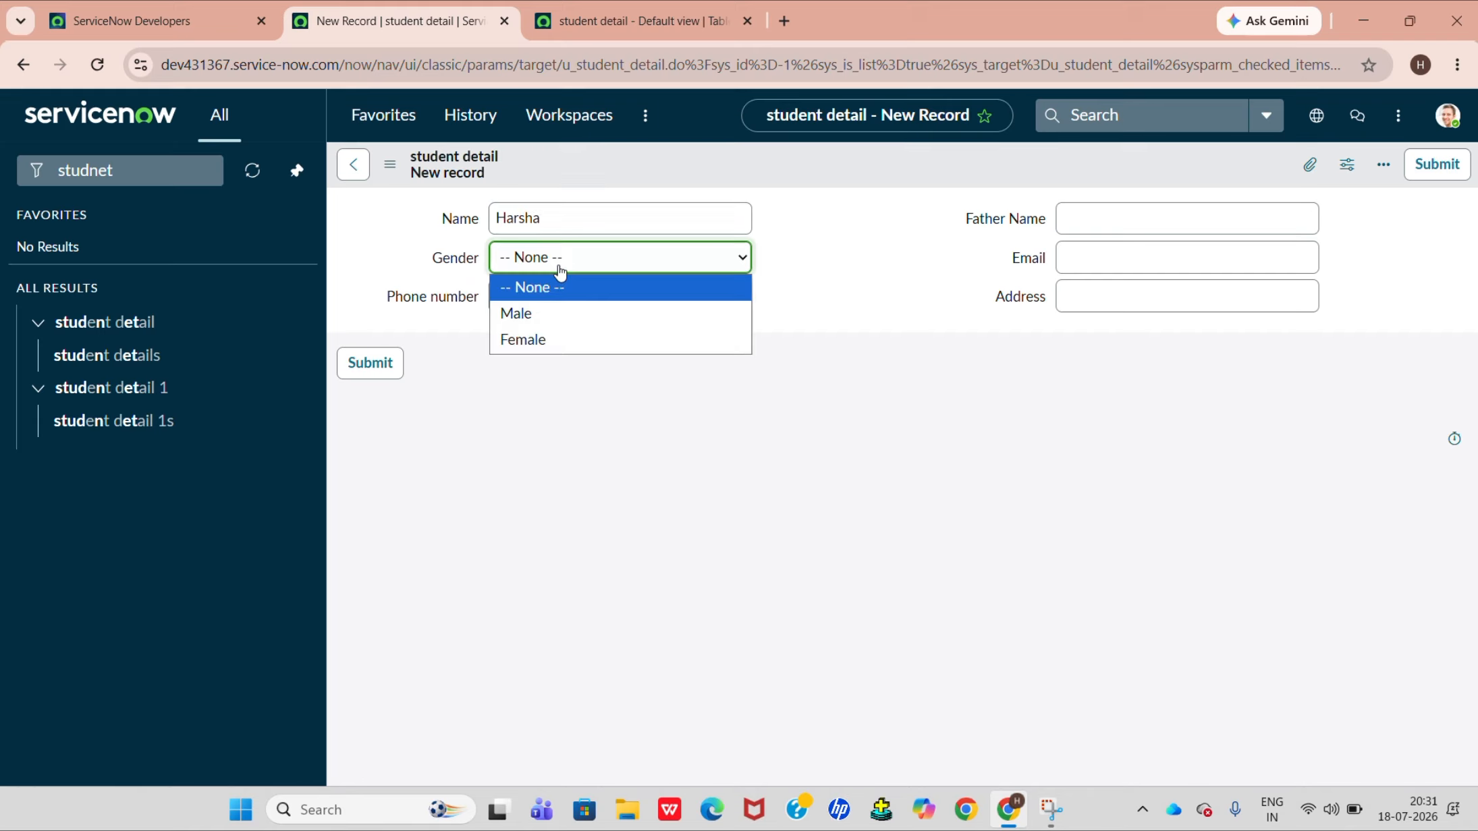
{"action": "left_click", "coordinate": [559, 305]}
{"action": "left_click", "coordinate": [559, 305]}
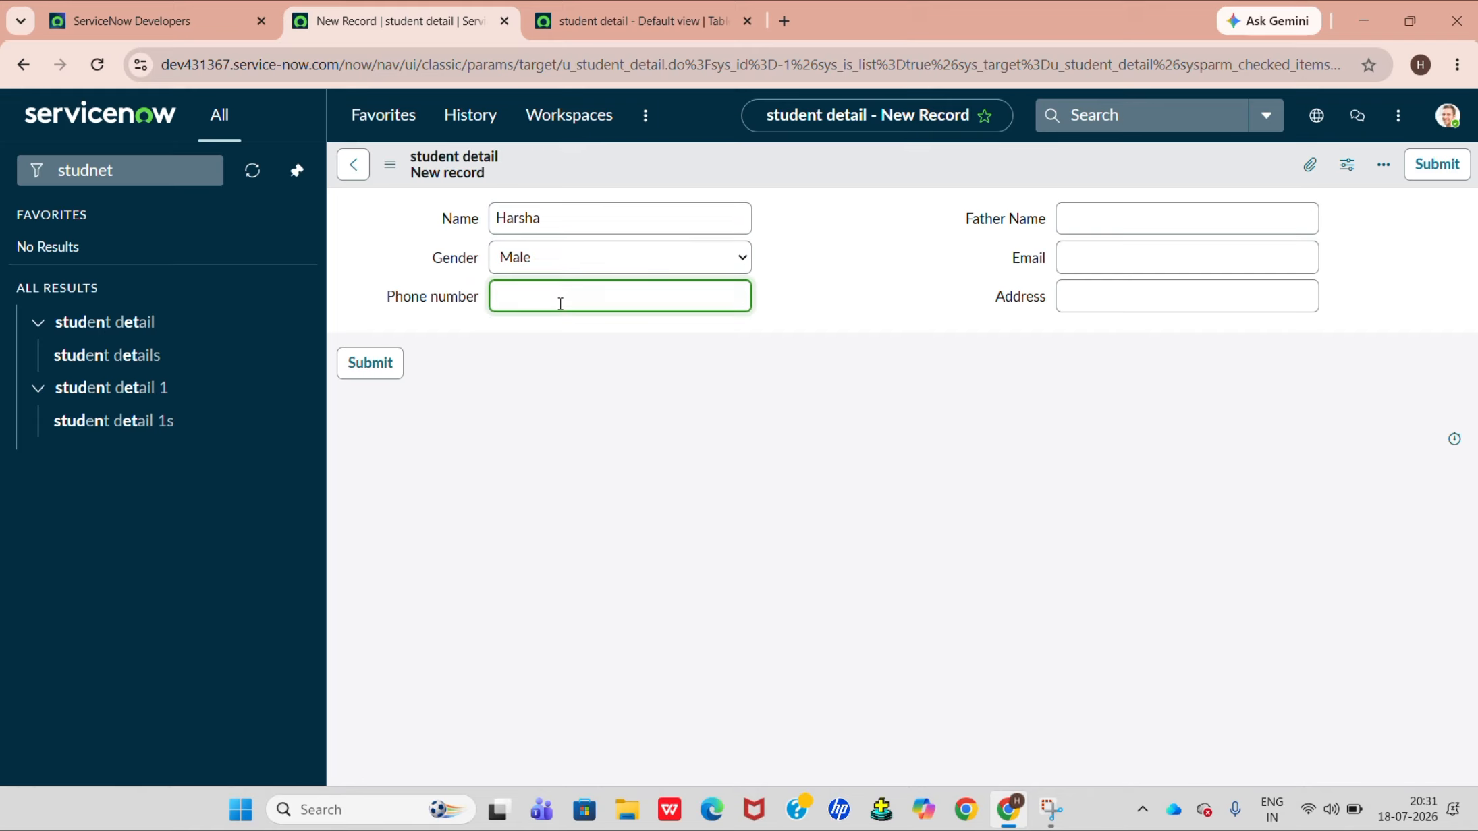
{"action": "type", "text": "1234567890"}
Fill in the father's name and the student's email address in the new record.
{"action": "left_click", "coordinate": [1077, 221]}
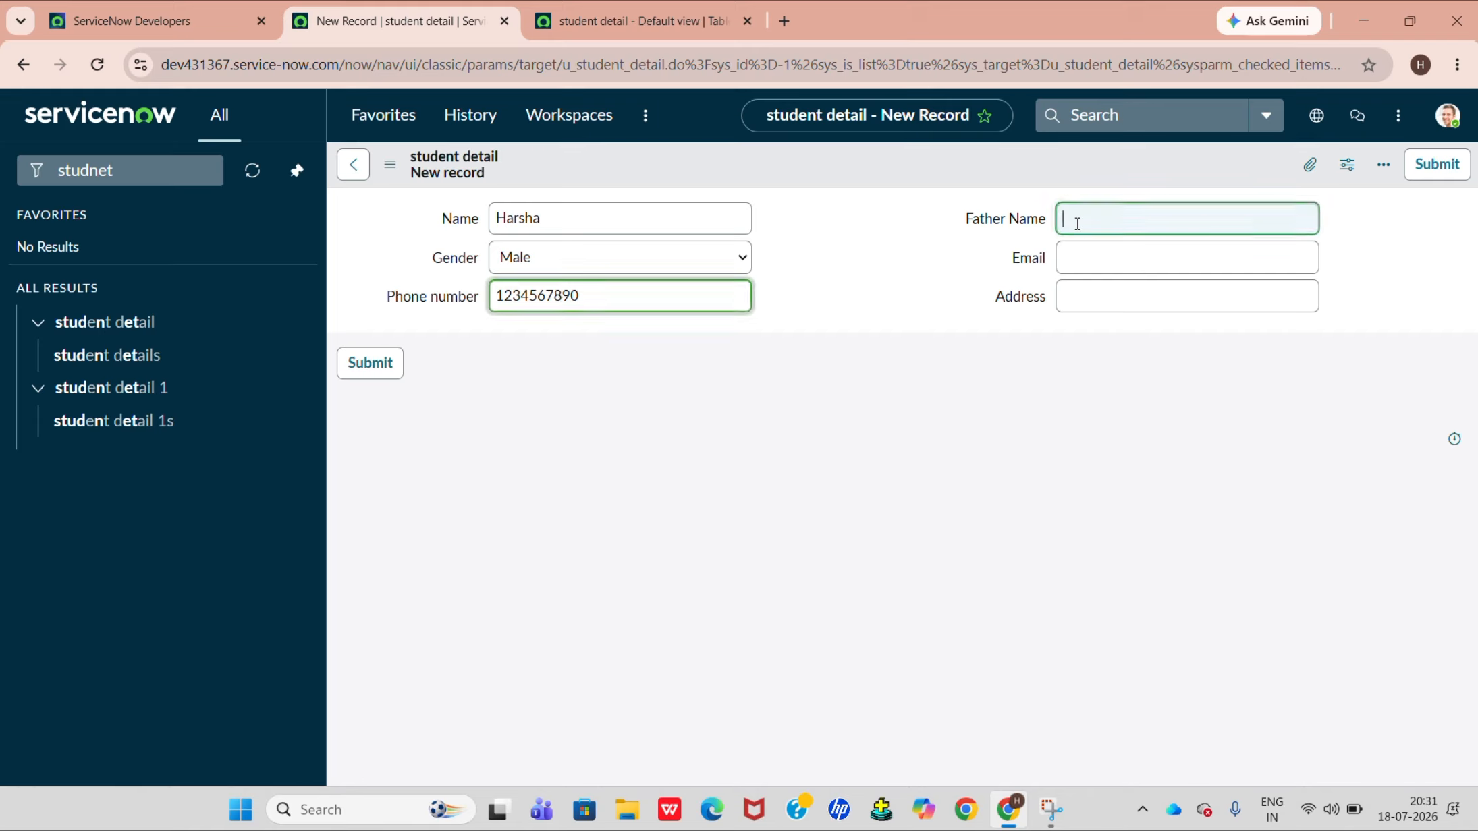
{"action": "type", "text": "Murali"}
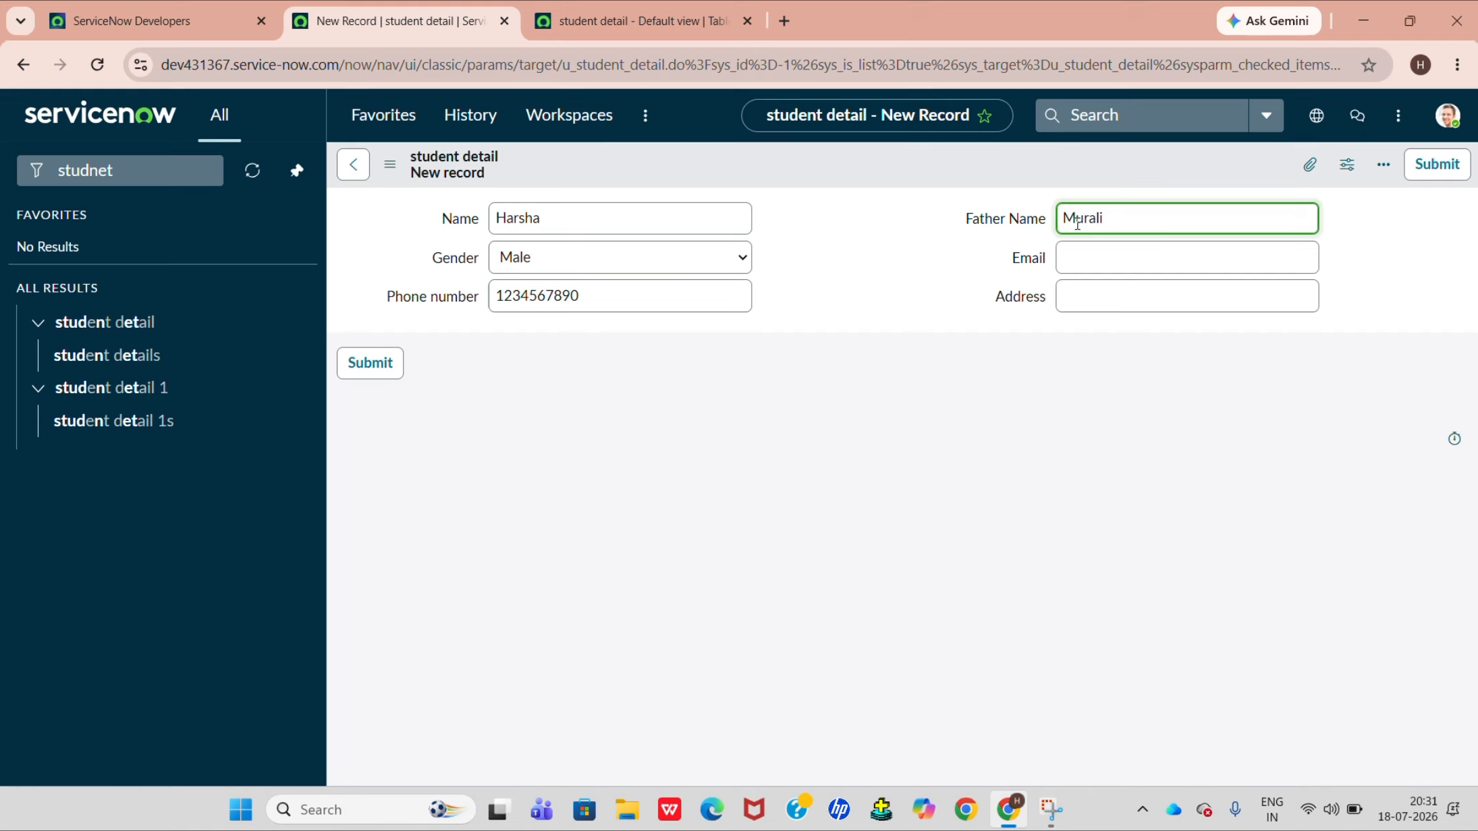
{"action": "left_click", "coordinate": [1100, 259]}
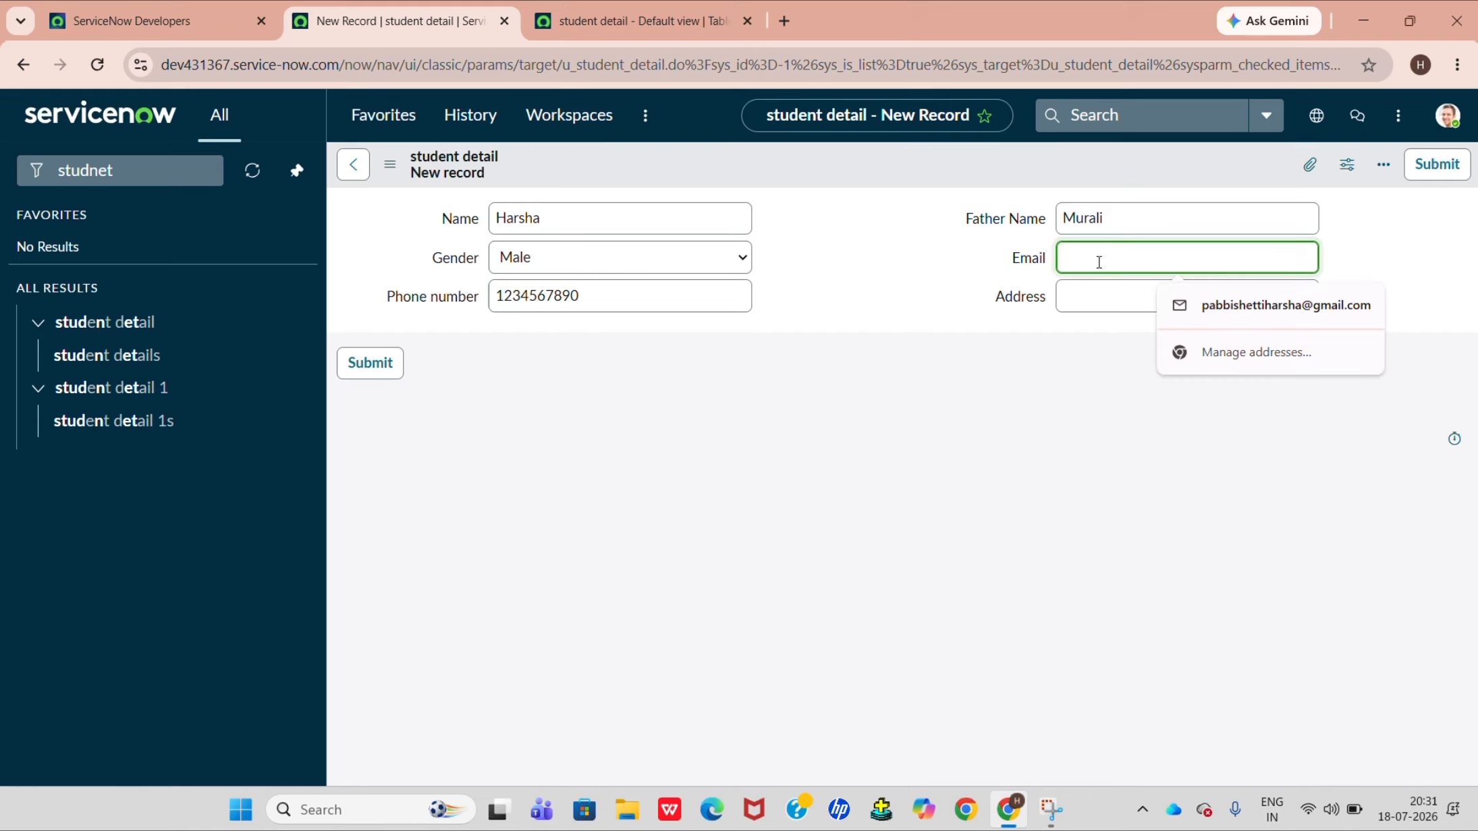
{"action": "type", "text": "harsha@"}
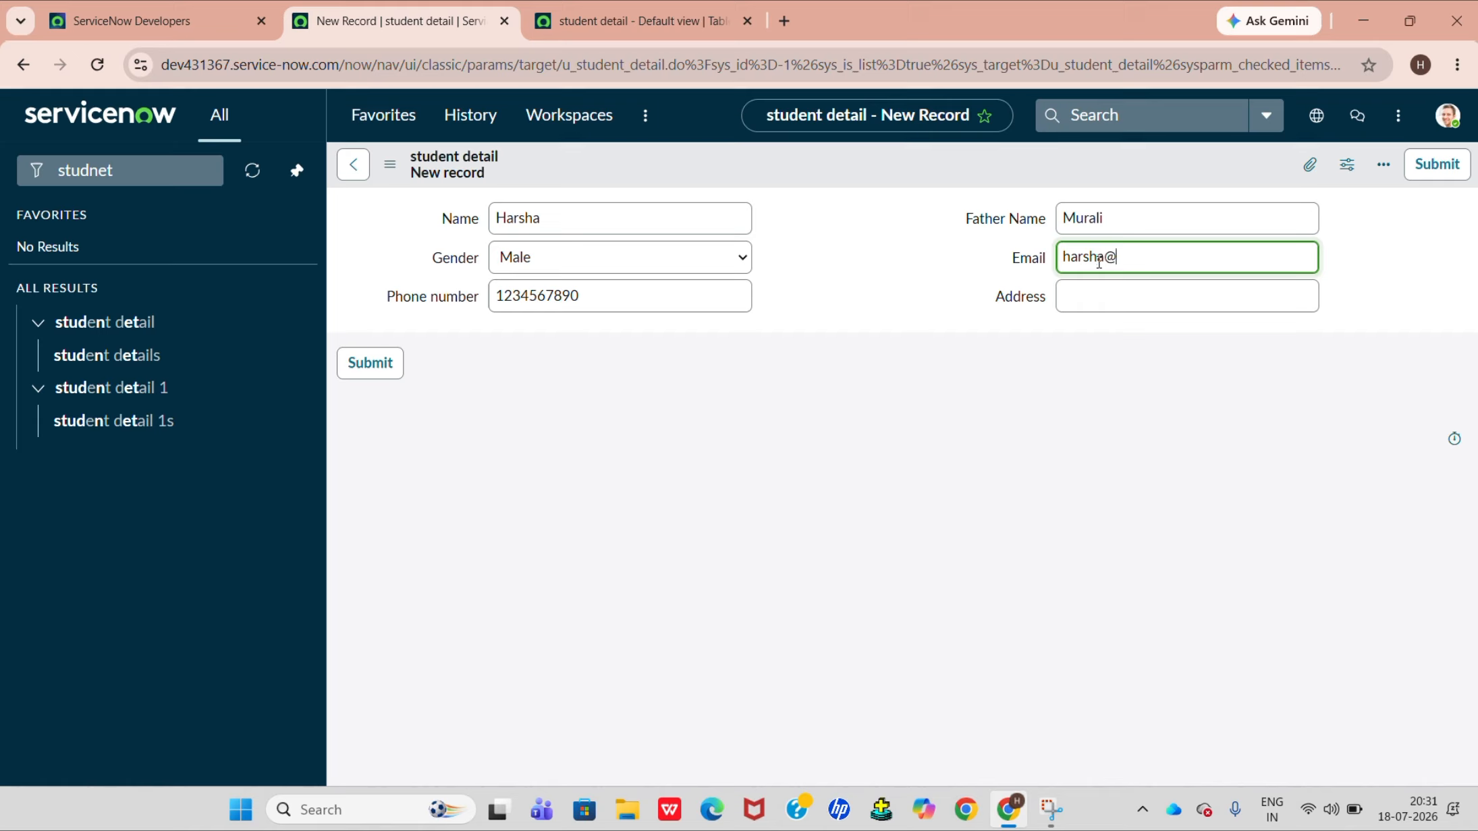
{"action": "type", "text": "example.com"}
Enter the student's address and submit the new student detail record.
{"action": "left_click", "coordinate": [1093, 304]}
{"action": "type", "text": "chenn"}
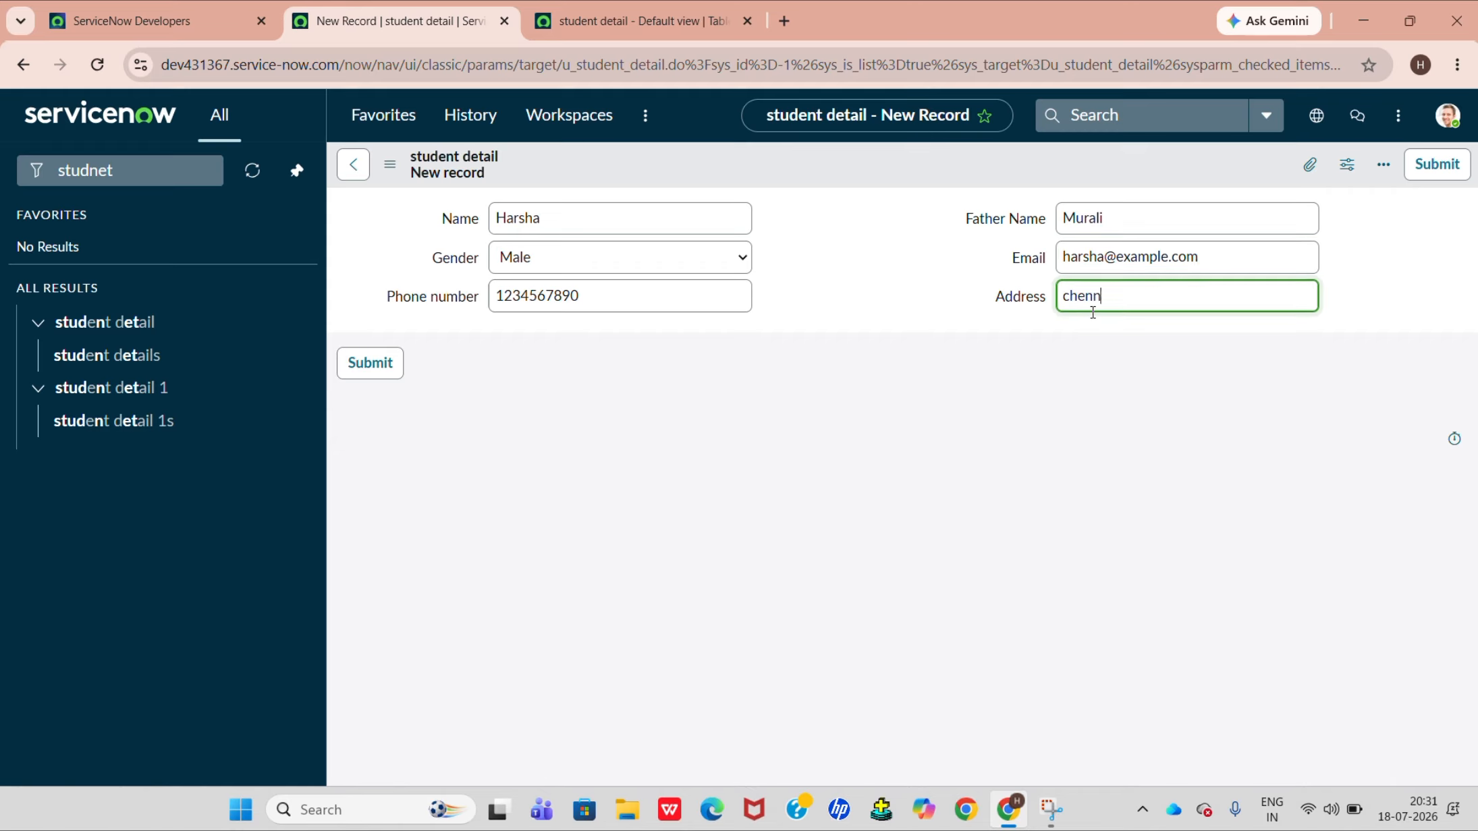
{"action": "type", "text": "ai"}
{"action": "left_click", "coordinate": [379, 369]}
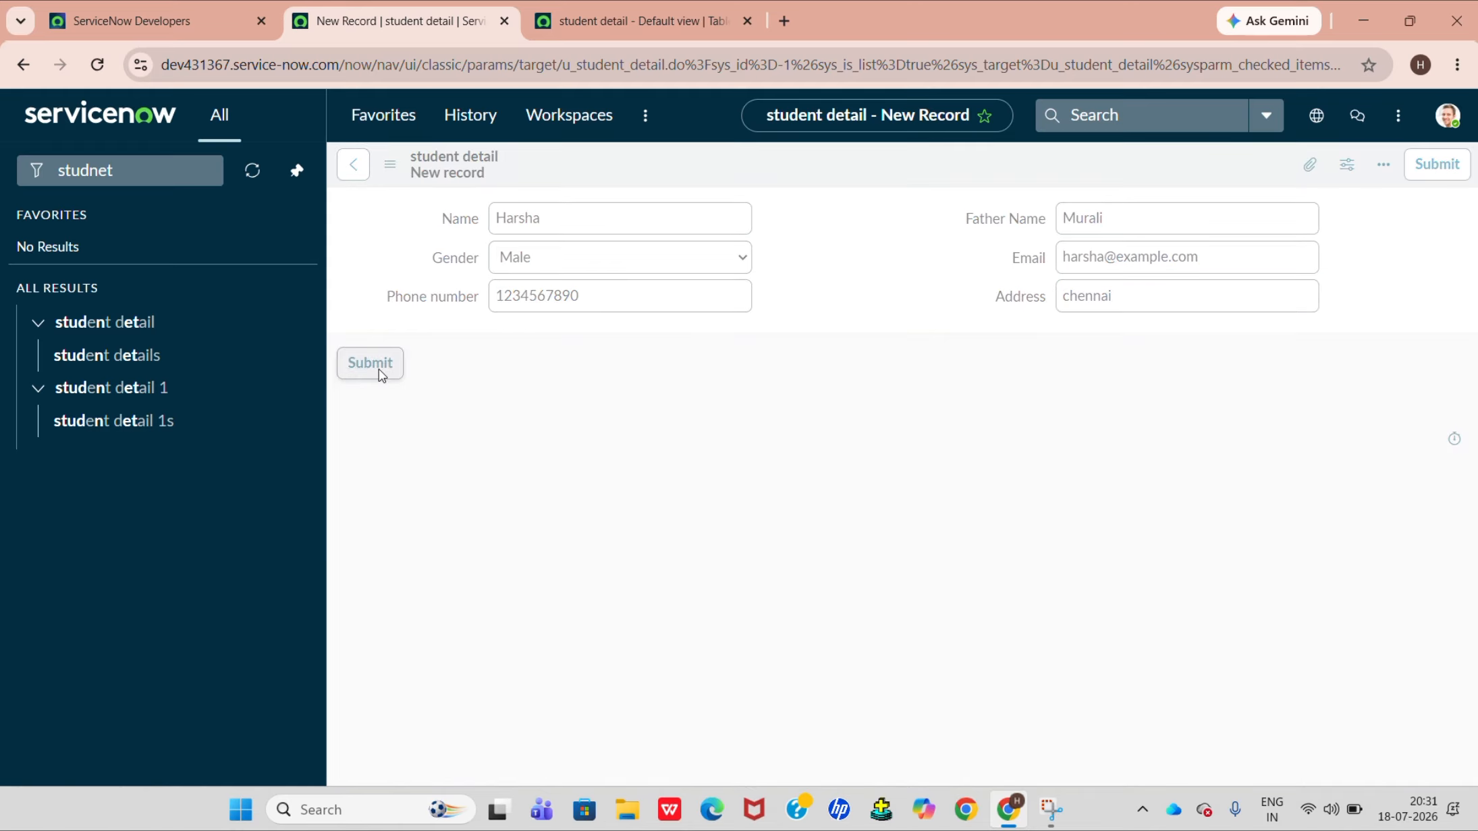